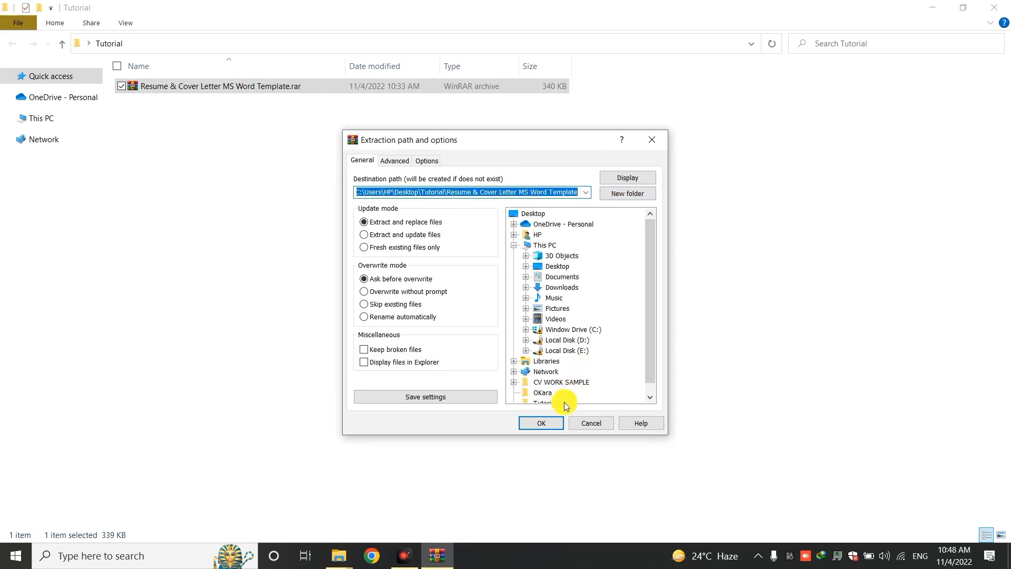
Extract the resume template archive to its default folder inside Tutorial
left_click(553, 426)
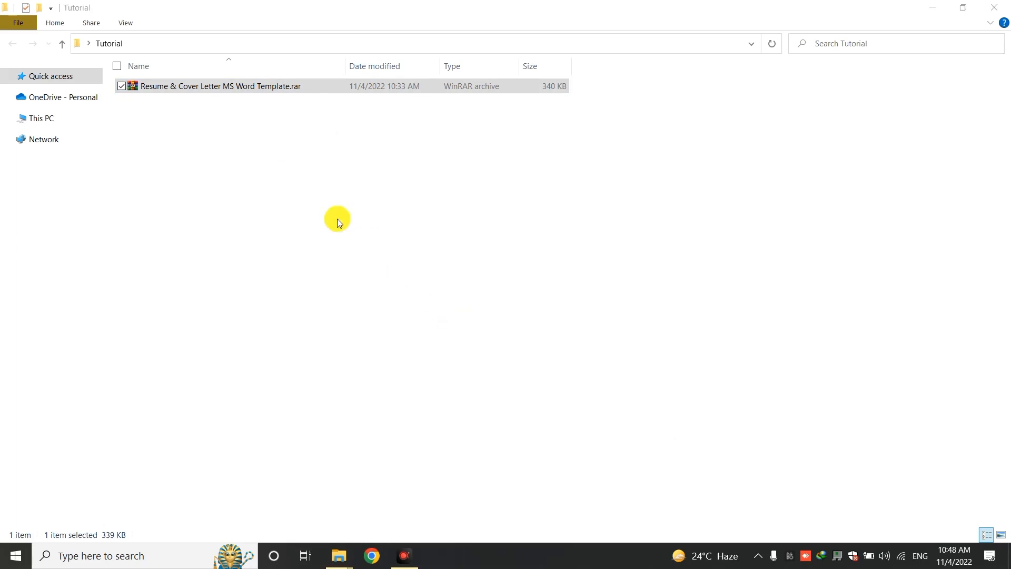
left_click(325, 211)
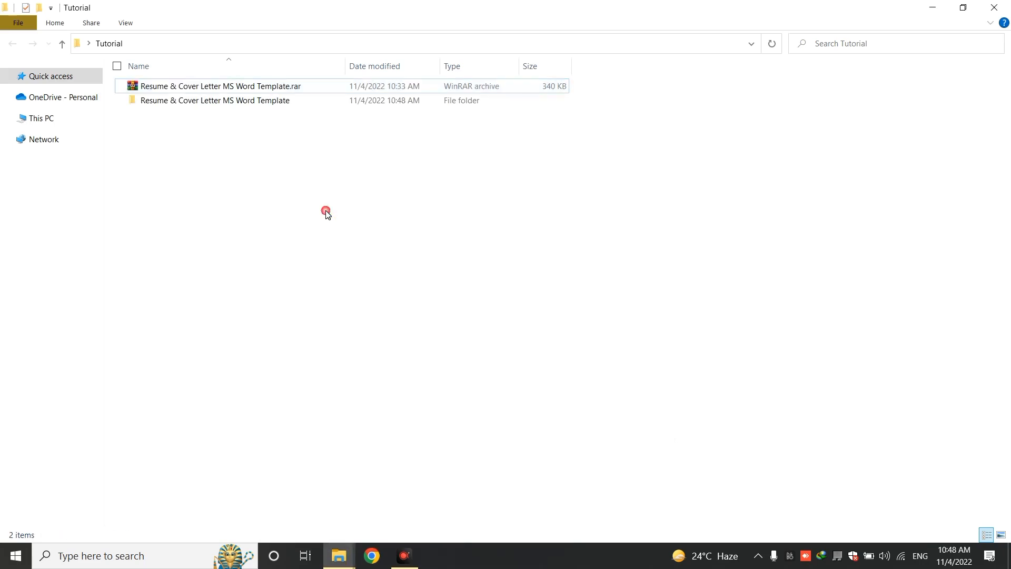
Open the extracted template folder and bring up the options for Resume Sketch of Example 6.docx
left_click(227, 102)
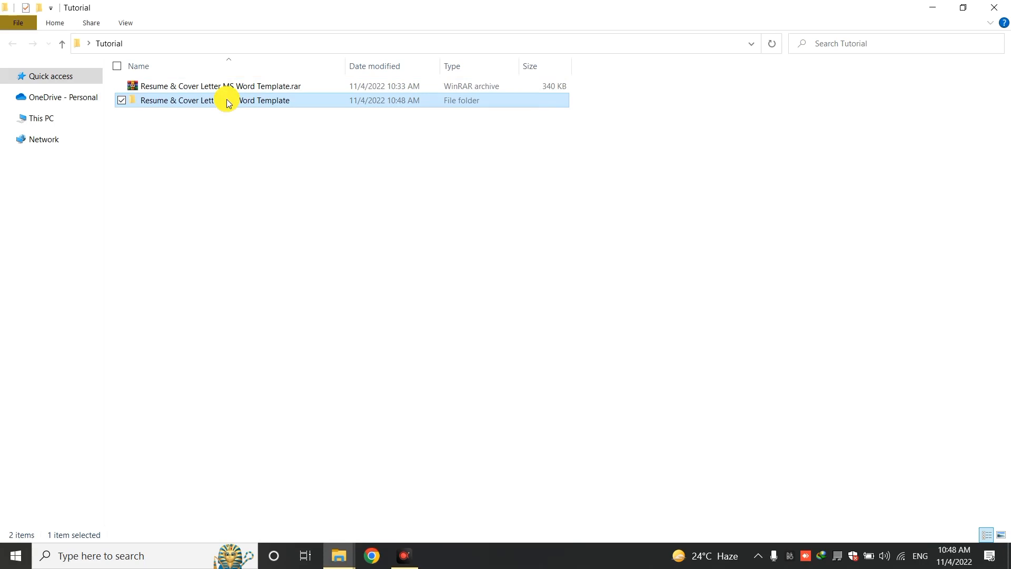
double_click(228, 103)
double_click(228, 102)
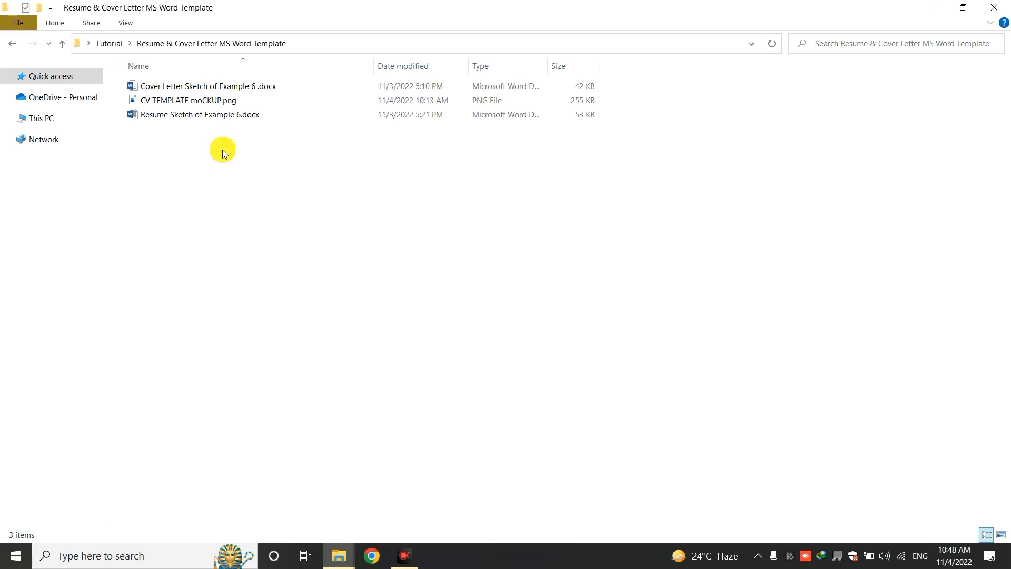
right_click(212, 117)
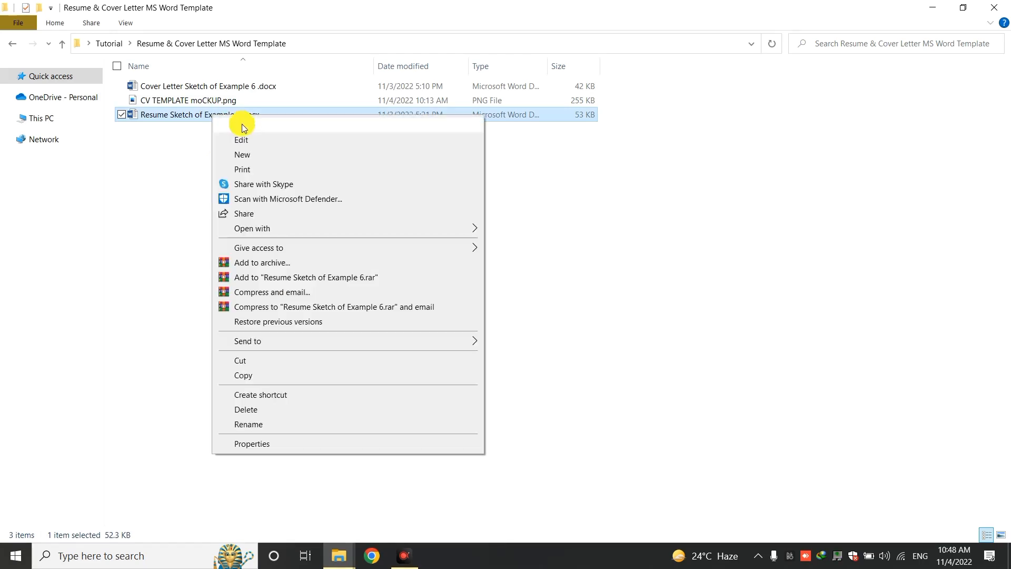
Open the resume in Word and replace YOUR with the person's first name, adjusting its font size
left_click(245, 126)
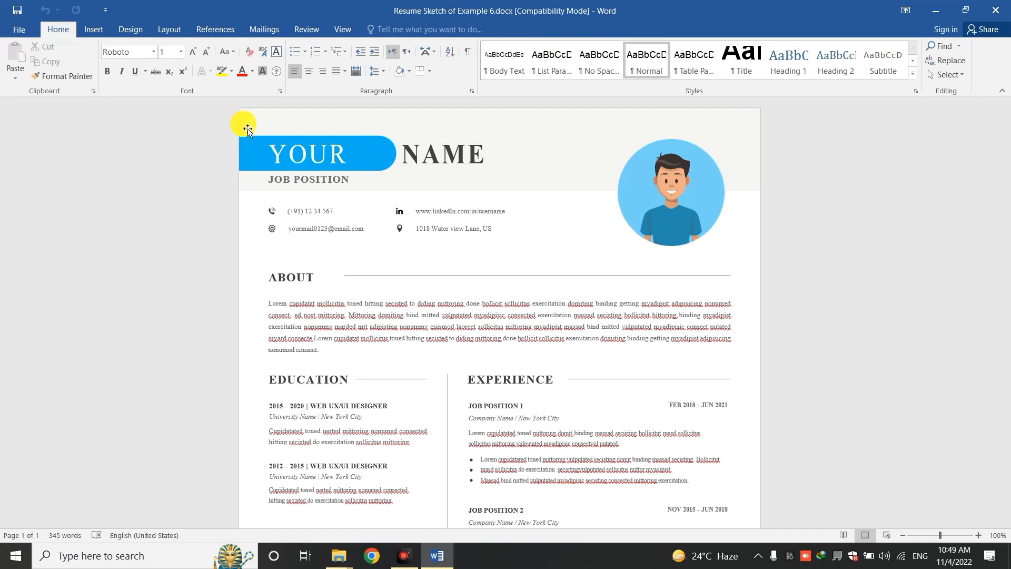
left_click(349, 159)
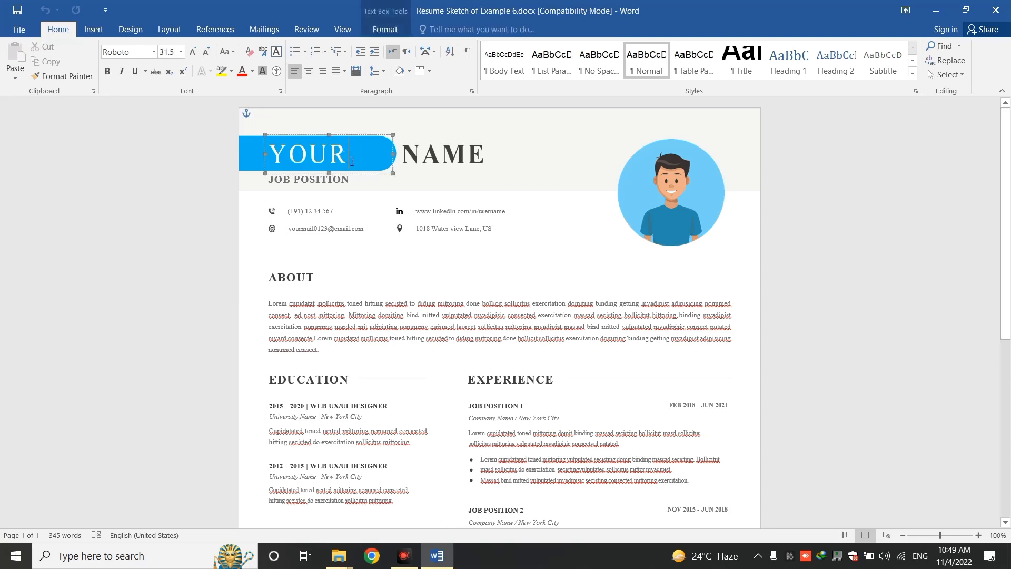
left_click_drag(348, 159, 279, 157)
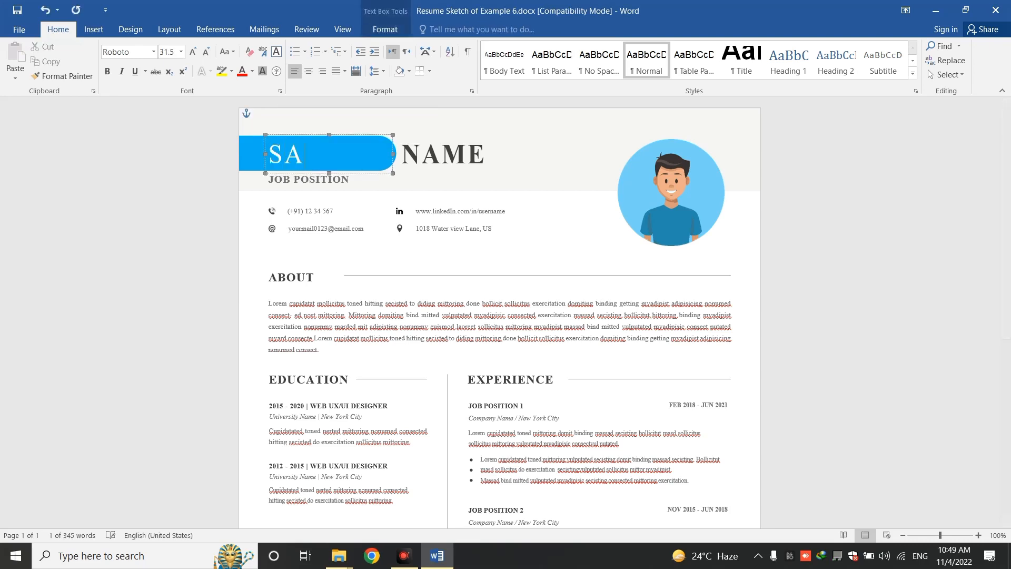
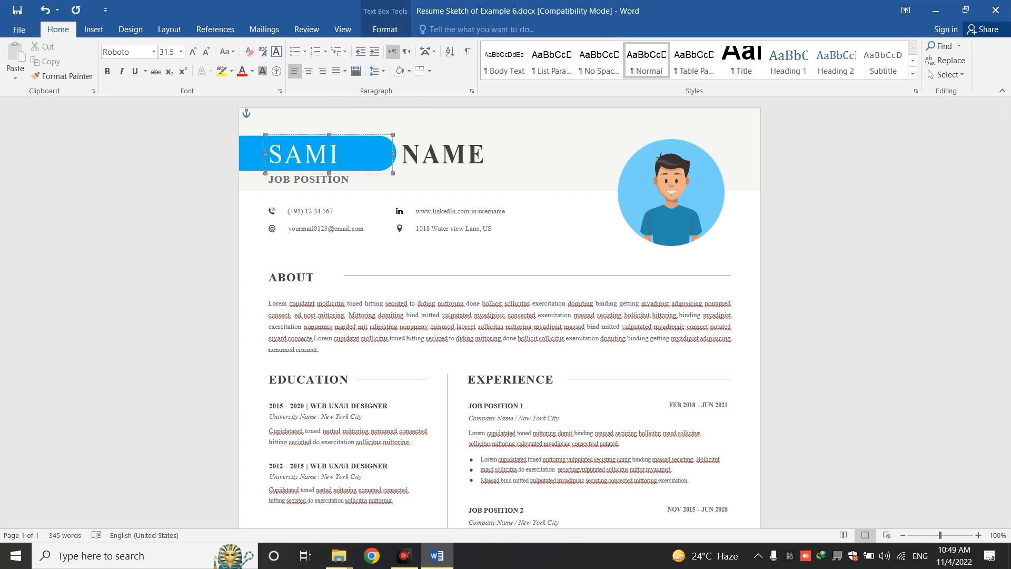
left_click_drag(338, 154, 270, 151)
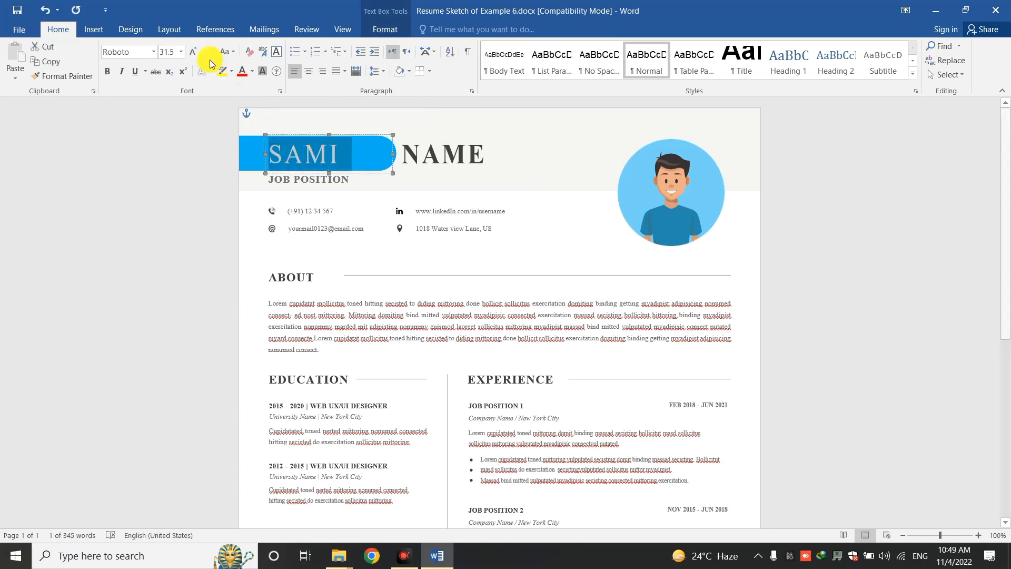
left_click(171, 53)
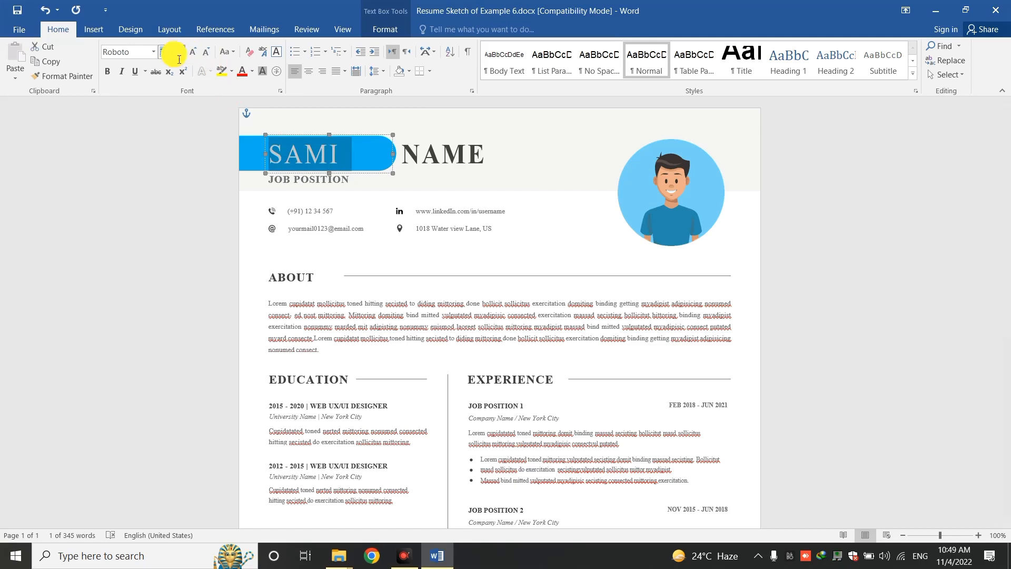
type("32")
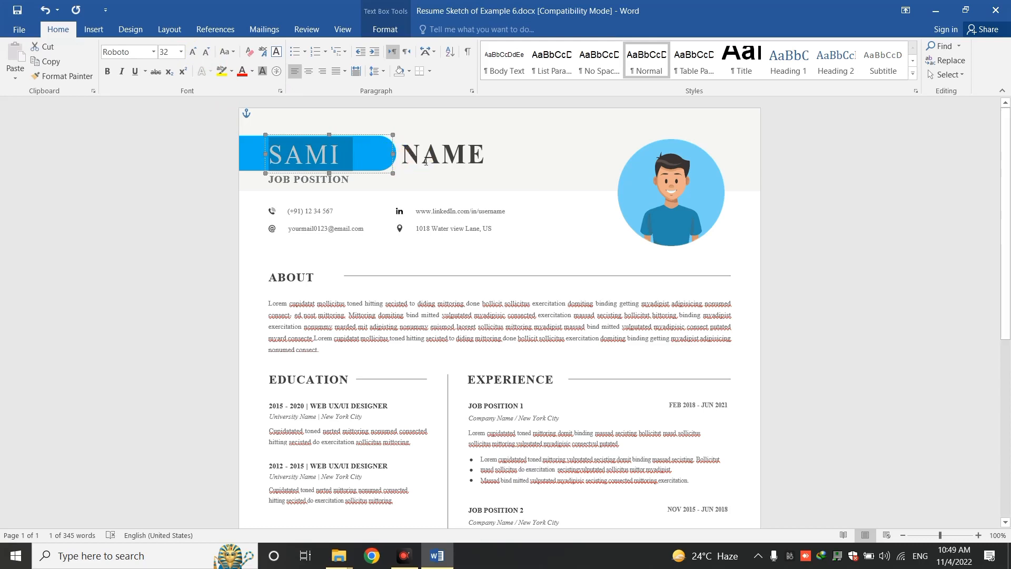
Replace NAME with the person's surname and widen the surname box to fit
left_click(406, 155)
double_click(421, 160)
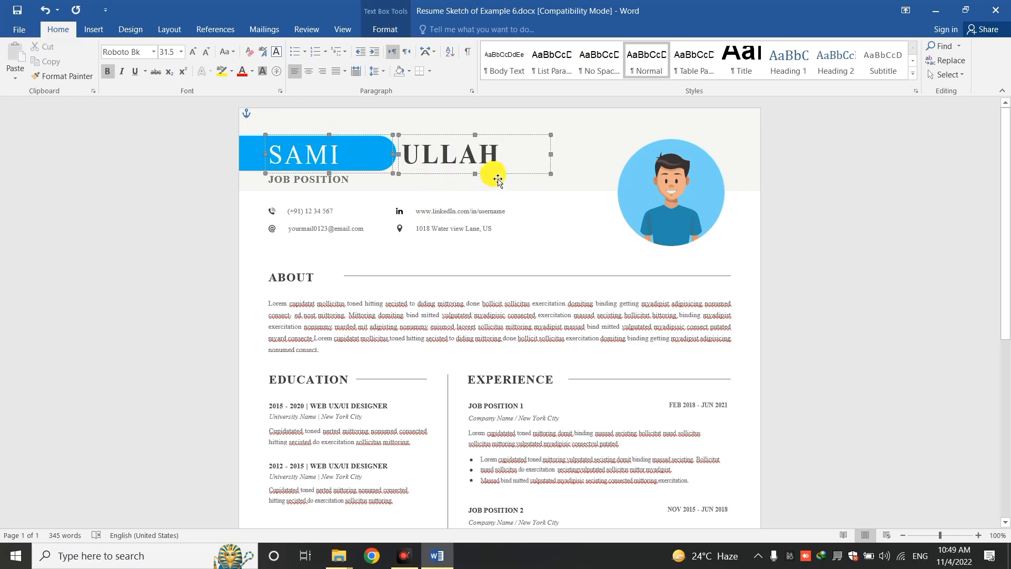
type("ZA")
key("BackSpace")
key("BackSpace")
key("BackSpace")
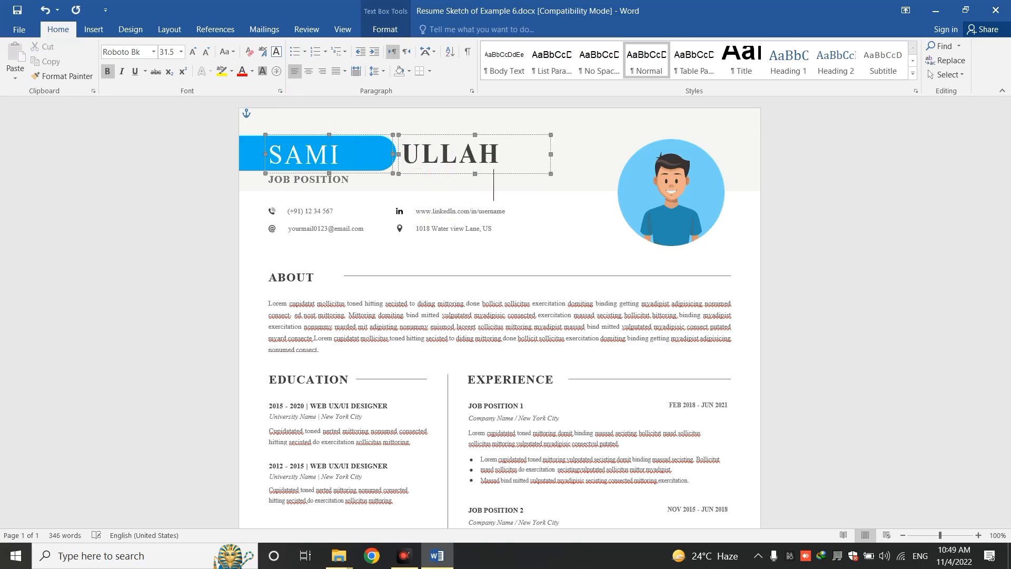
left_click_drag(552, 155, 626, 162)
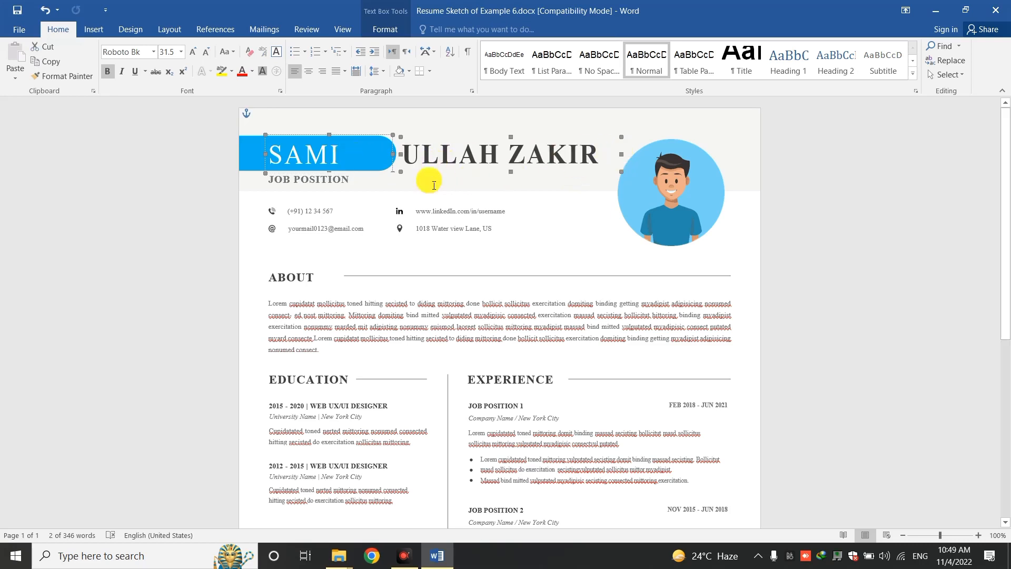
left_click(329, 183)
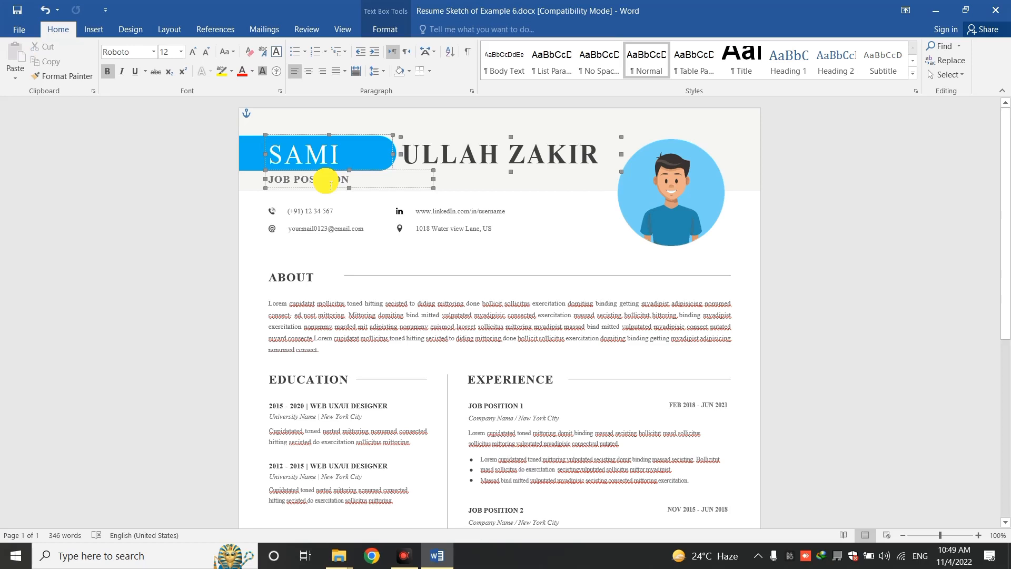
Set the job title to CEO ILMGHAR and enter the person's phone number at 10 pt
left_click_drag(353, 182, 275, 183)
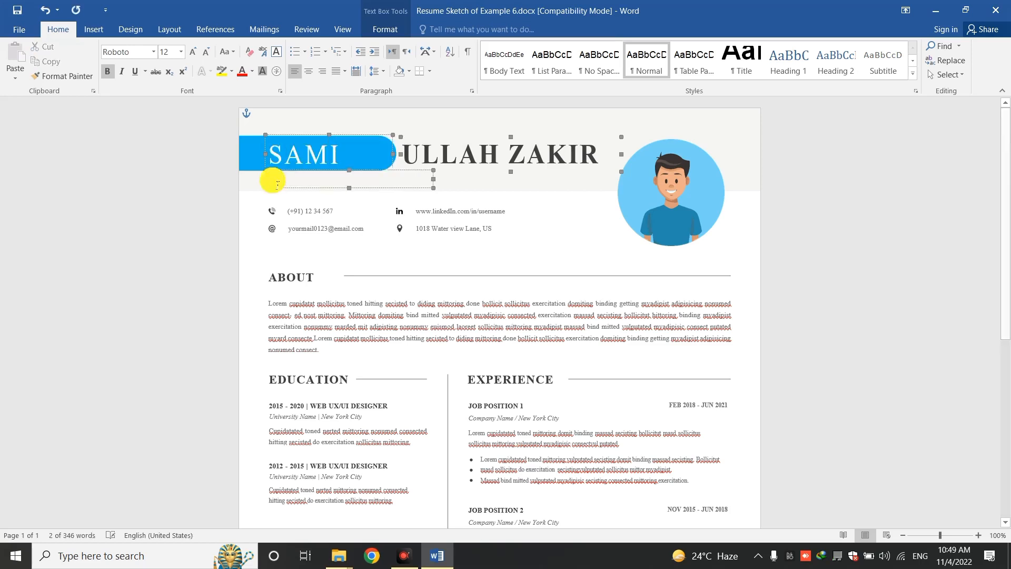
type("CEO")
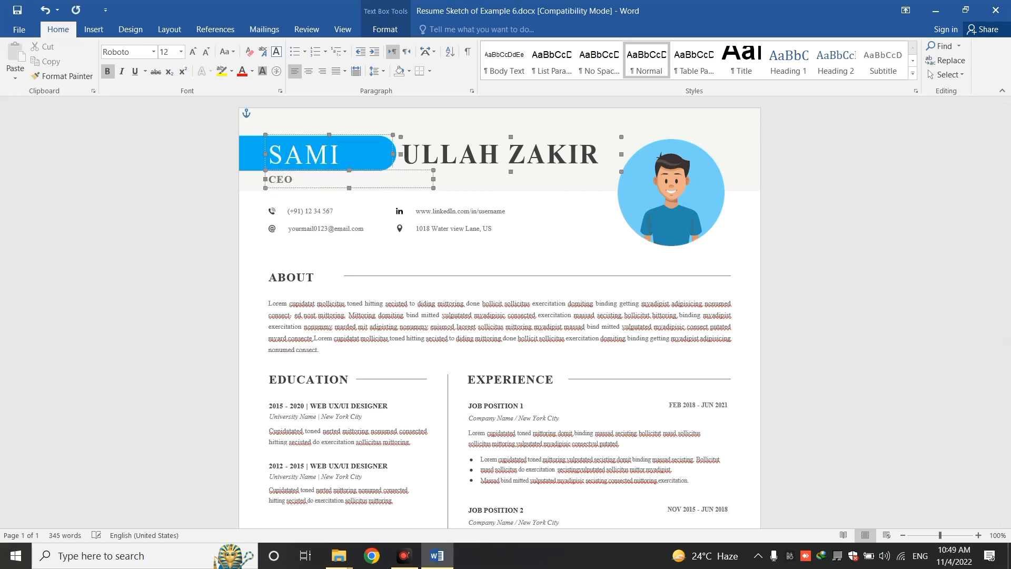
type(" ILMGHAR")
left_click(314, 215)
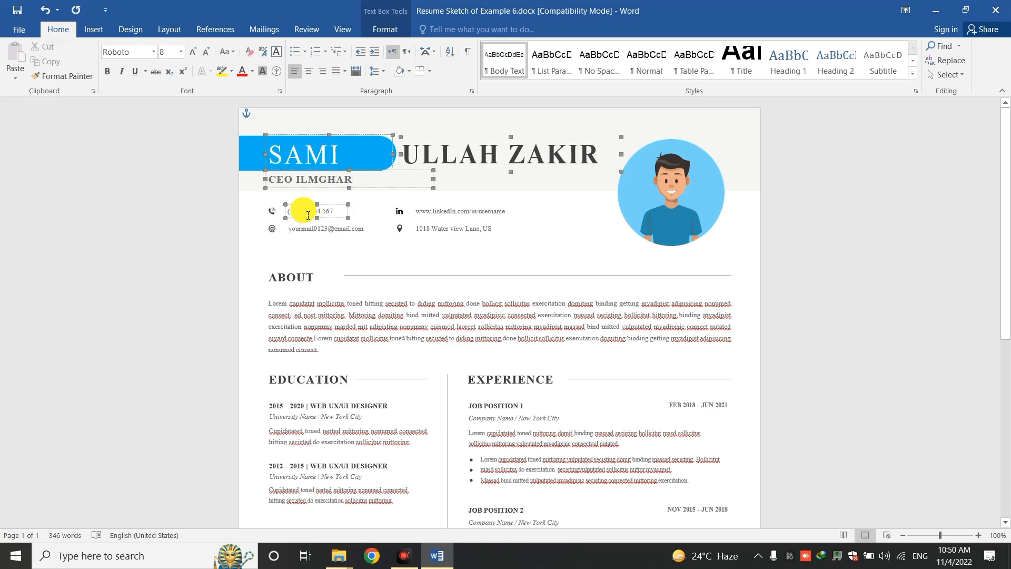
left_click_drag(337, 211, 291, 215)
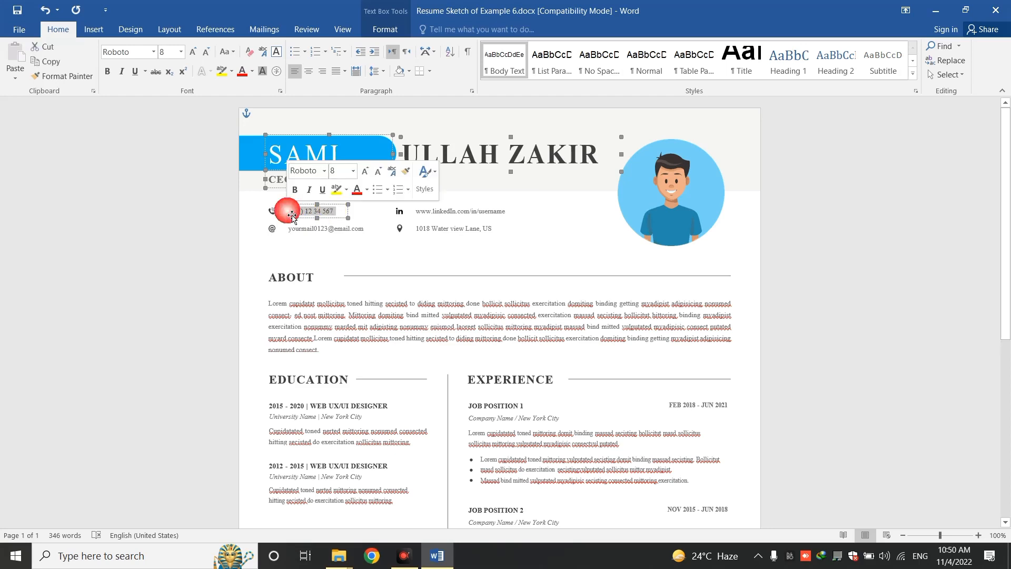
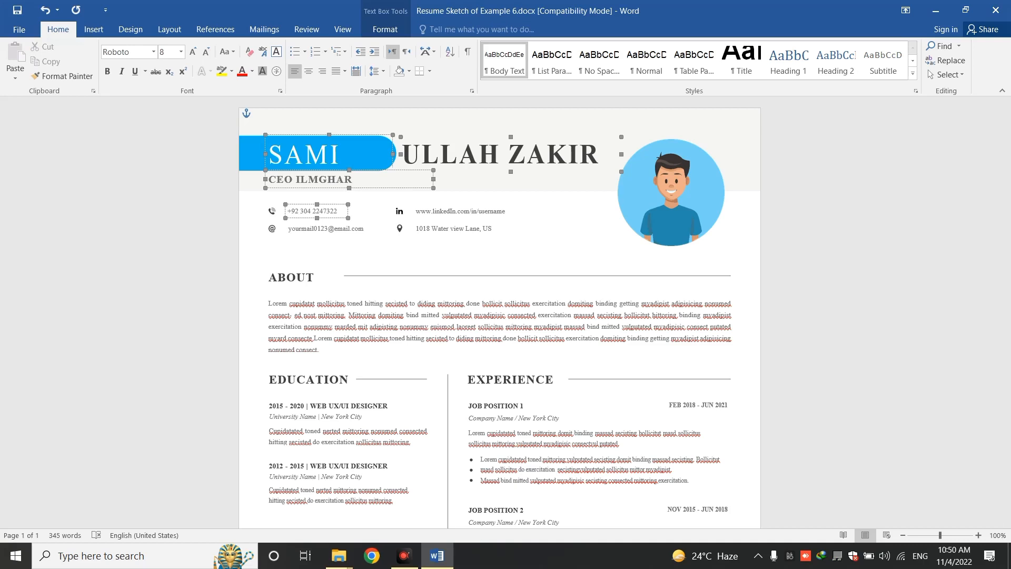
triple_click(312, 218)
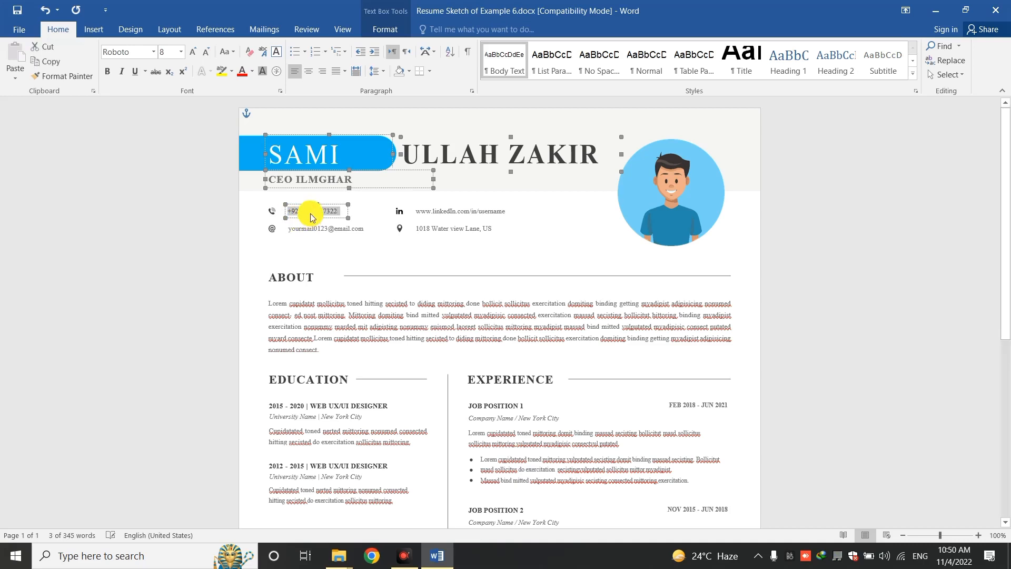
left_click(165, 52)
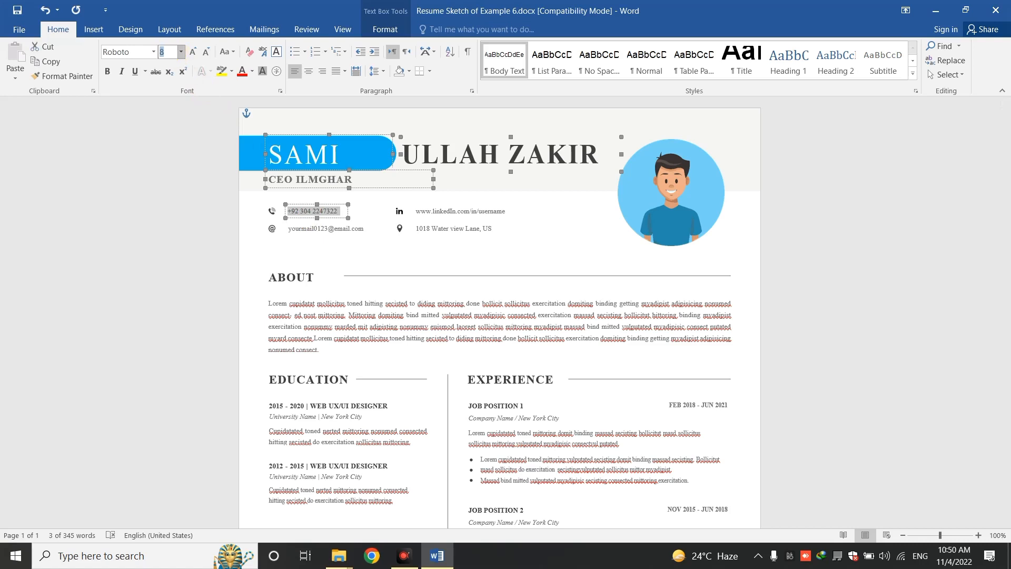
type("10")
key("Return")
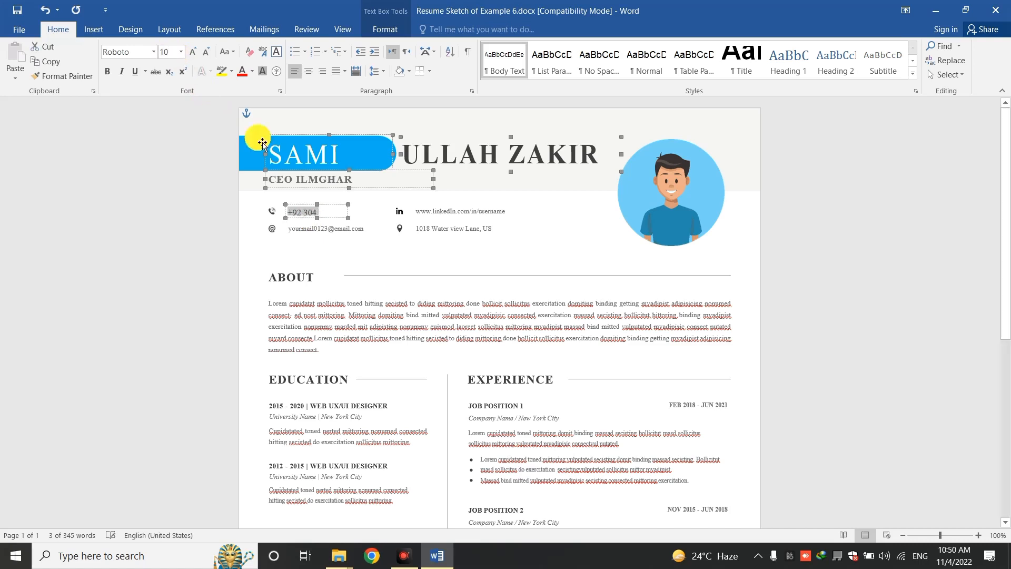
left_click_drag(349, 218, 383, 223)
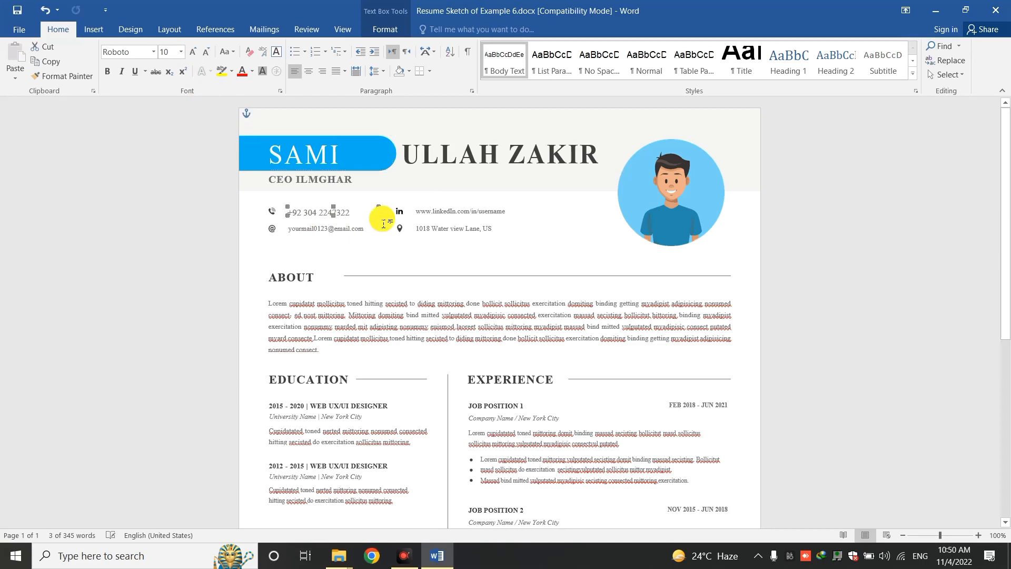
Replace the placeholder e-mail with the person's own e-mail address
left_click(348, 230)
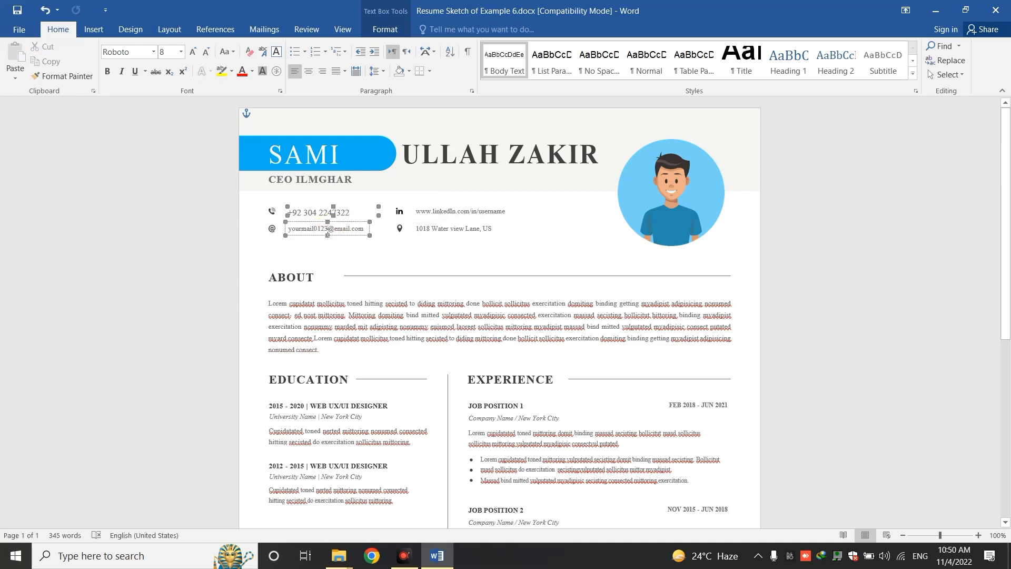
left_click_drag(329, 230, 292, 229)
key("Delete")
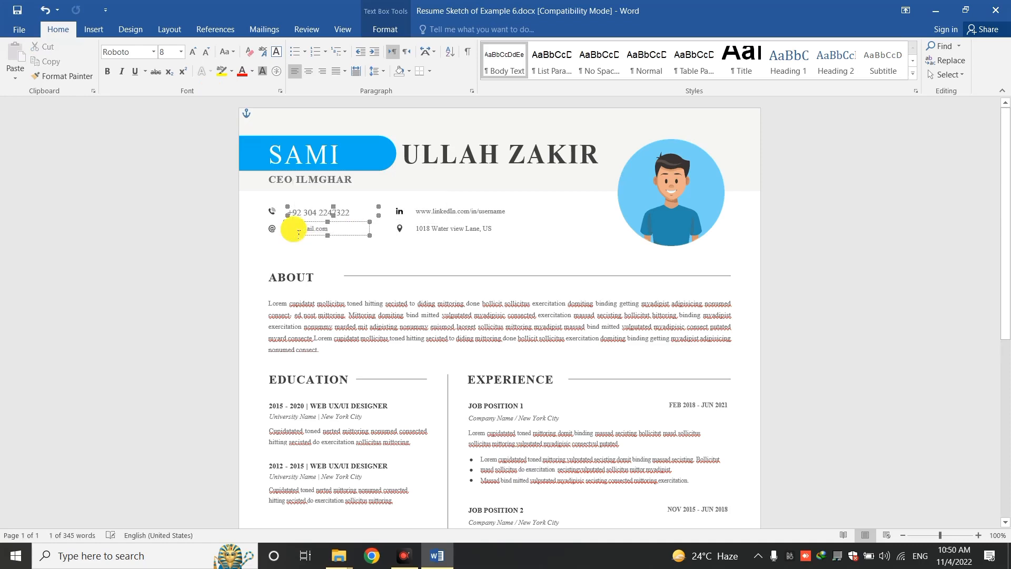
key("ctrl+a")
type("SAMI")
key("BackSpace")
key("BackSpace")
key("BackSpace")
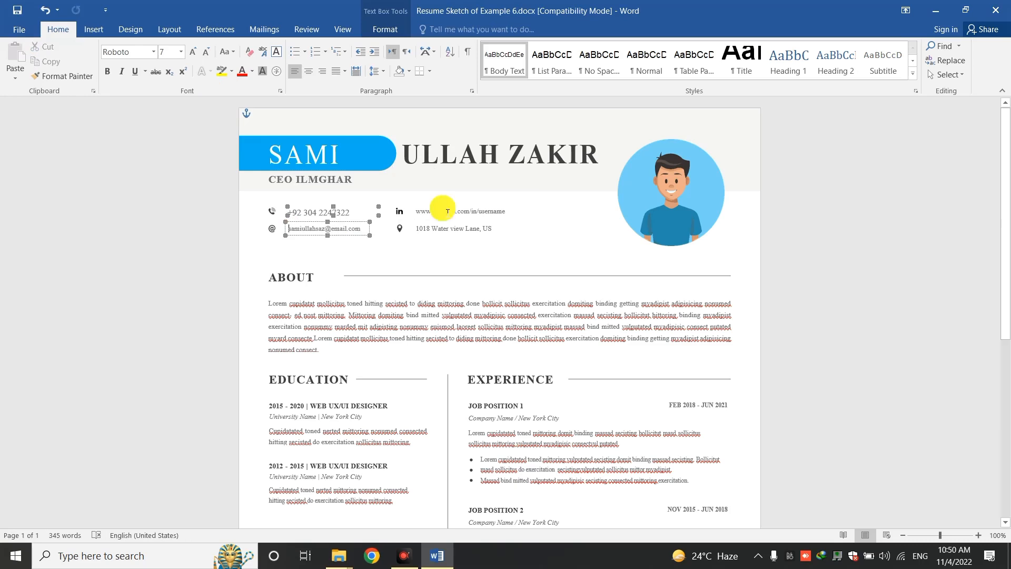
left_click(447, 211)
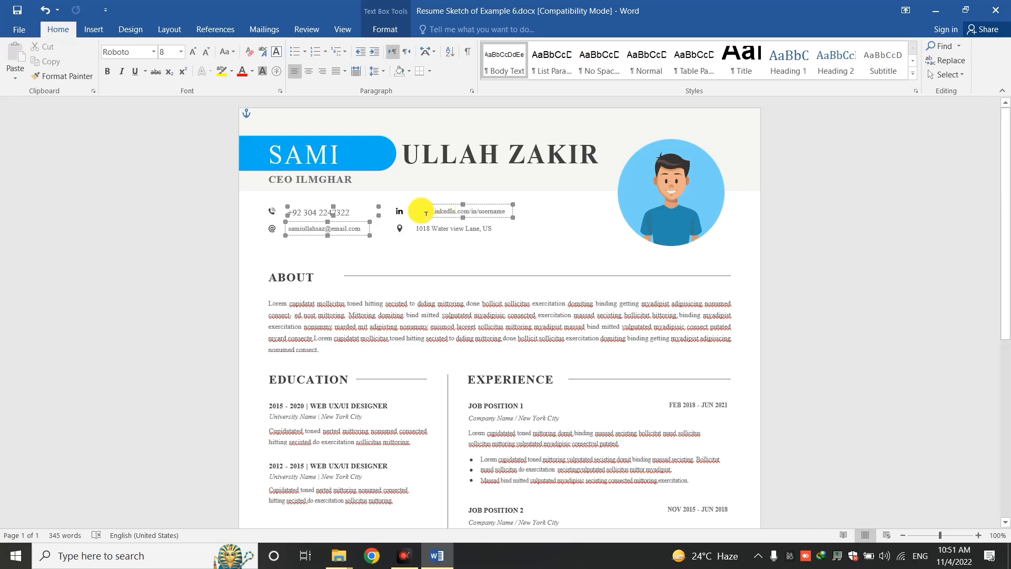
triple_click(461, 214)
key("Delete")
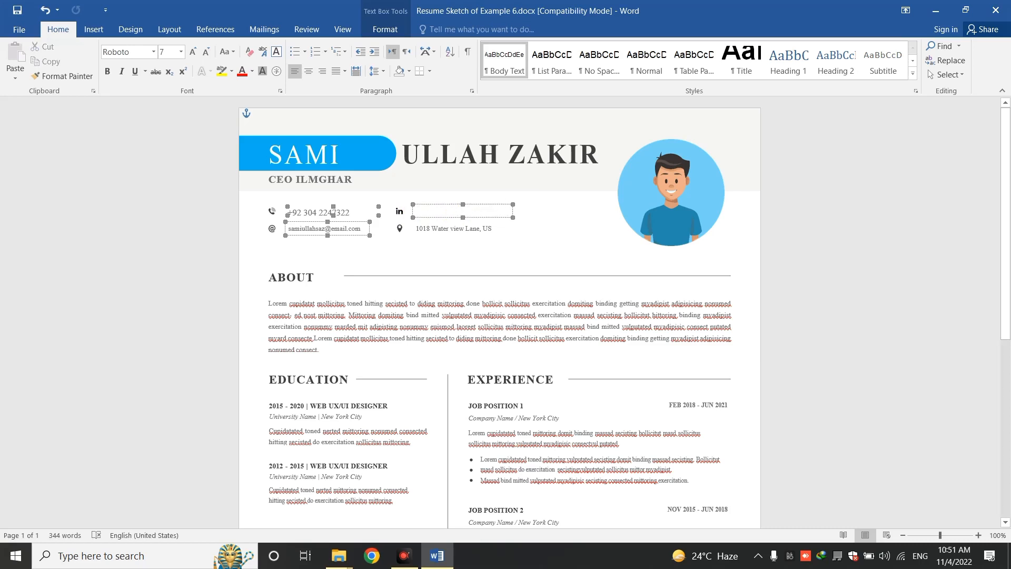
type("www")
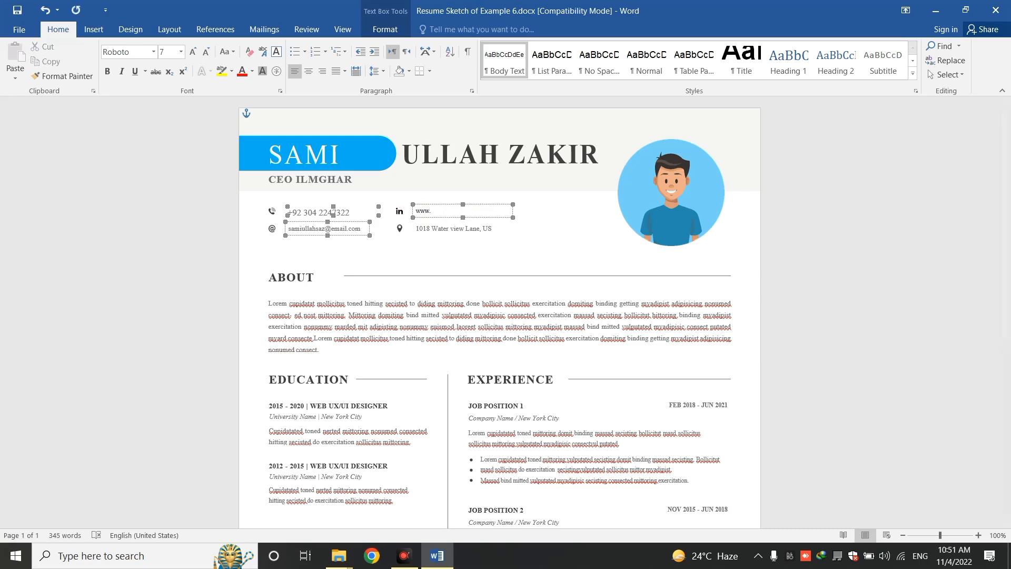
type(".ilmghar.com")
left_click(400, 211)
left_click(401, 213)
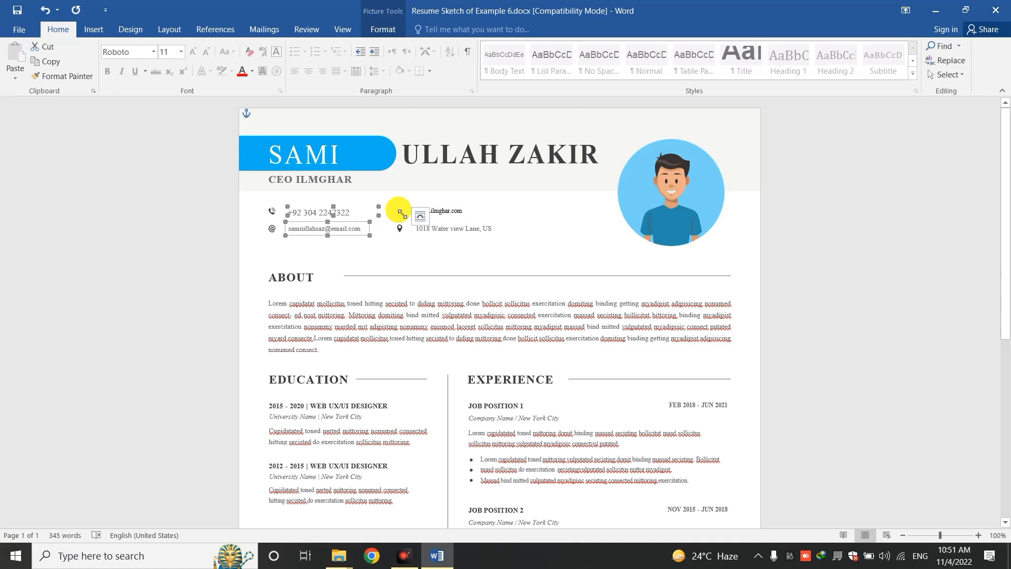
Swap the LinkedIn icon for a black globe WWW image found by searching 'Website icon'
right_click(400, 214)
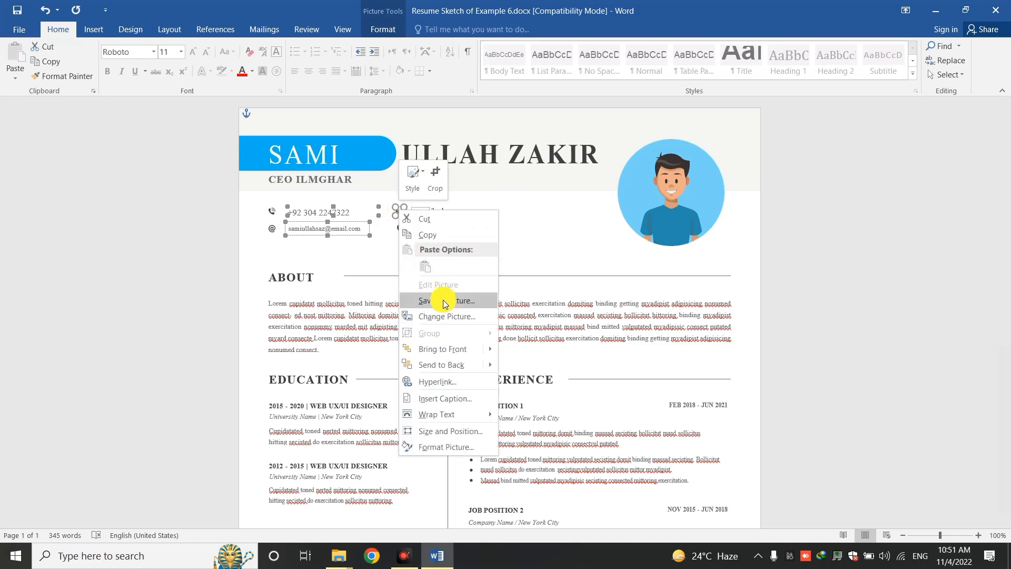
left_click(445, 318)
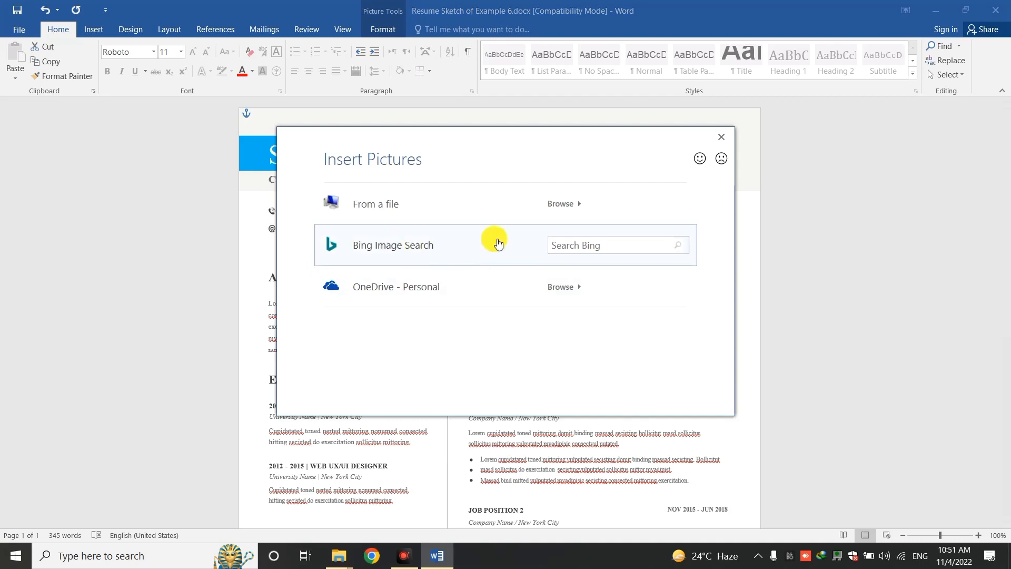
left_click(573, 249)
type("Websi")
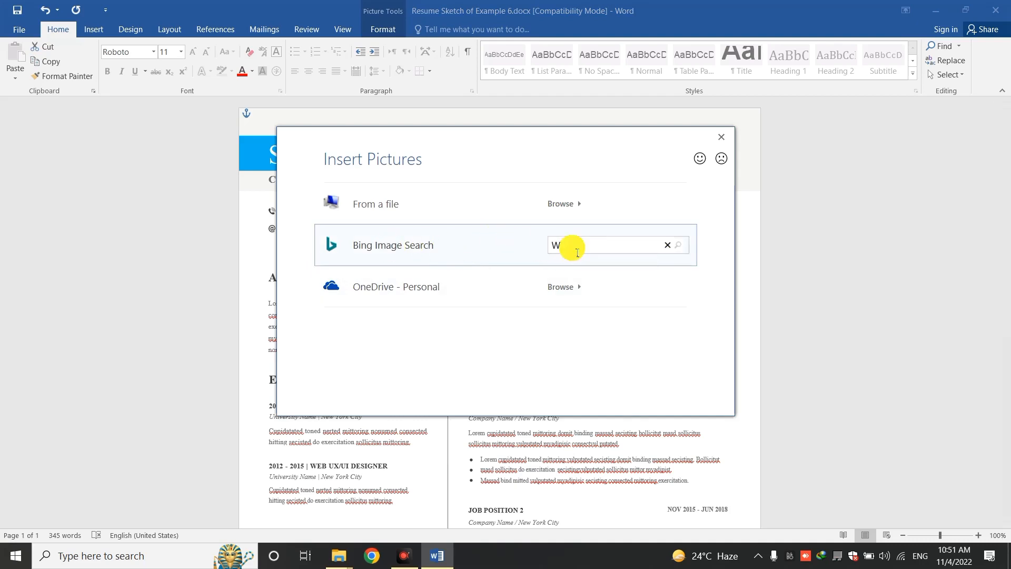
type("te icon")
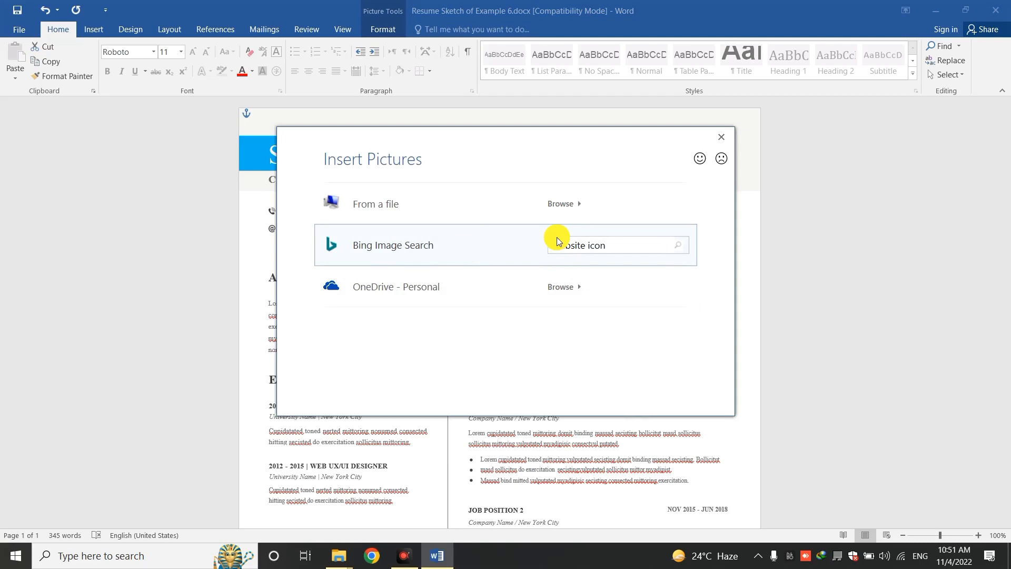
key("Return")
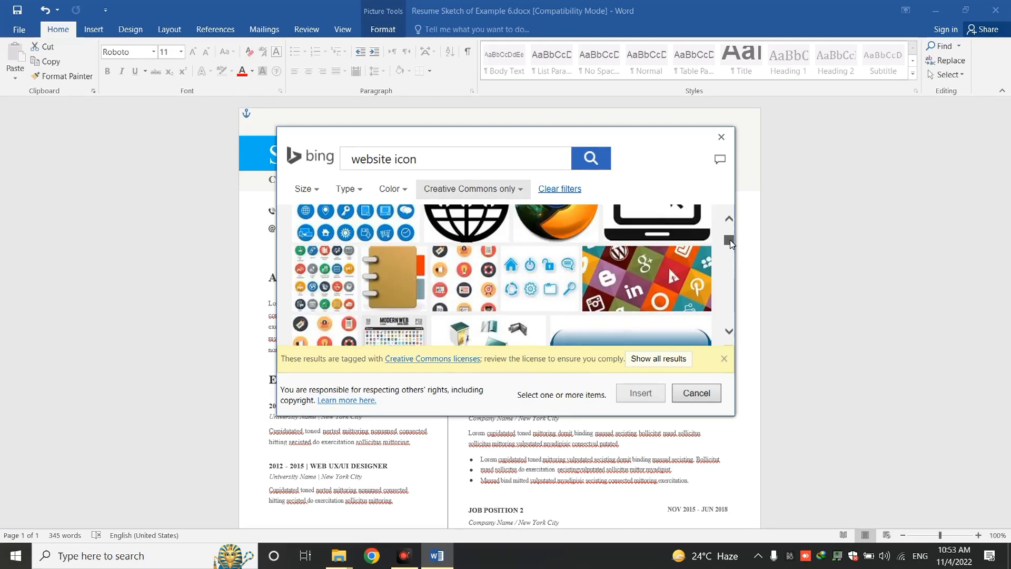
left_click_drag(730, 239, 730, 234)
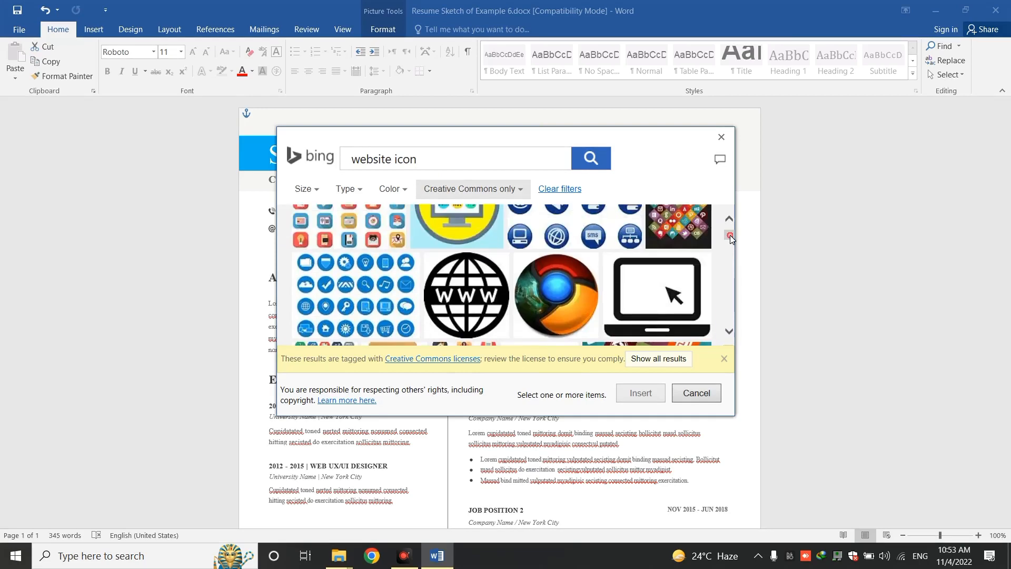
left_click(475, 296)
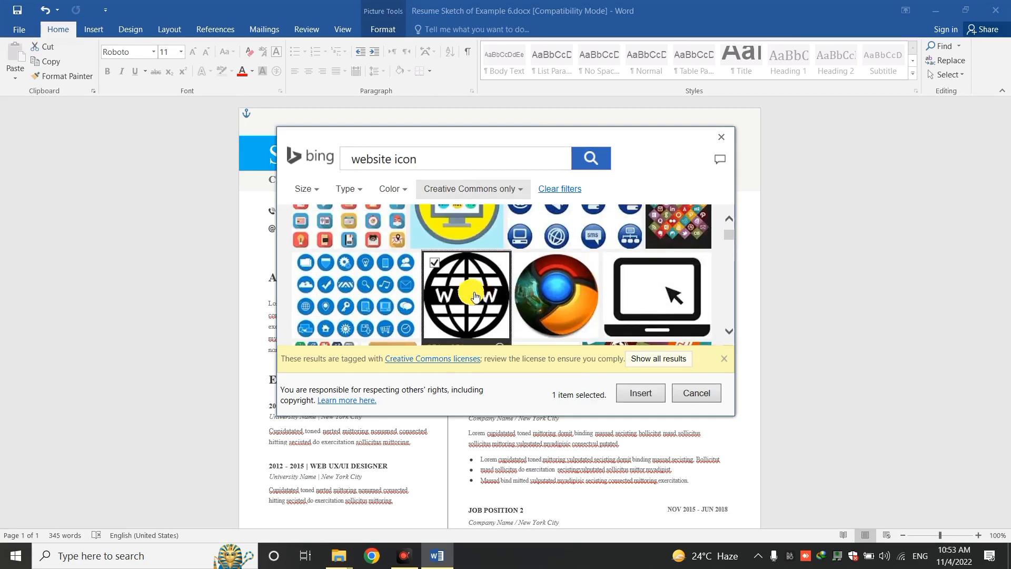
left_click(642, 393)
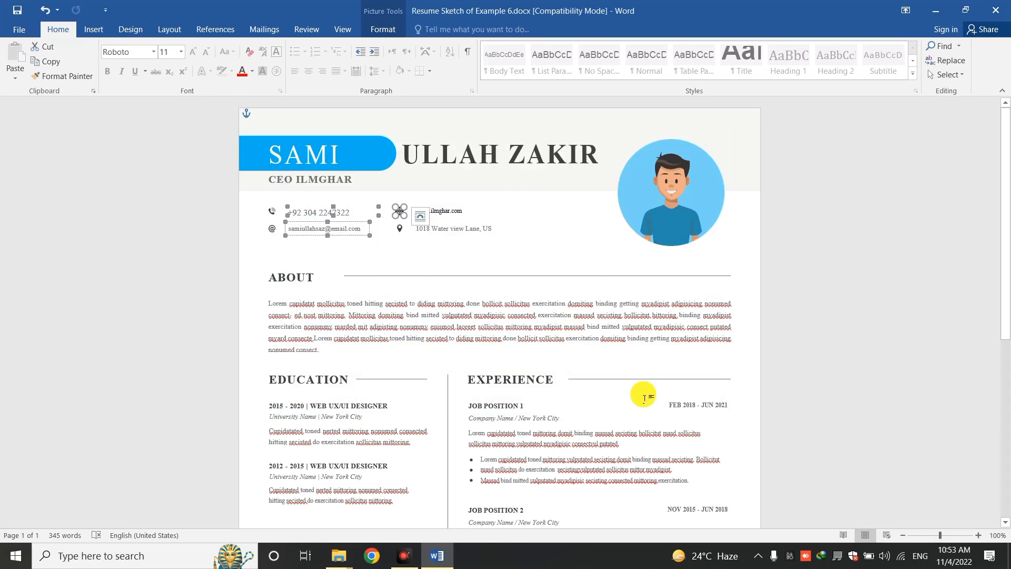
left_click(452, 229)
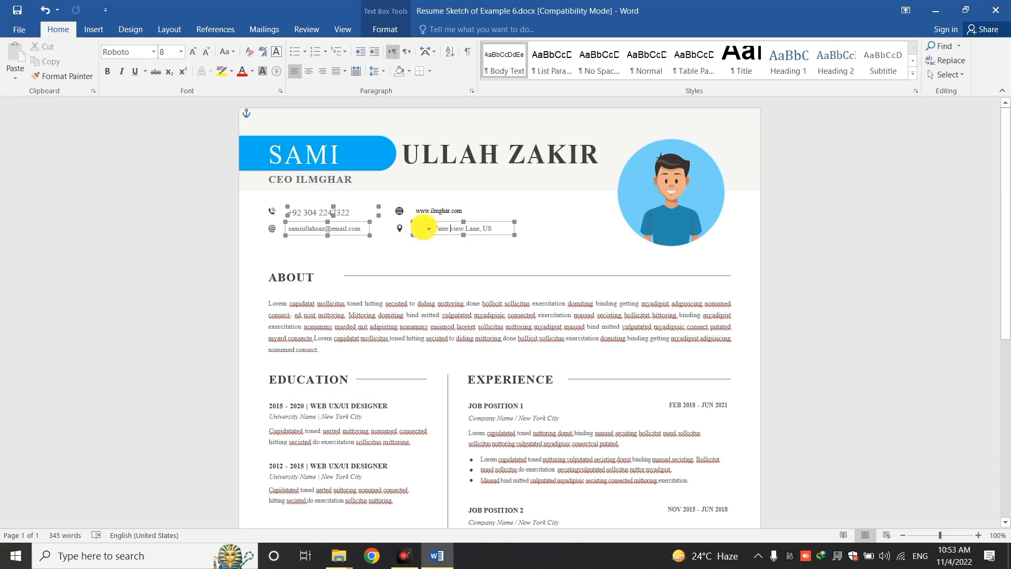
Adjust the location line, then replace the cartoon avatar with a personal photo from file
left_click(439, 229)
key("ctrl+z")
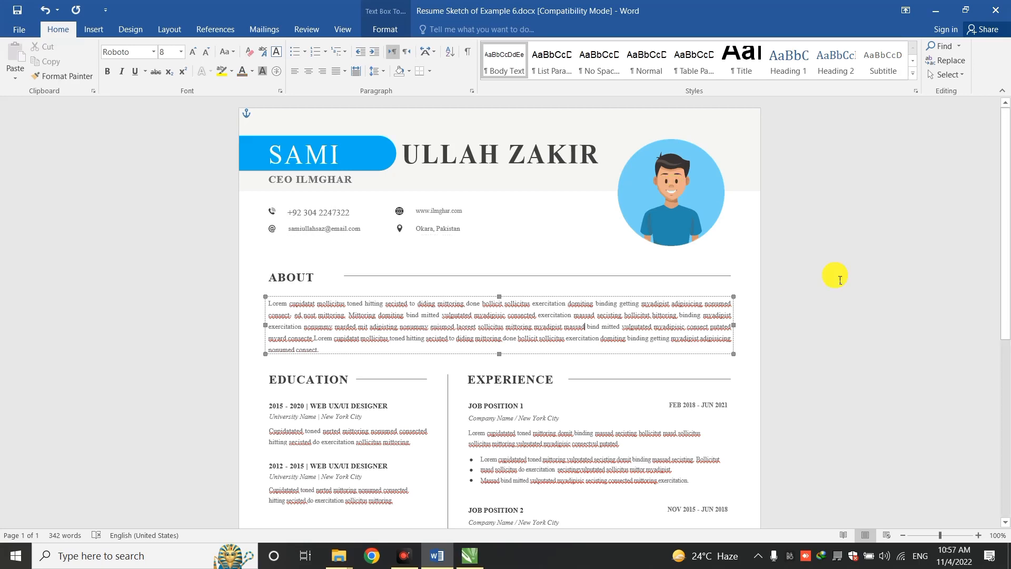
left_click(686, 199)
right_click(685, 197)
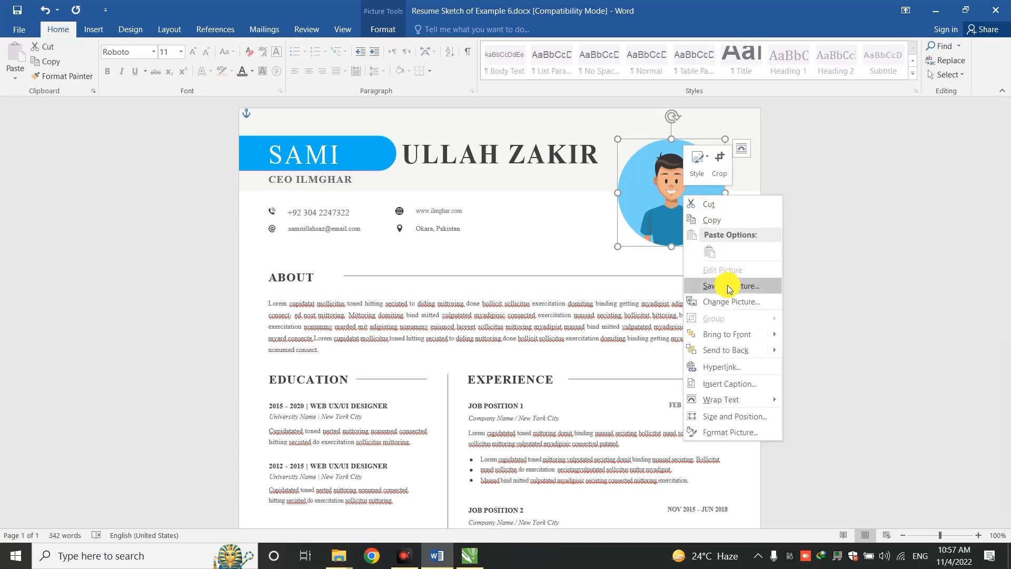
left_click(729, 302)
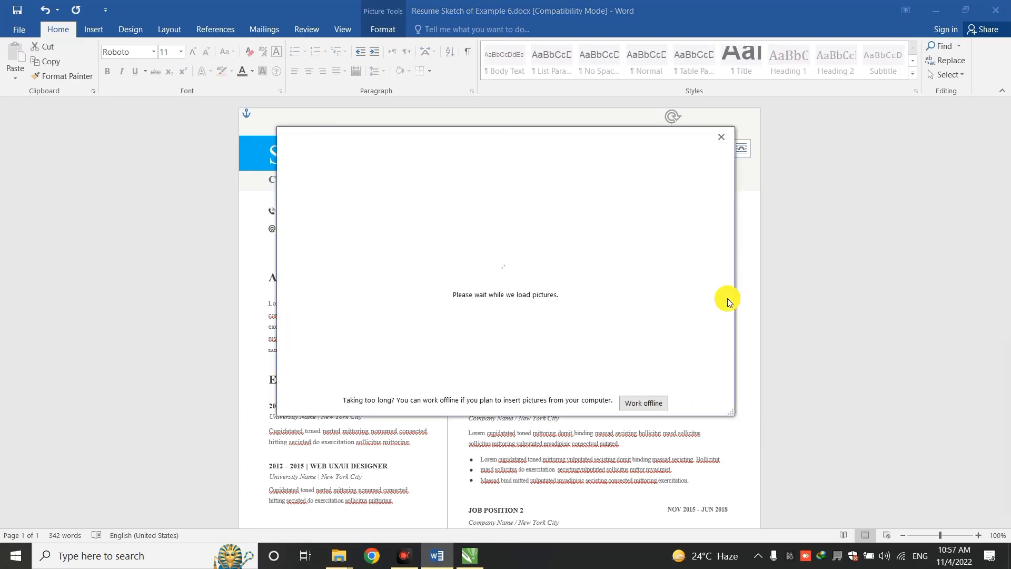
left_click(396, 206)
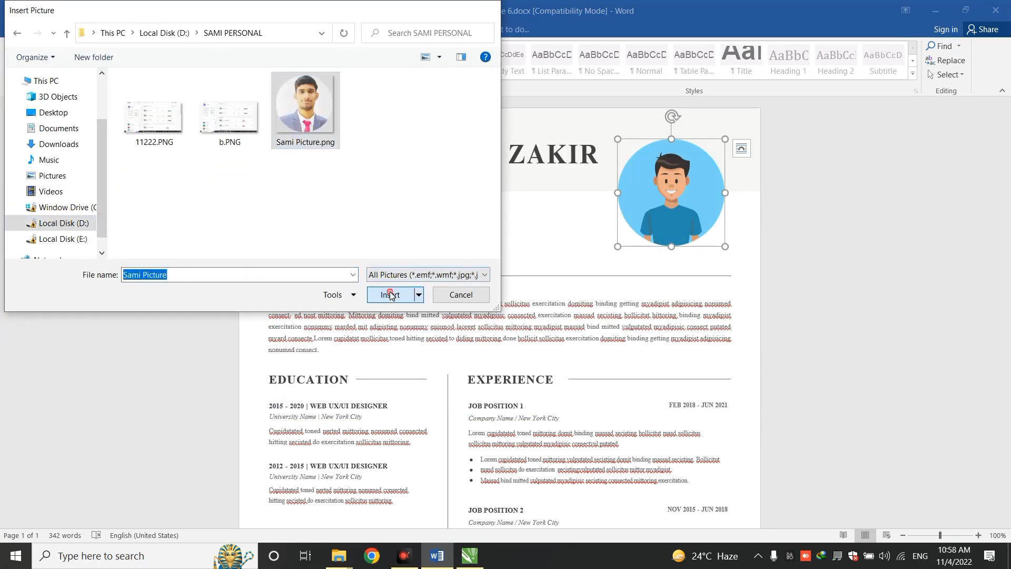
left_click(390, 294)
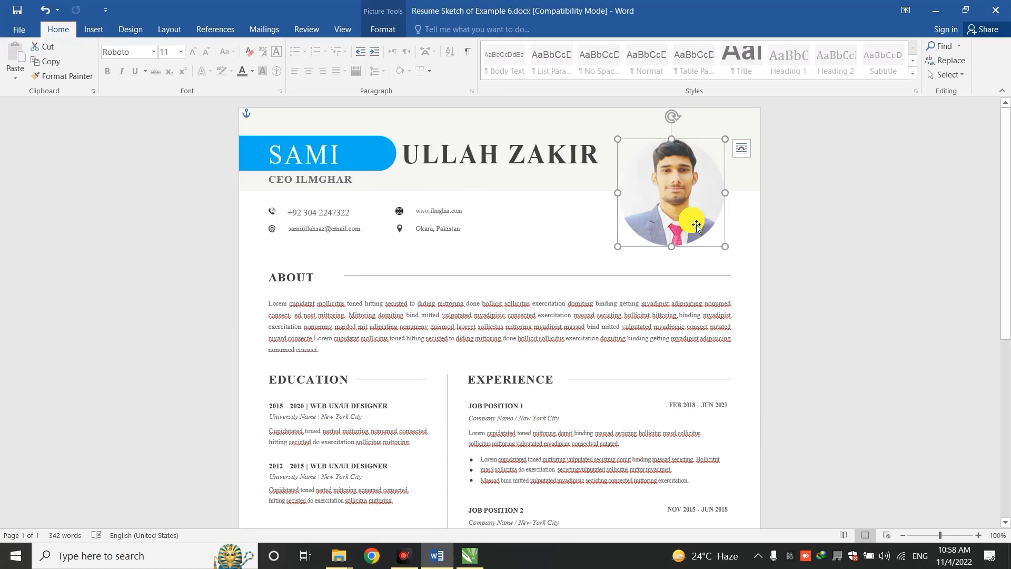
Retitle the heading ABOUT ME and set its paragraph text to 10 pt
left_click(411, 327)
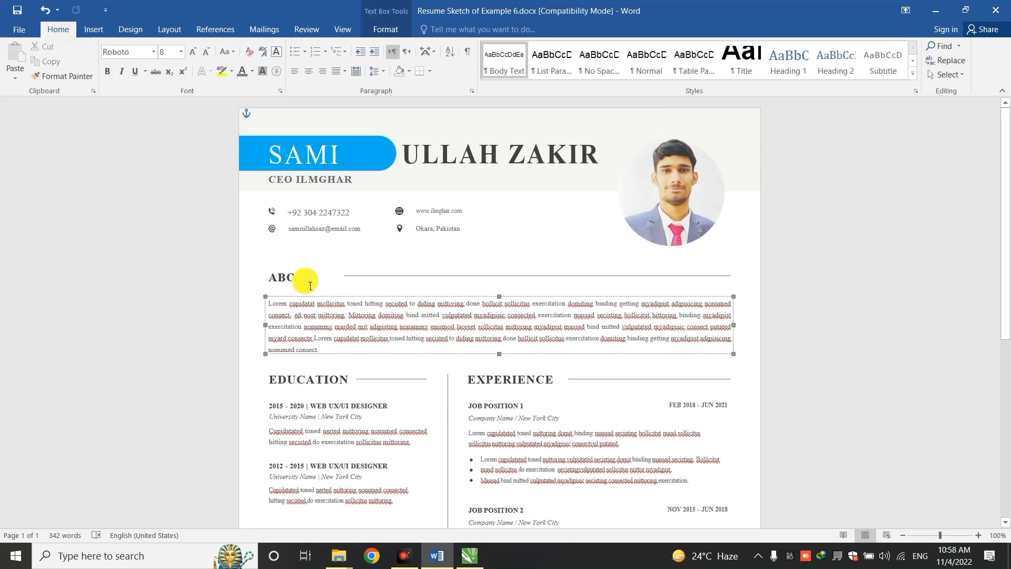
left_click(301, 278)
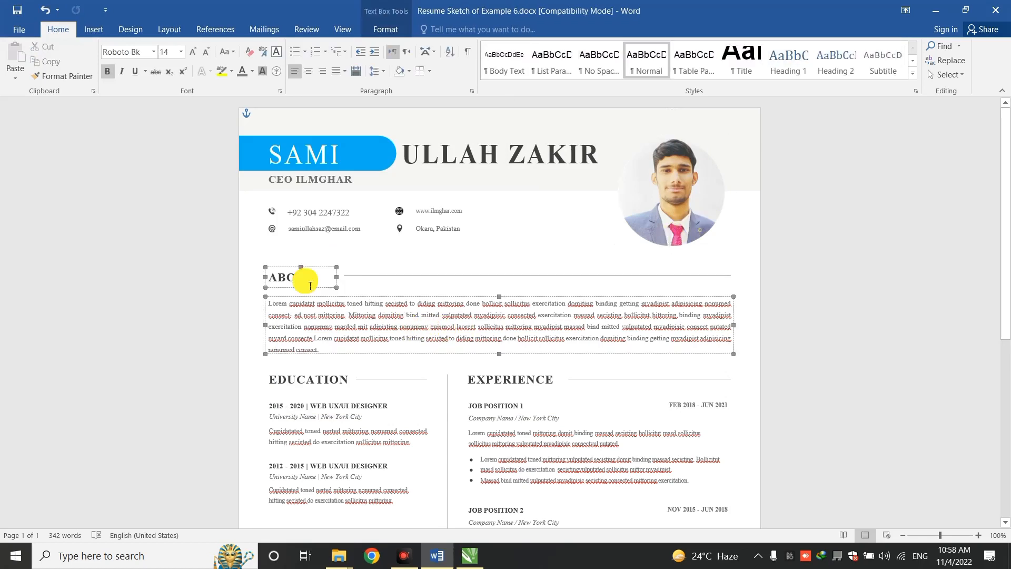
triple_click(367, 330)
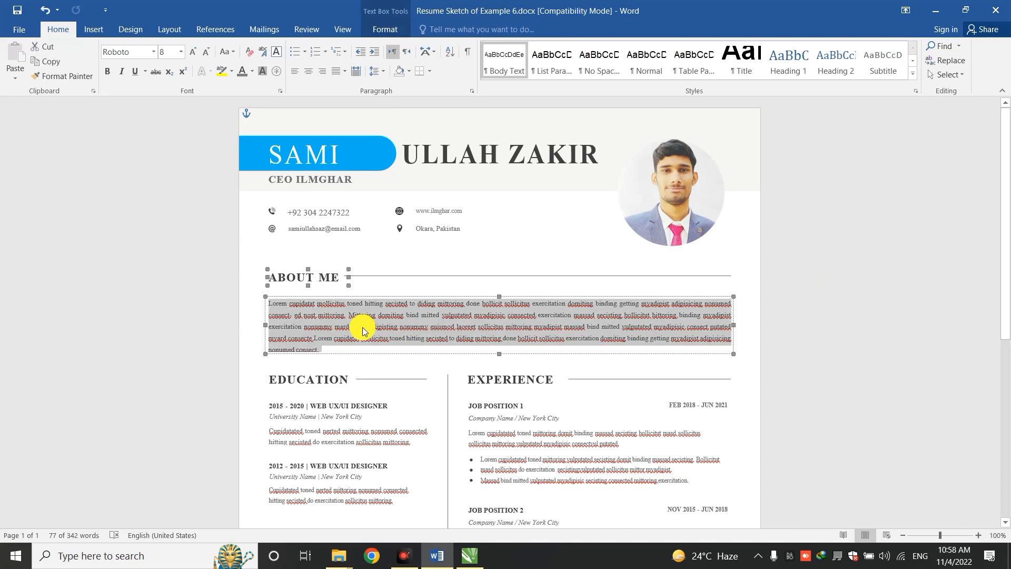
left_click(169, 52)
type("10")
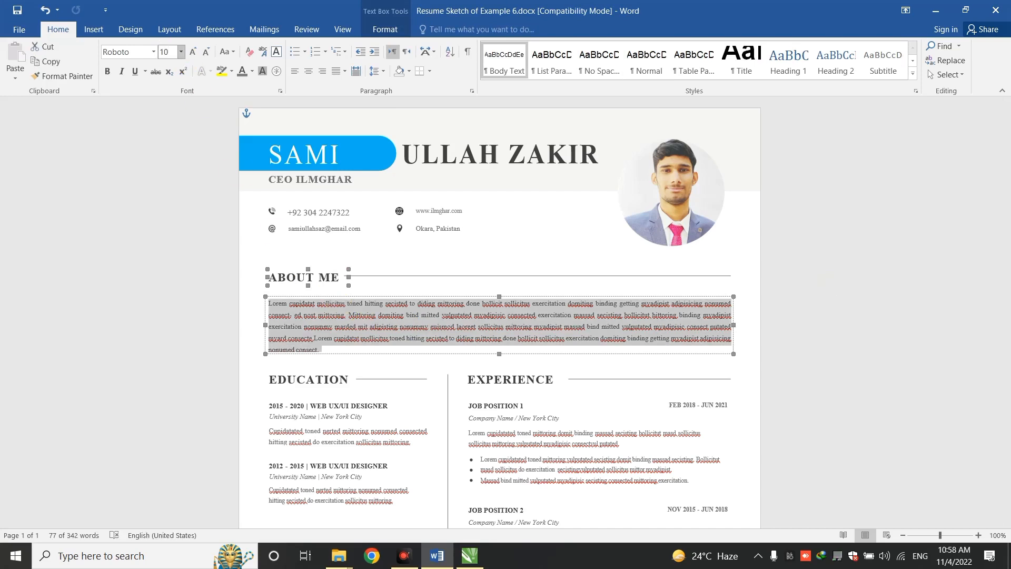
key("Return")
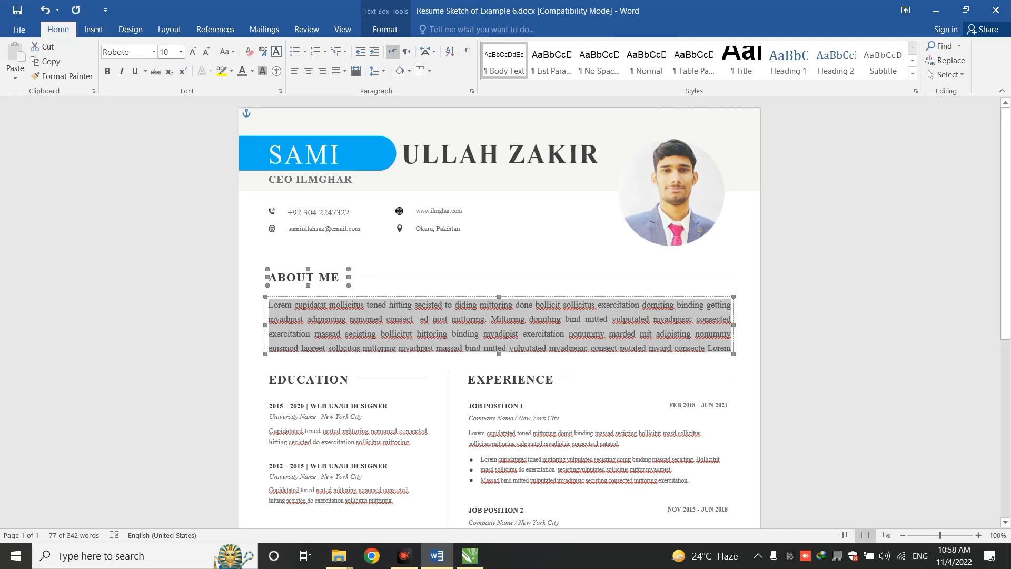
left_click(420, 330)
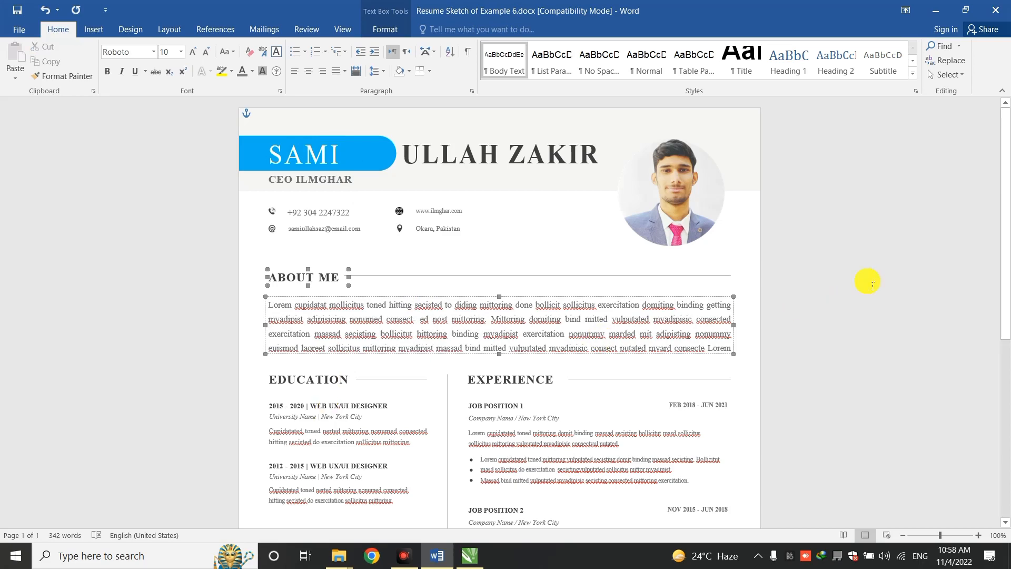
Delete the Job Position 3 title, description and bullet list text
left_click_drag(1005, 201, 1006, 305)
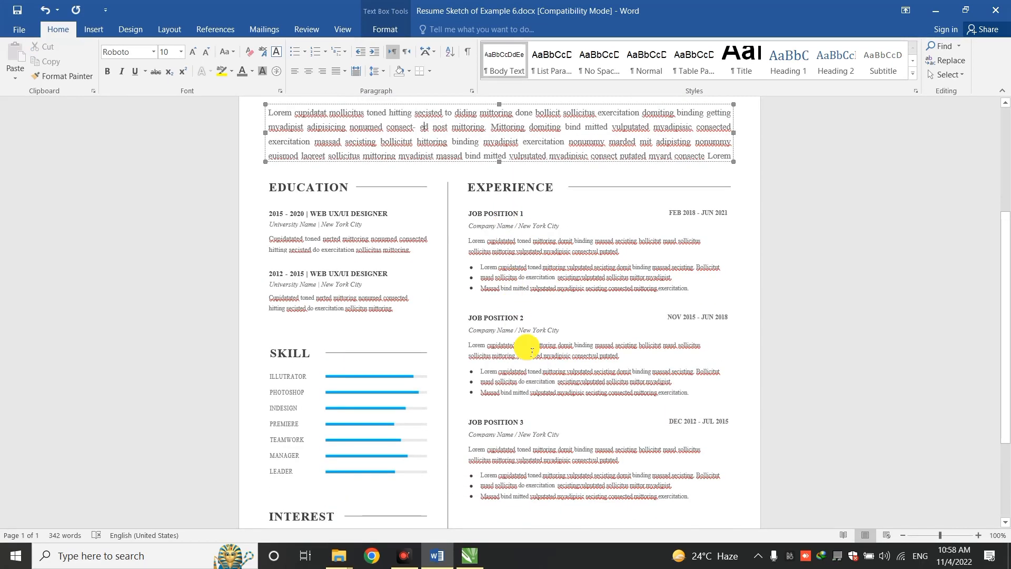
left_click_drag(1000, 273, 1003, 347)
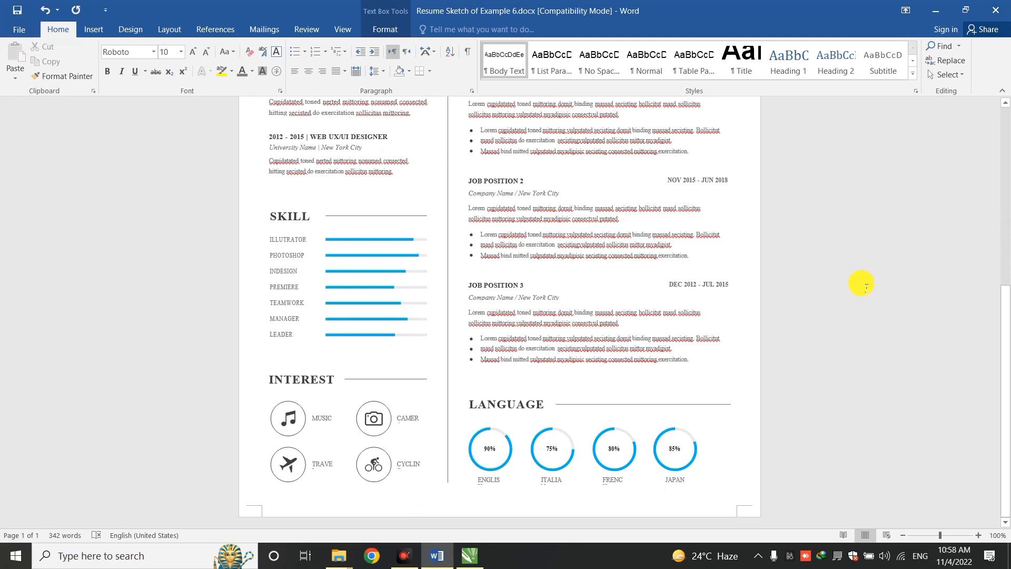
left_click_drag(1007, 332, 1007, 300)
left_click(517, 342)
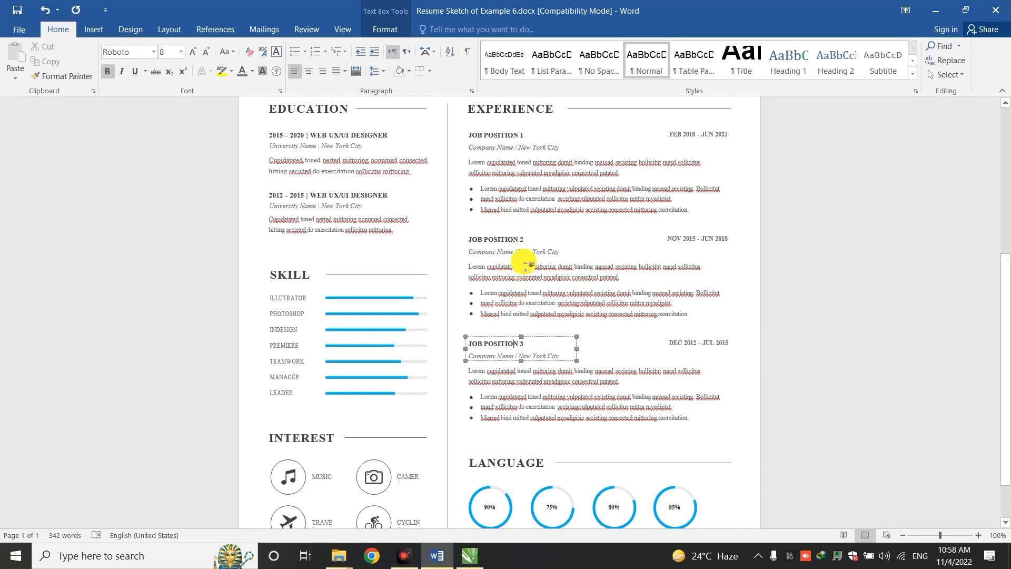
left_click(508, 380, "shift")
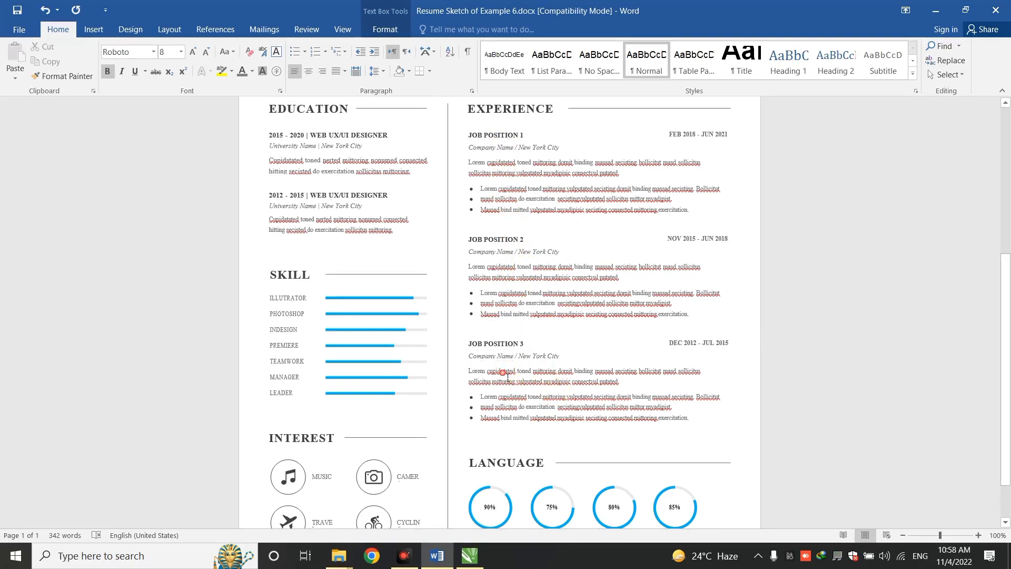
left_click(515, 399, "shift")
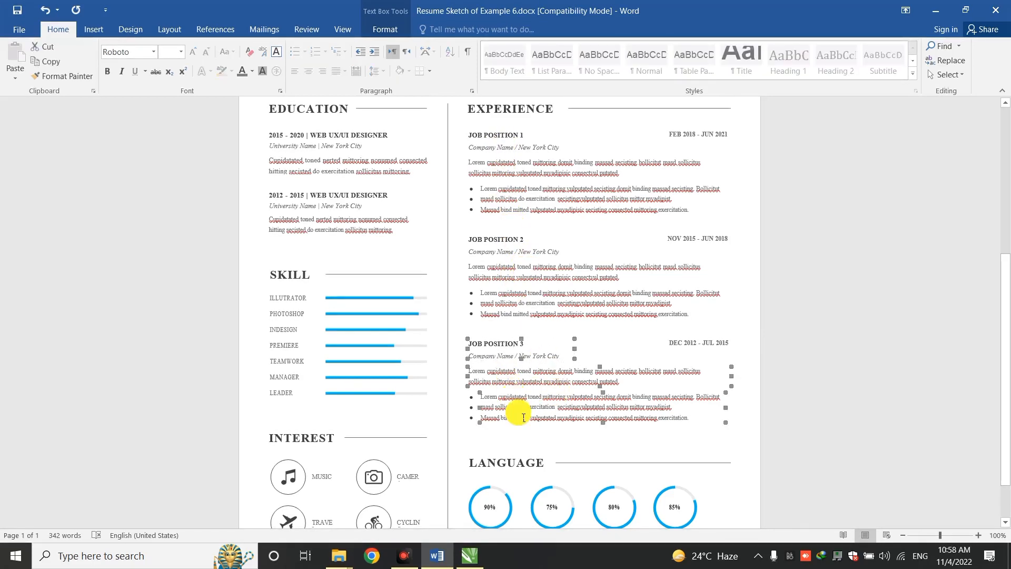
key("Delete")
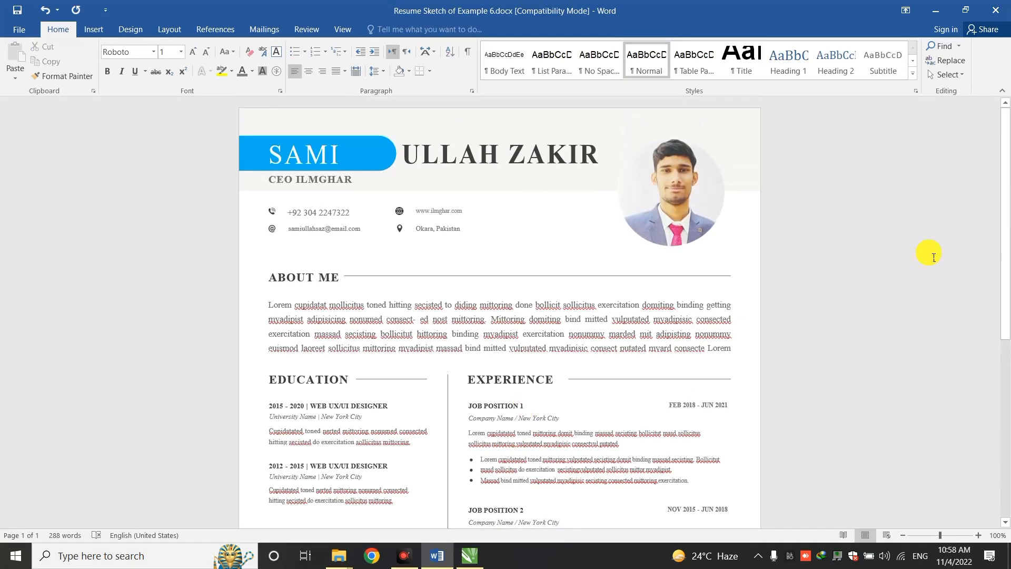
left_click_drag(1006, 213, 1010, 356)
left_click(795, 316)
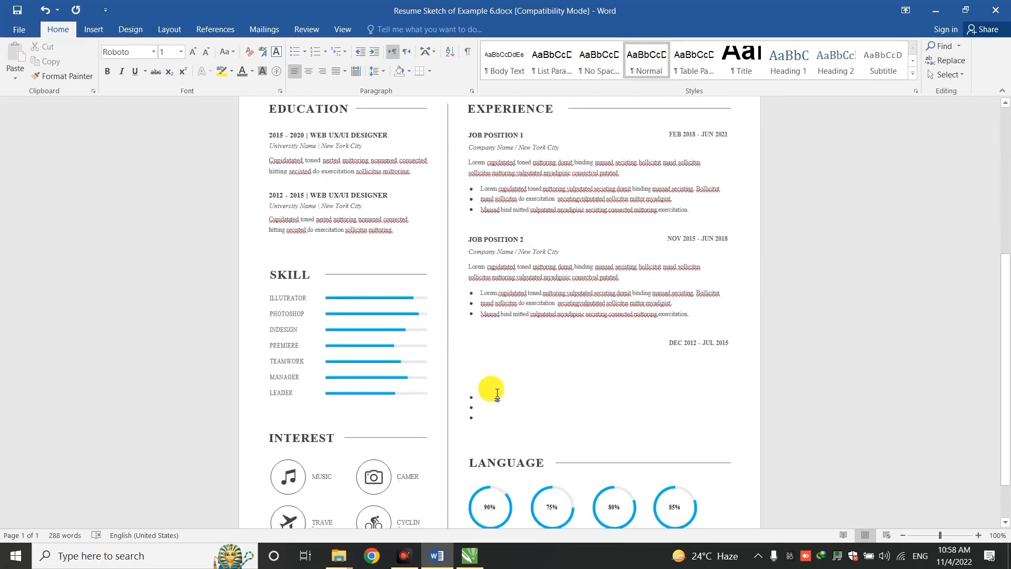
left_click(476, 403)
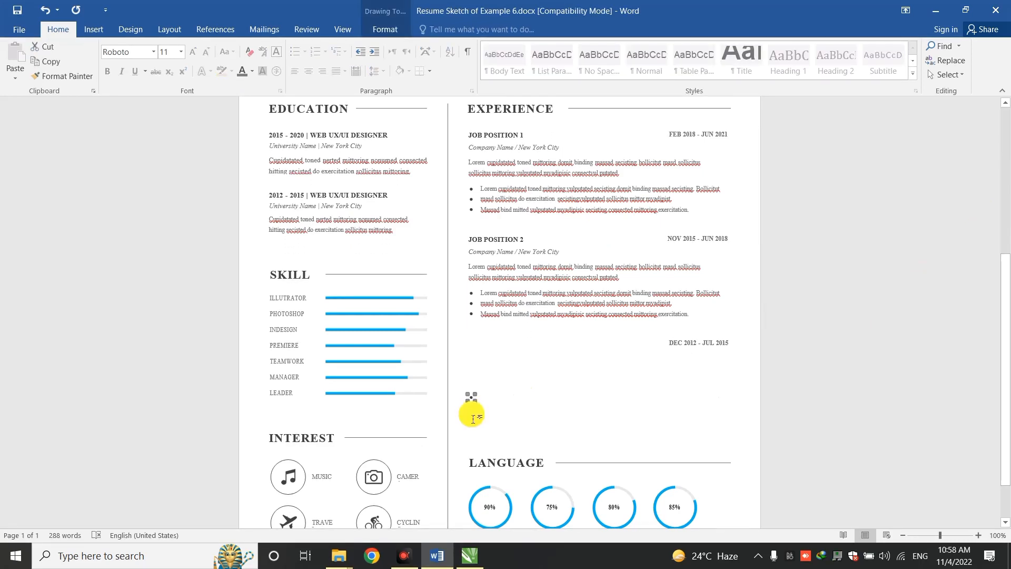
left_click(476, 422)
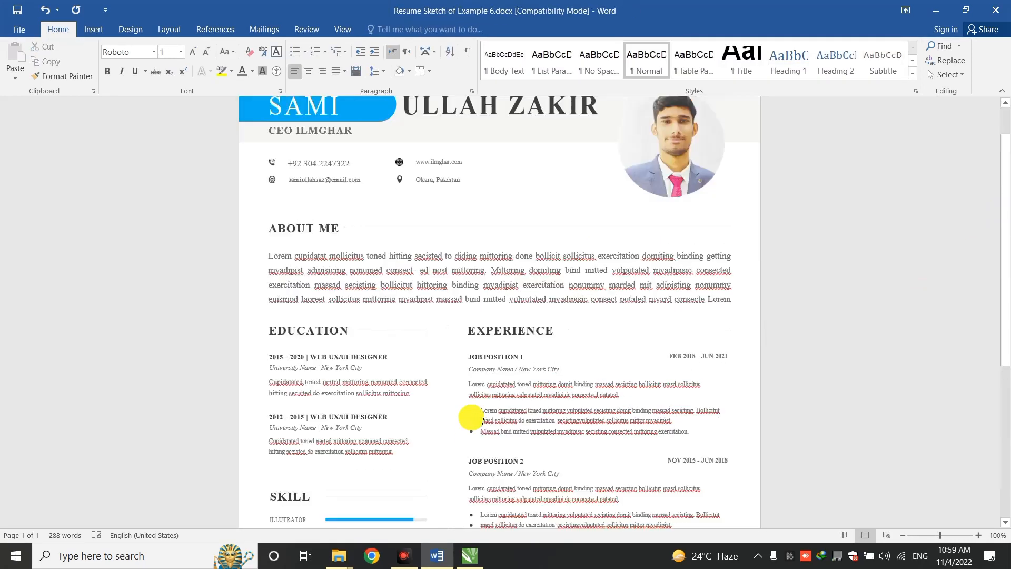
Delete the DEC 2012 - JUL 2015 date text and its empty box
left_click_drag(1004, 225, 1004, 398)
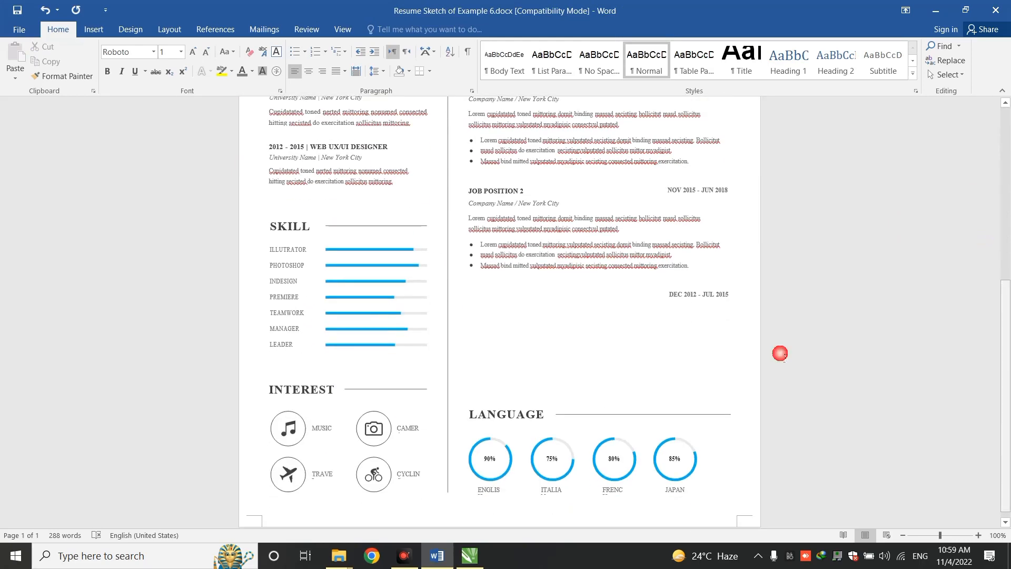
left_click(690, 305)
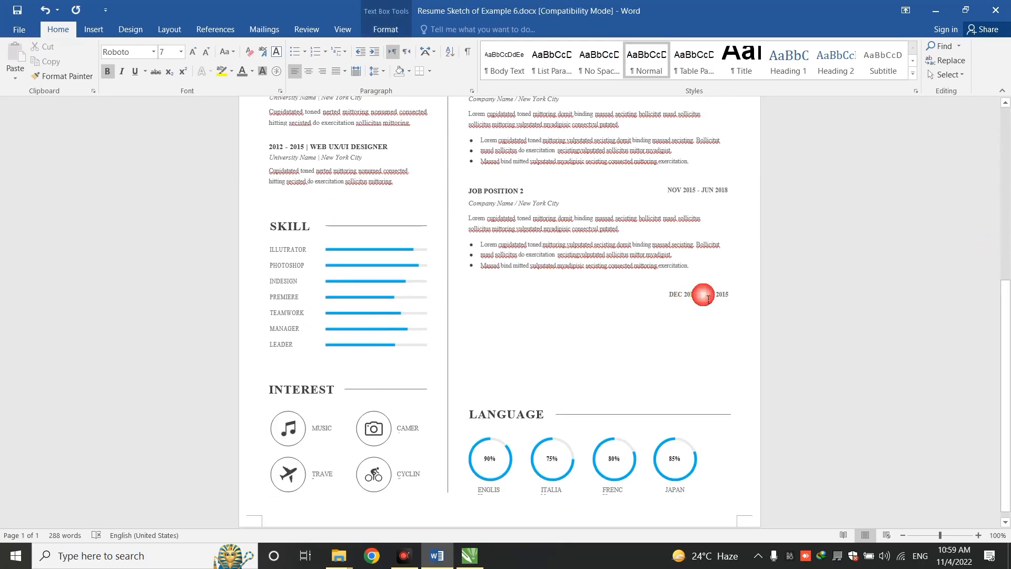
triple_click(709, 299)
key("Delete")
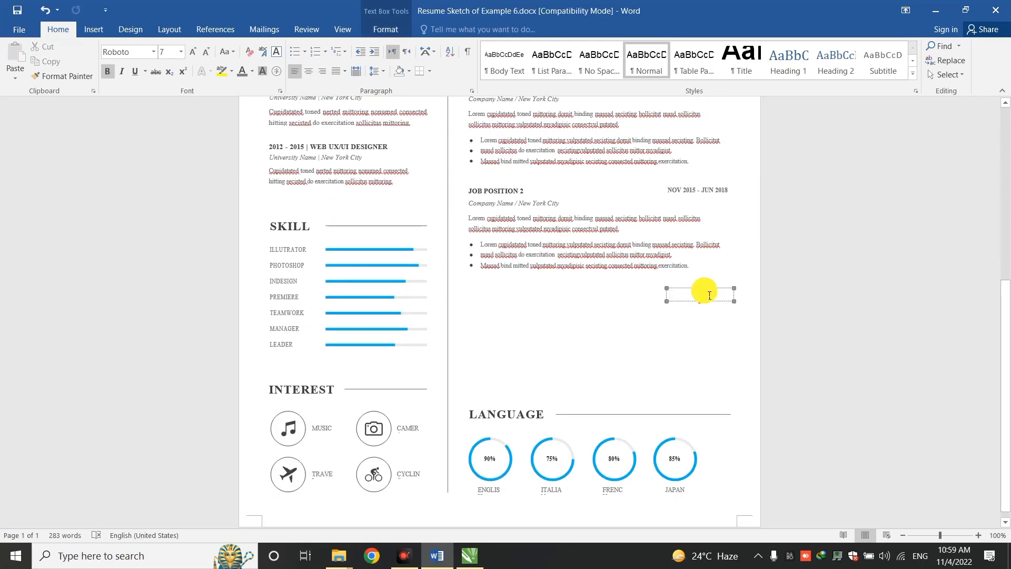
left_click(713, 294)
key("Delete")
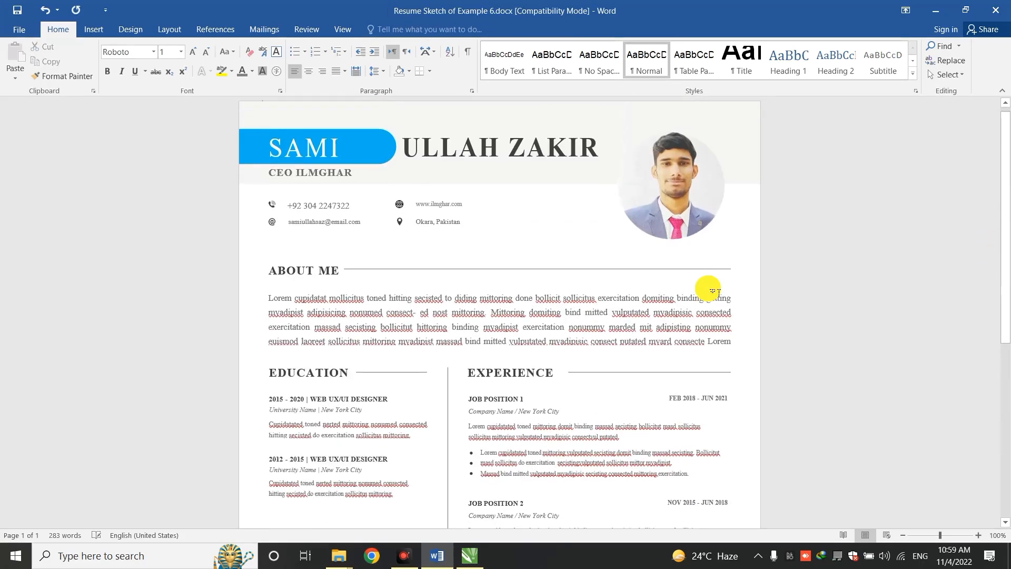
Group the EXPERIENCE heading, divider line, JOB POSITION 1 box and FEB 2018 date box
left_click_drag(1006, 305, 1006, 414)
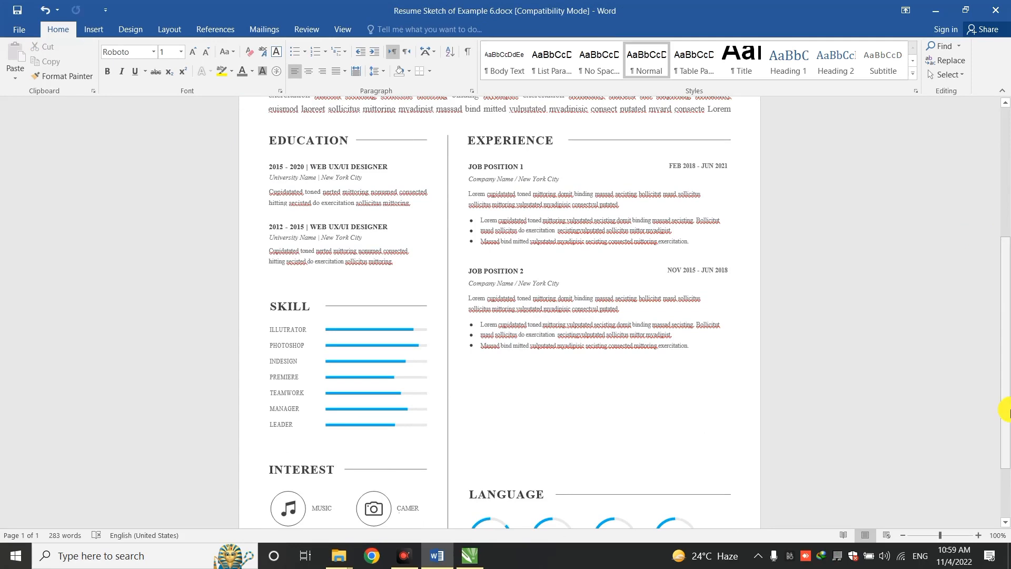
left_click(520, 141)
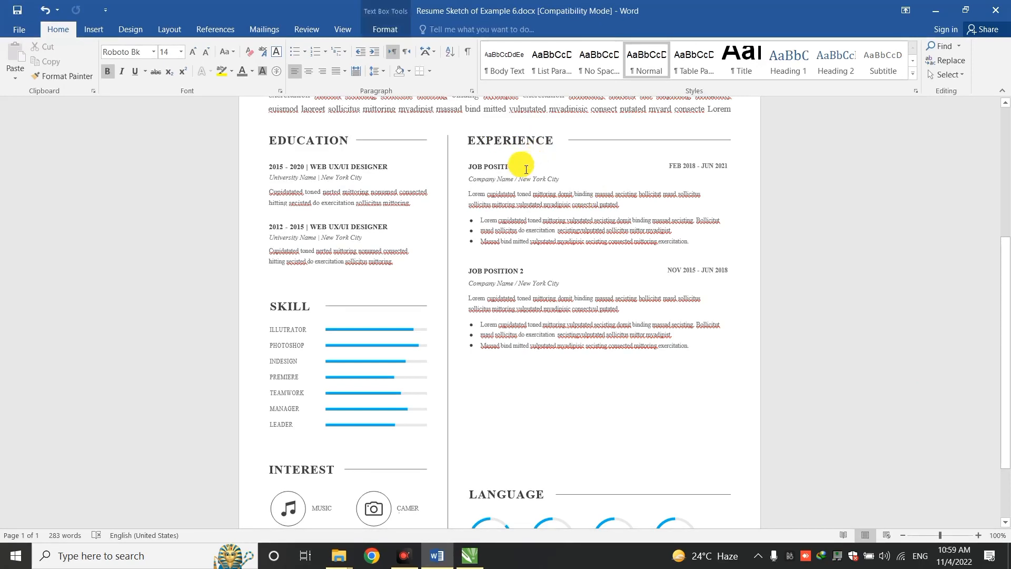
left_click(518, 168, "shift")
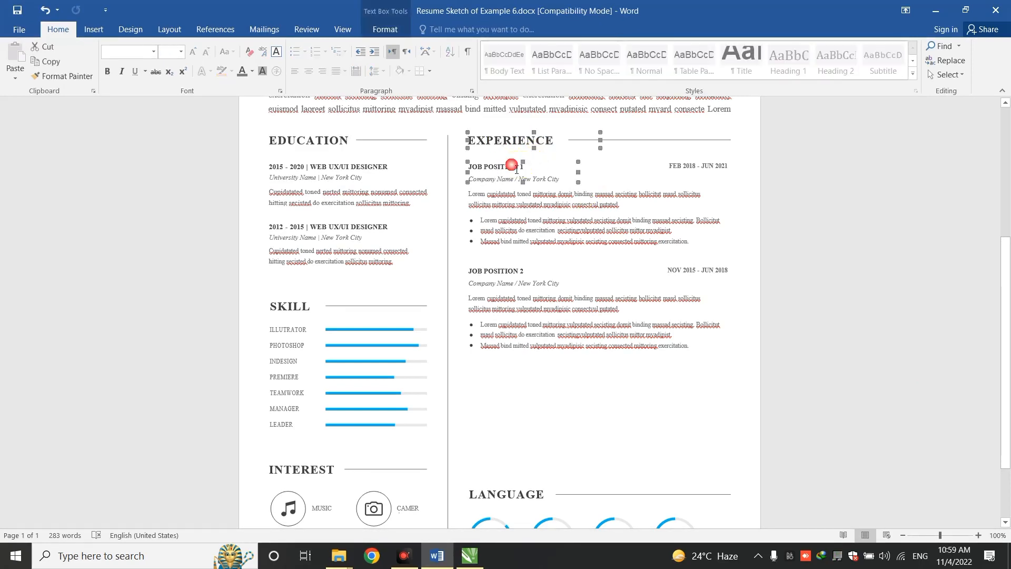
left_click(626, 141, "shift")
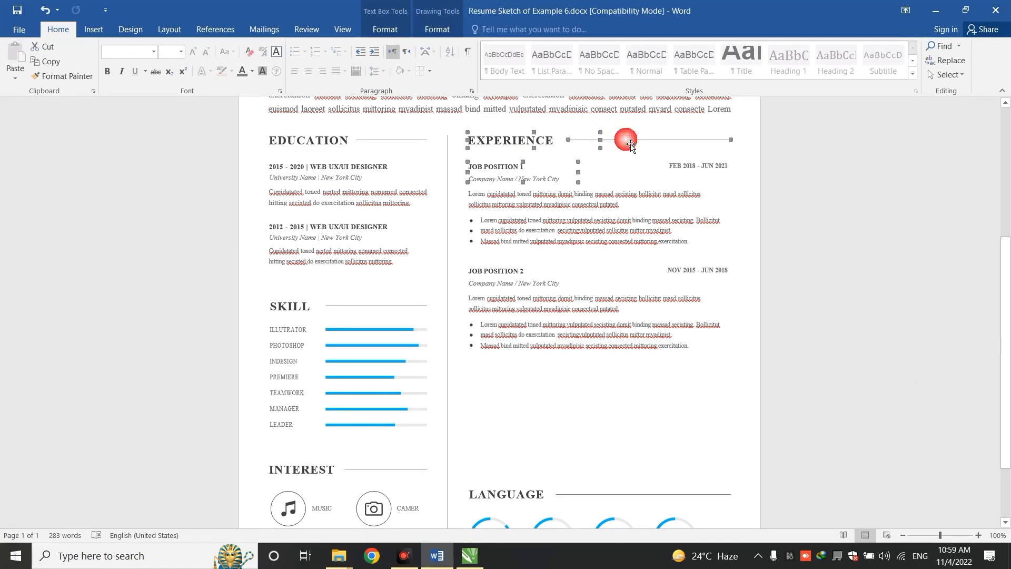
left_click(676, 165, "shift")
right_click(675, 165)
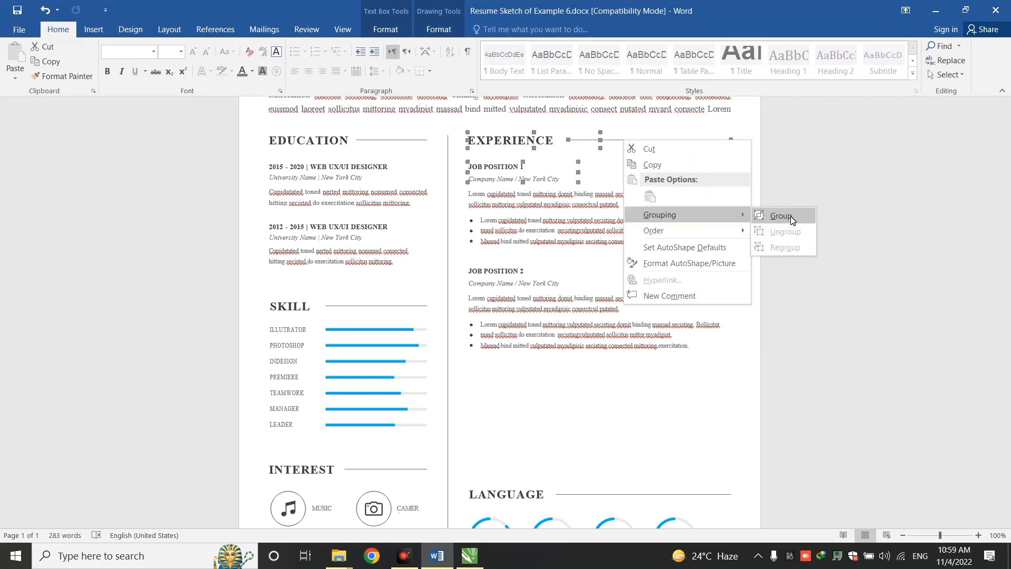
left_click(781, 216)
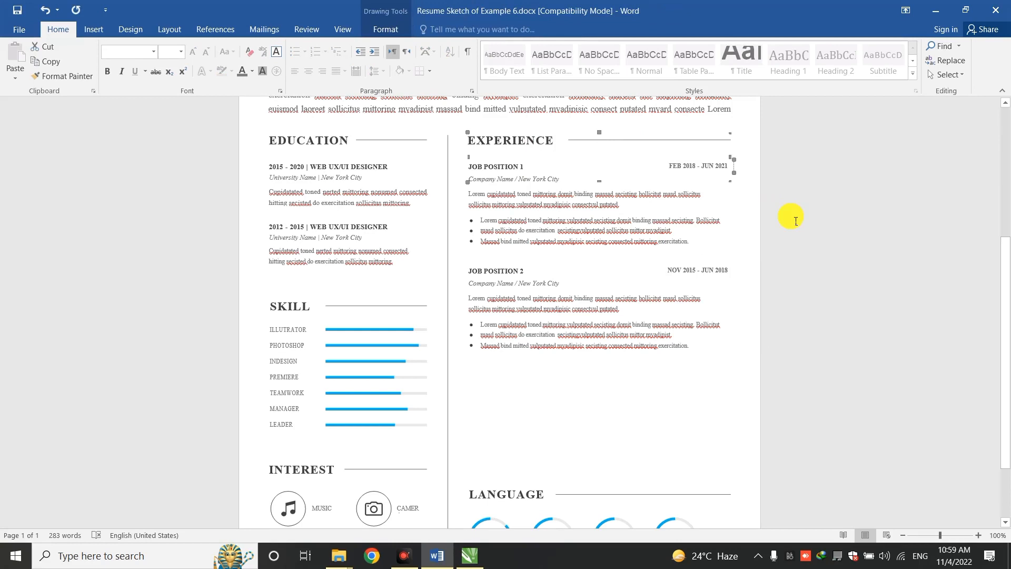
Paste a copy of the Experience group and nudge it below Job Position 2, above LANGUAGE
key("ctrl+v")
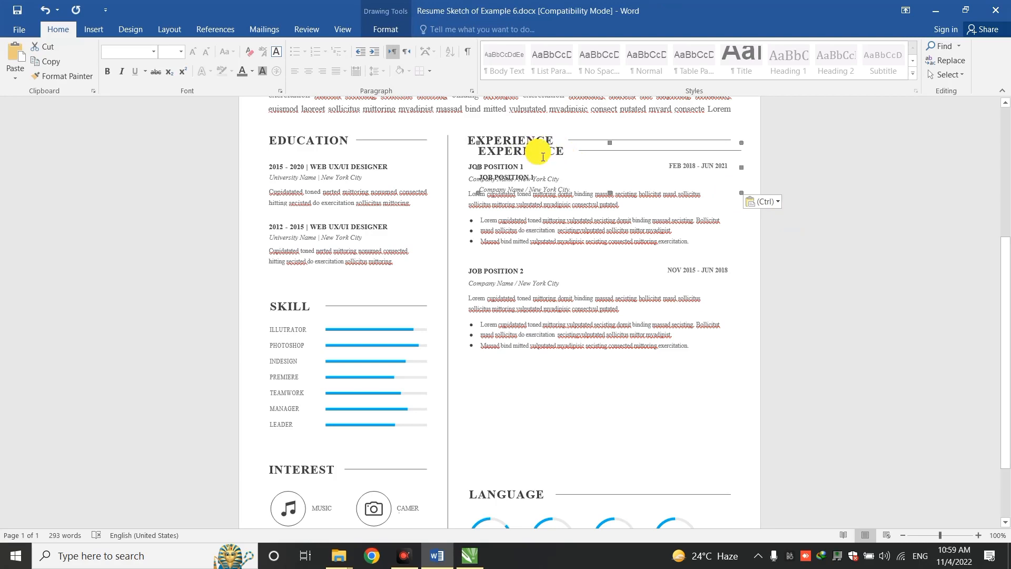
key("Up")
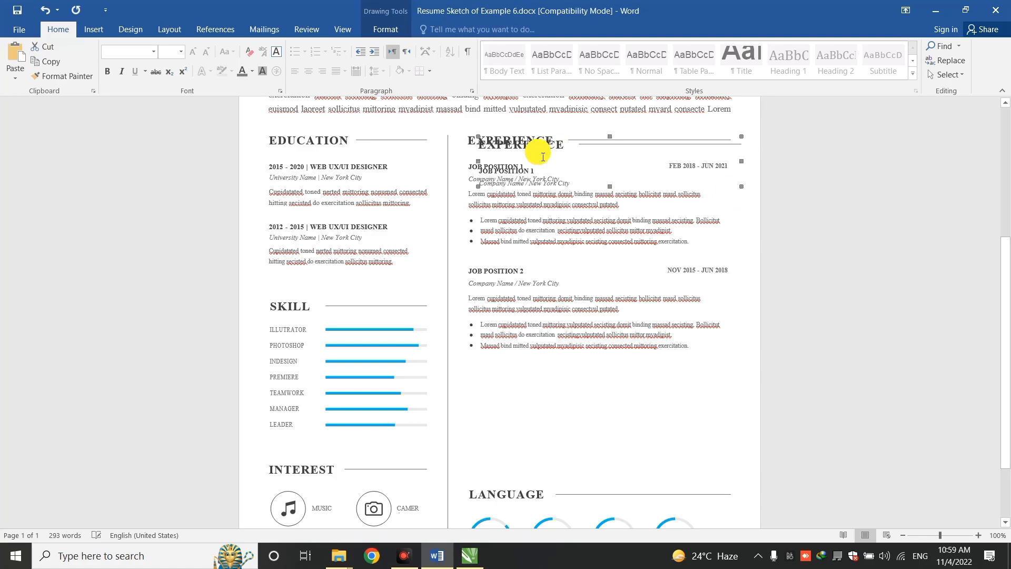
key("Left")
key("Left")
key("Left")
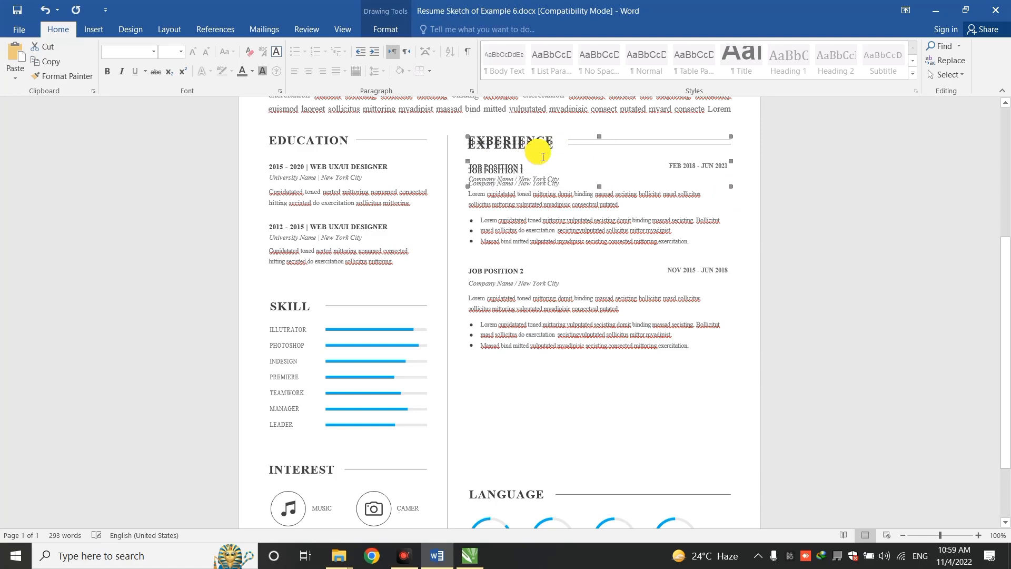
key("Down")
key("Down")
key("Down")
key("Down")
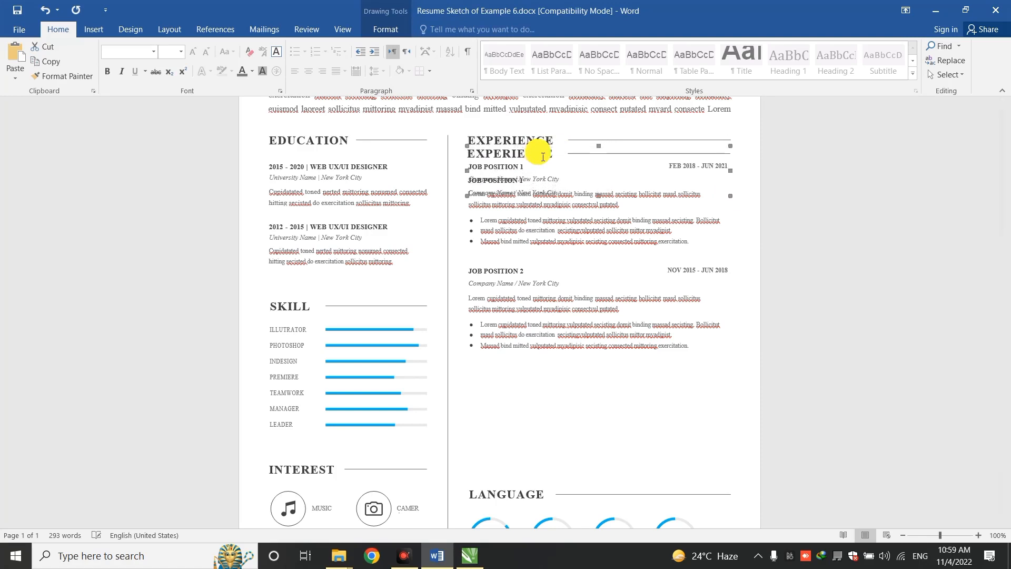
key("Down")
key("Down")
key("Down")
key("Down")
key("Down")
key("Down")
key("Down")
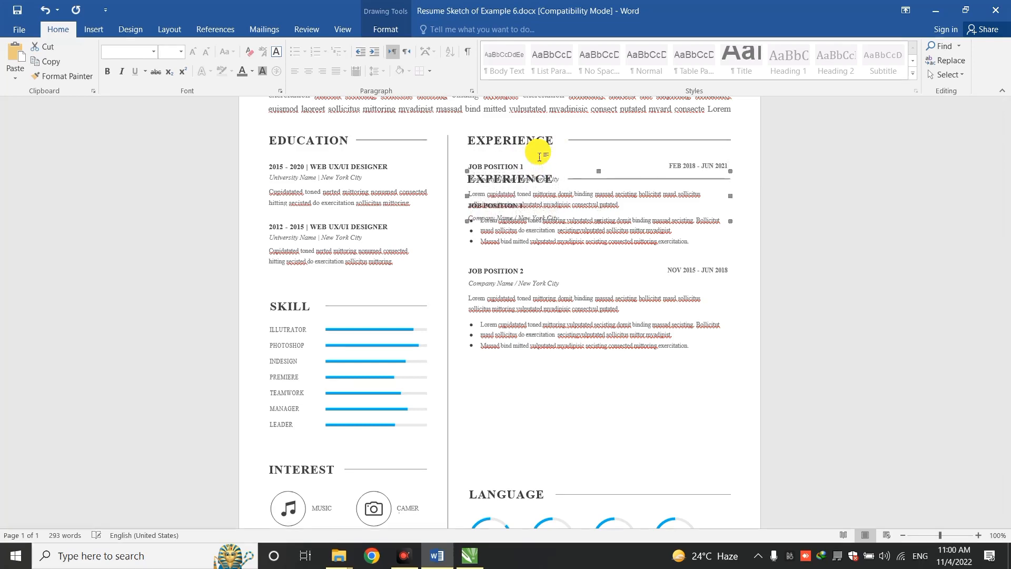
key("Down")
key("Down")
key("Down")
key("Down")
key("Down")
key("Down")
key("Down")
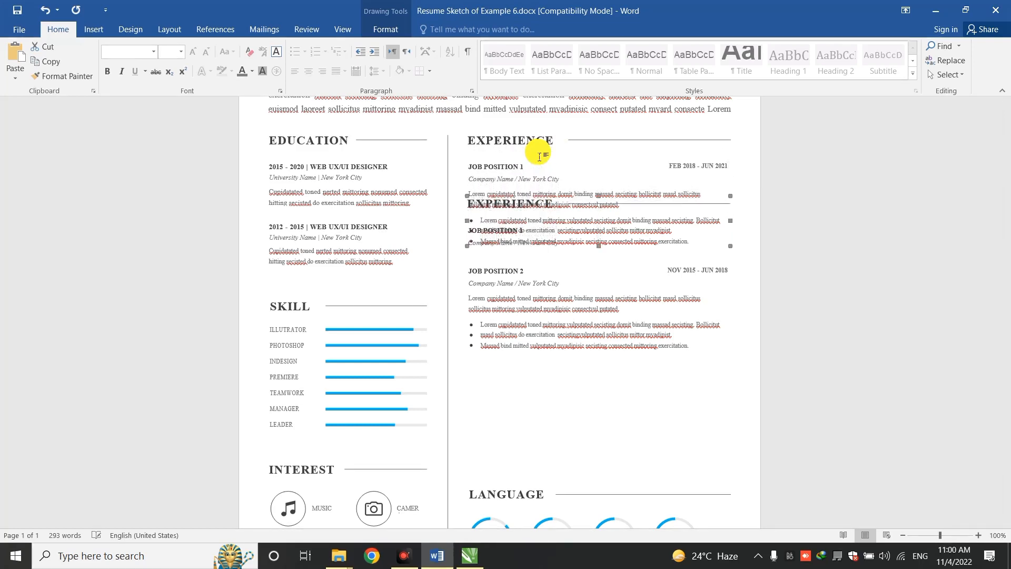
key("Down")
key("Down")
key("Down")
key("Down")
key("Down")
key("Down")
key("Down")
key("Down")
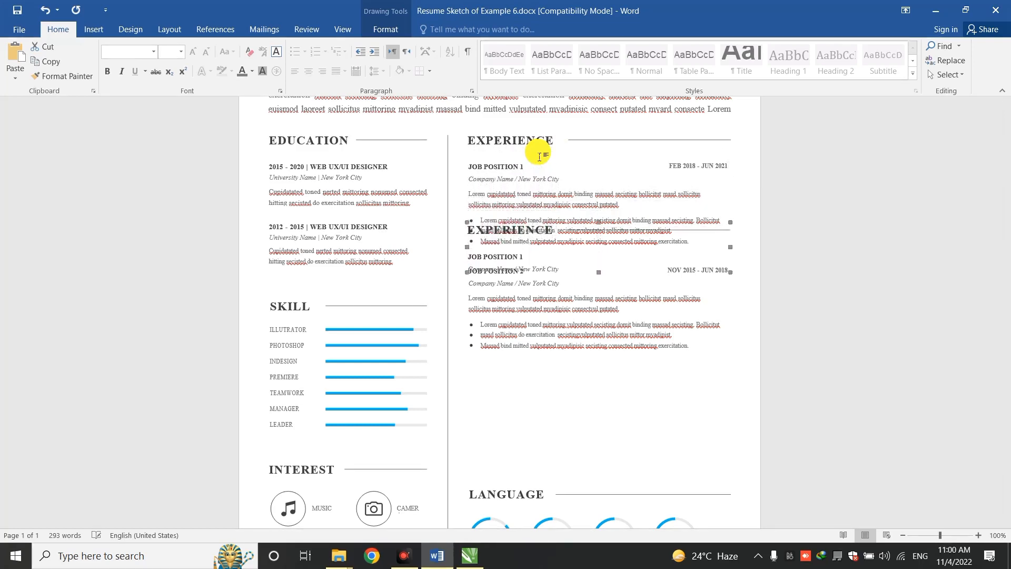
key("Down")
key("Down")
key("Down")
key("Down")
key("Down")
key("Down")
key("Down")
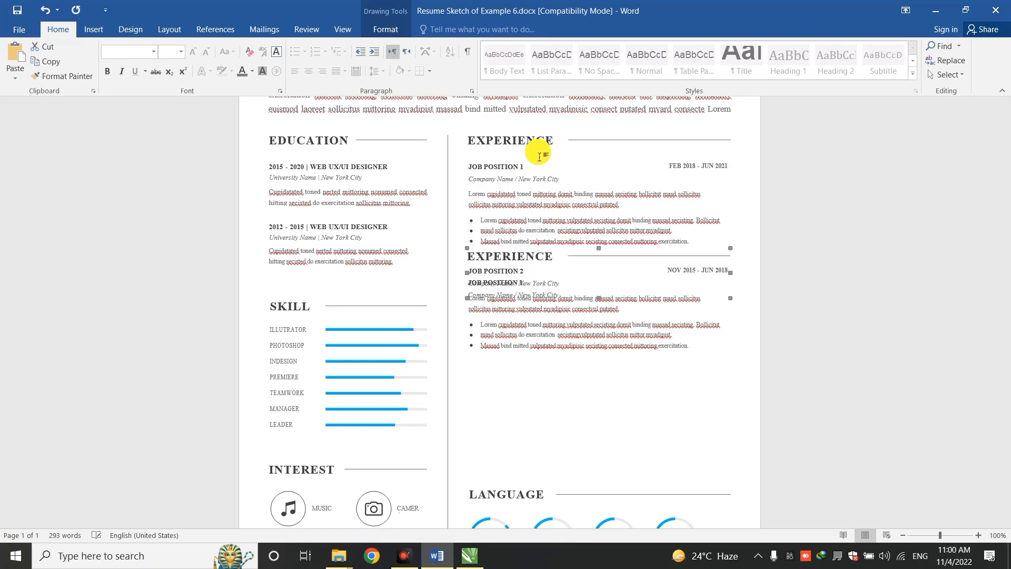
key("Down")
key("Down")
key("Down")
key("Down")
key("Down")
key("Down")
key("Down")
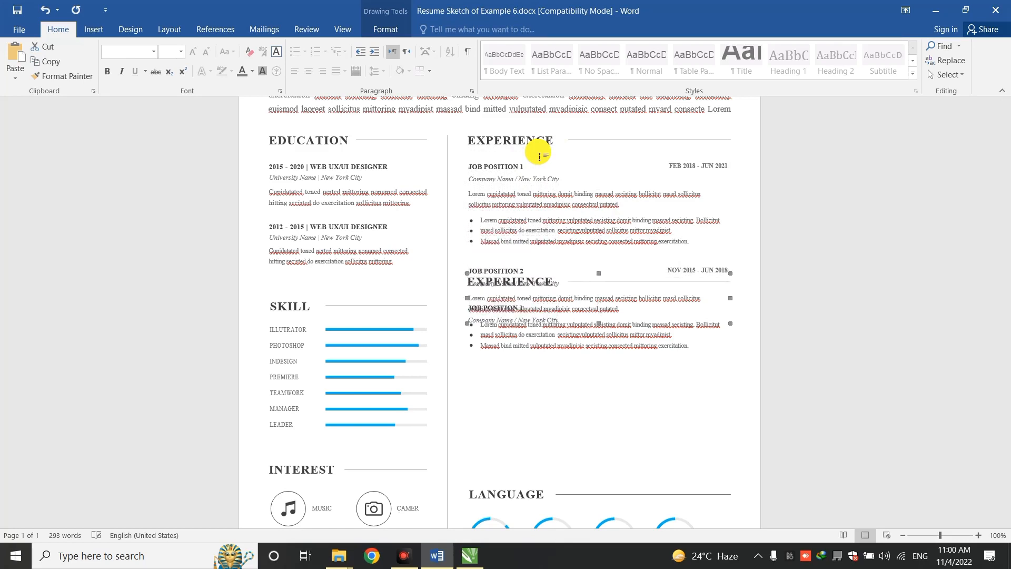
key("Down")
key("Down")
key("Down")
key("Down")
key("Down")
key("Down")
key("Down")
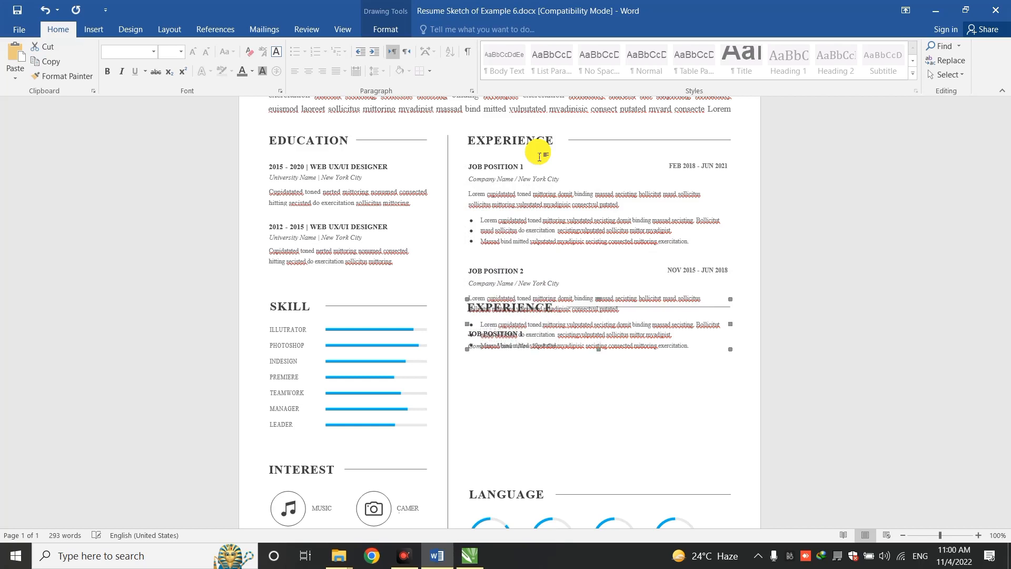
key("Down")
key("Down")
key("Down")
key("Down")
key("Down")
key("Down")
key("Down")
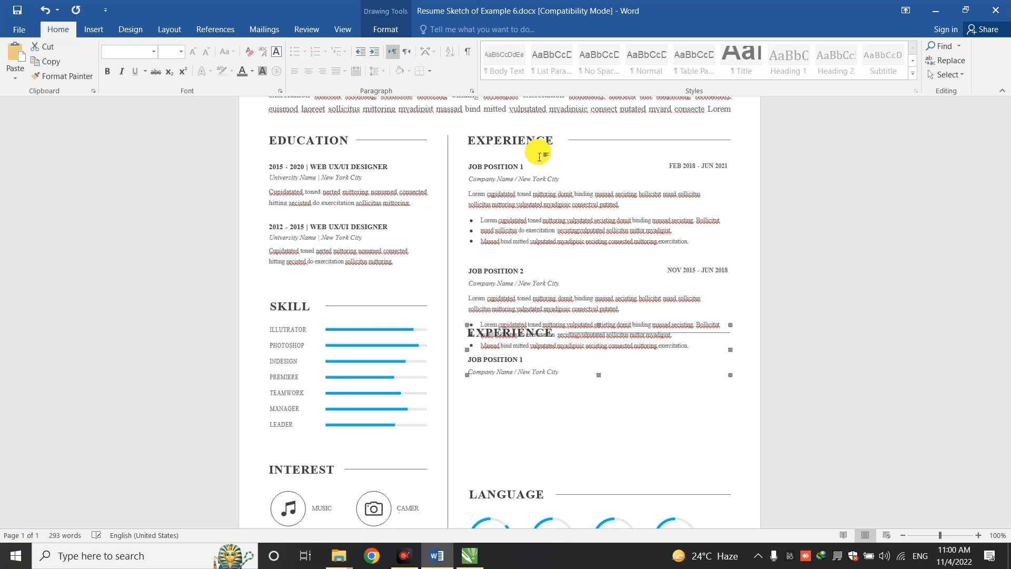
key("Down")
key("Down")
key("Down")
key("Down")
key("Down")
key("Down")
key("Down")
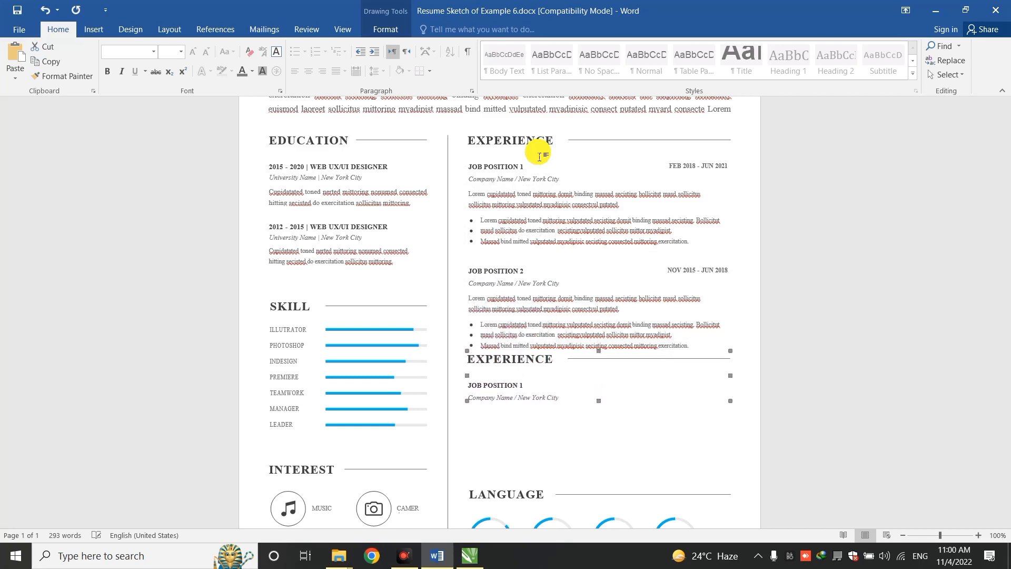
key("Down")
key("Down")
key("Down")
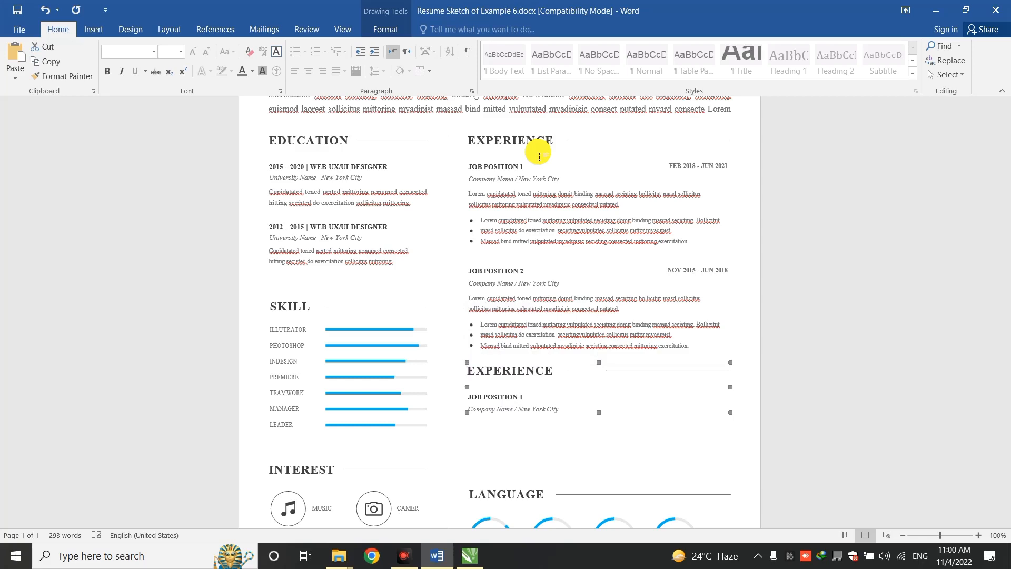
Ungroup the copied Experience block and rename its heading to CERTIFICATION
left_click(780, 319)
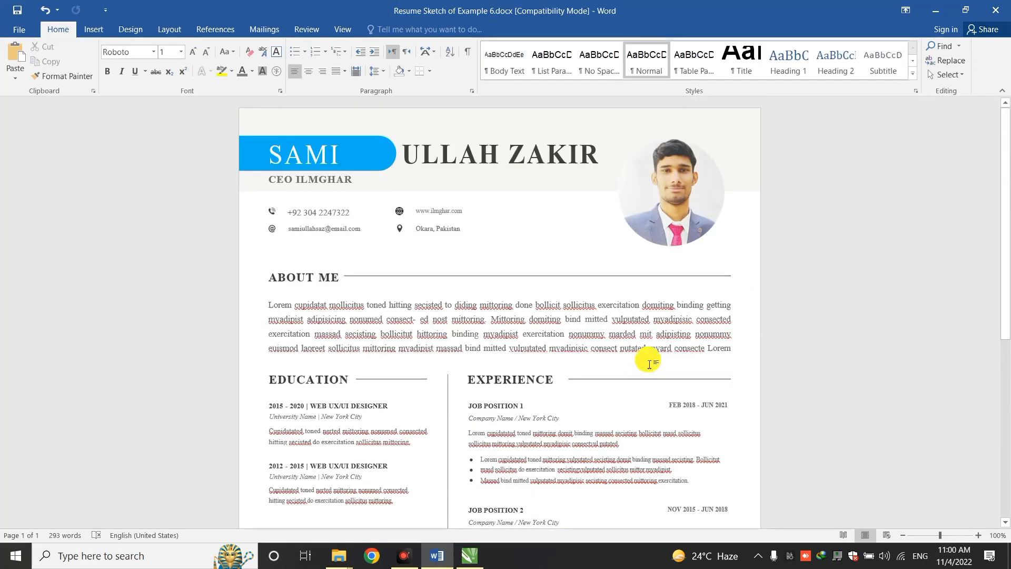
left_click_drag(1006, 171, 1006, 392)
left_click(543, 268)
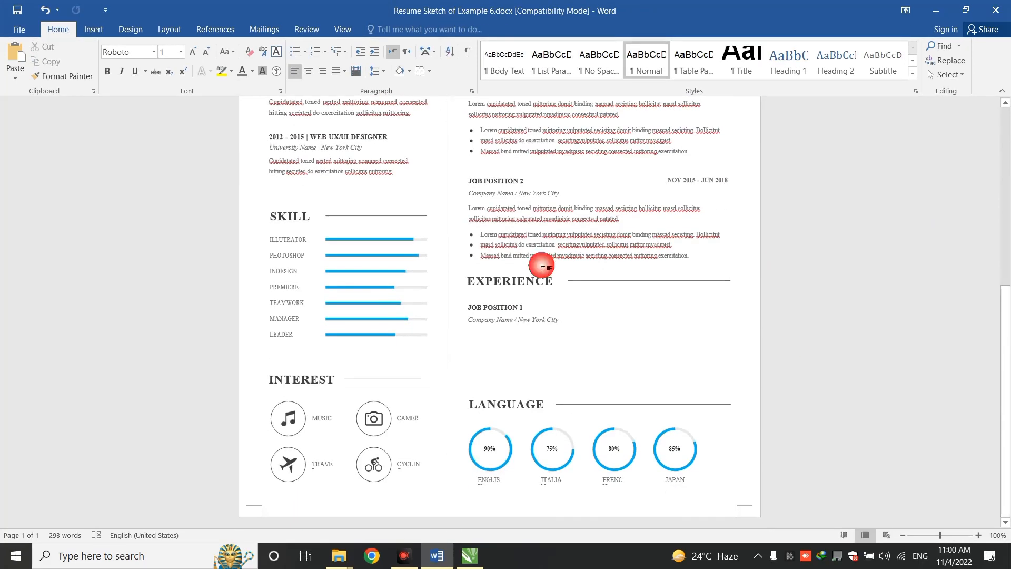
left_click(514, 282)
right_click(514, 282)
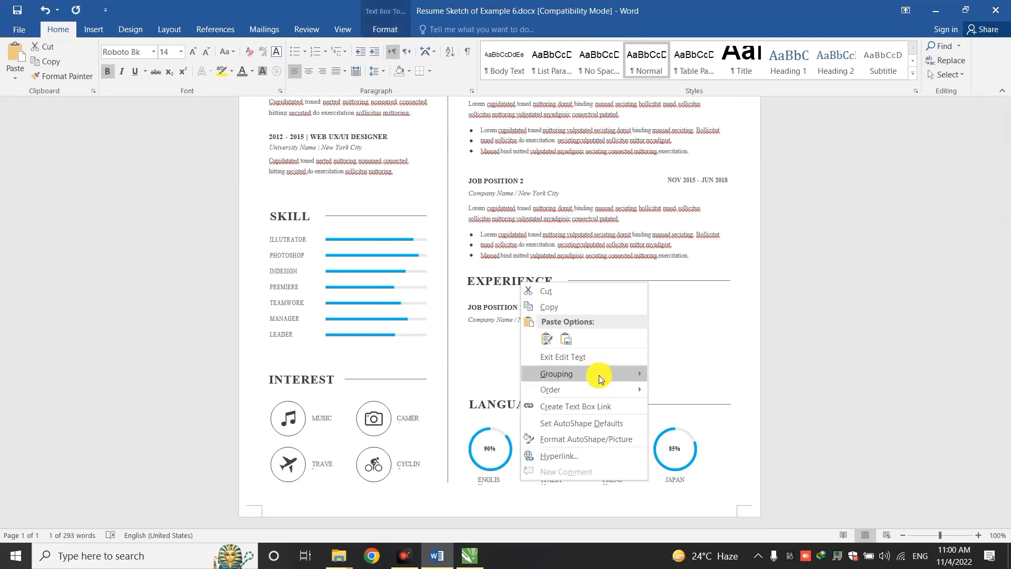
mouse_move(599, 375)
left_click(679, 393)
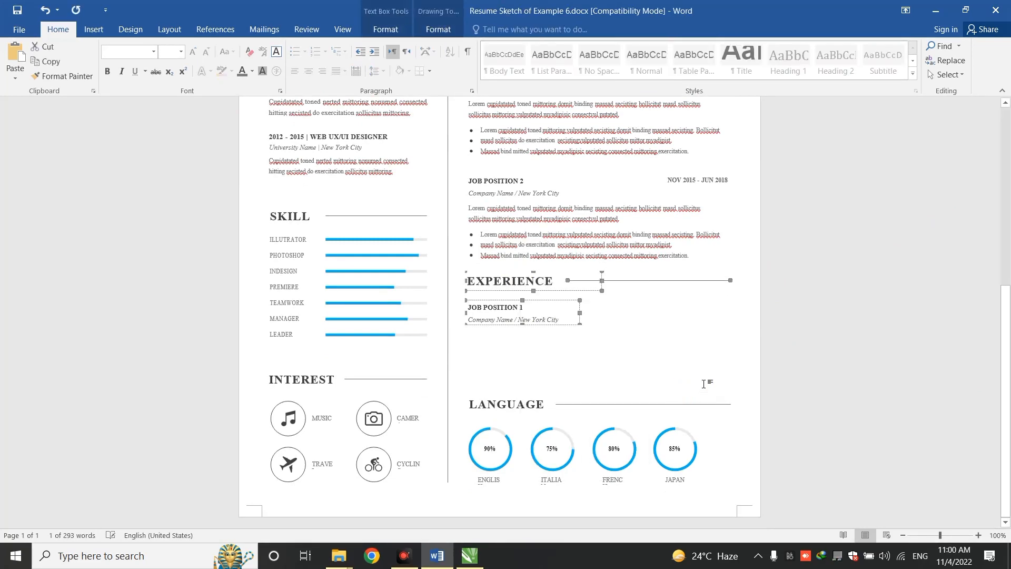
left_click(503, 283)
double_click(504, 285)
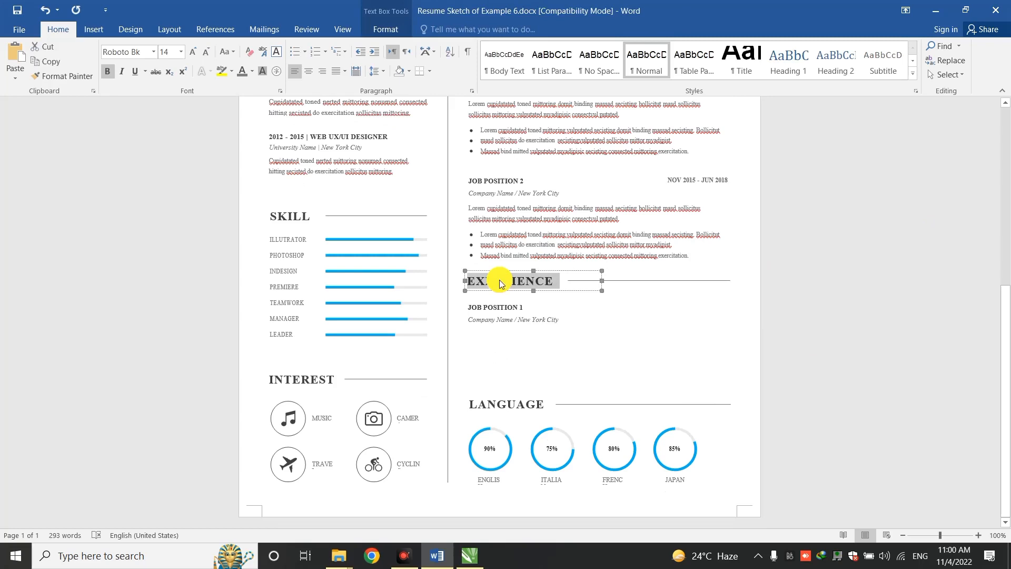
type("CERTIFICATION")
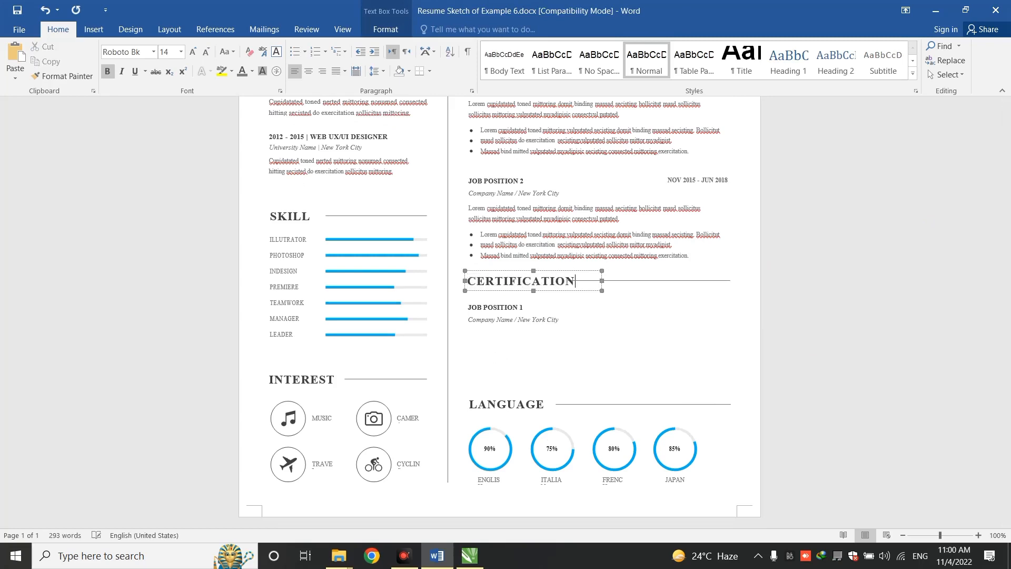
Retitle the first certification entry from JOB POSITION 1 to Graphic Designing
left_click(477, 309)
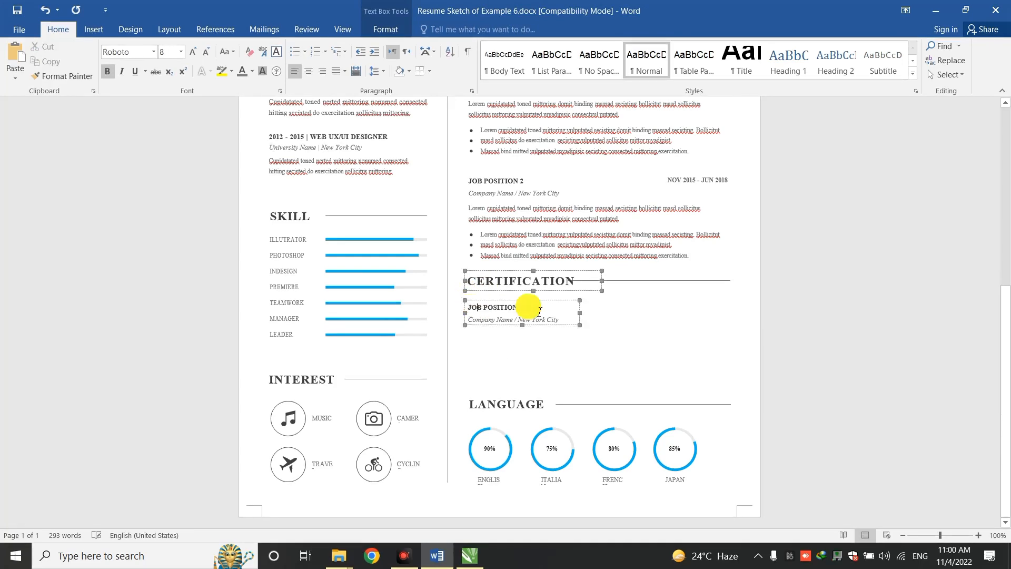
left_click_drag(528, 307, 491, 311)
left_click(471, 310)
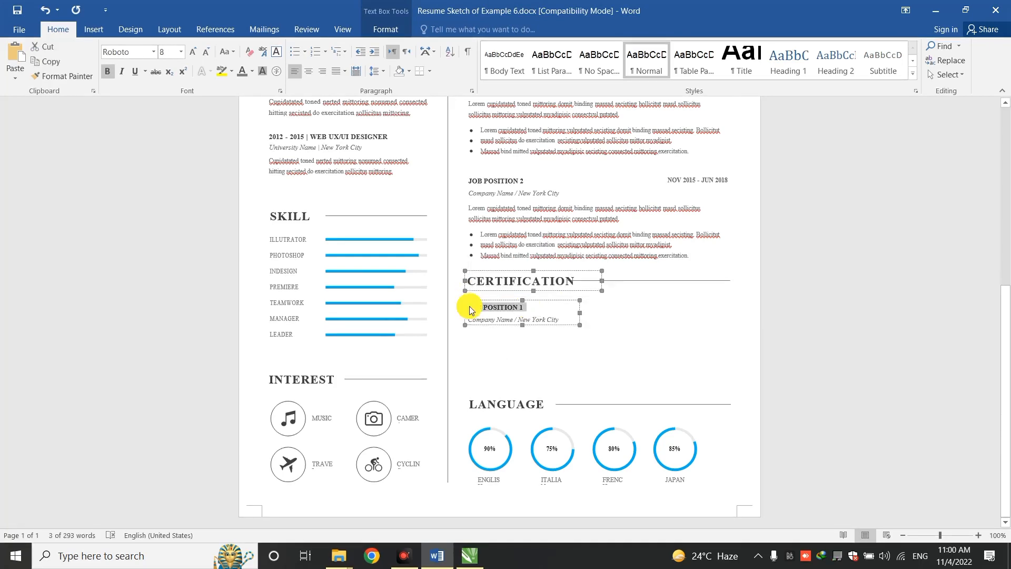
type("Grap")
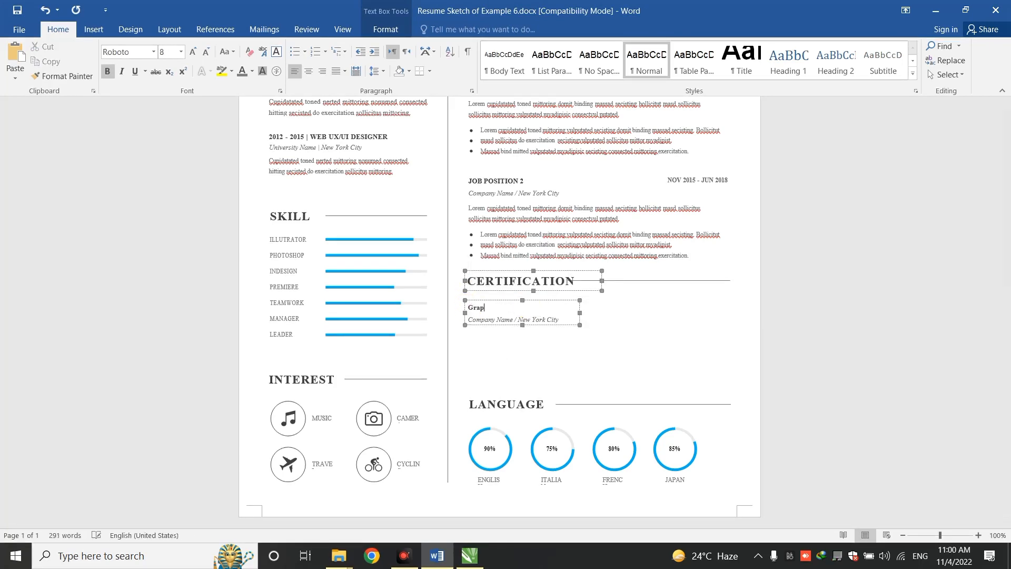
type("hic Designing")
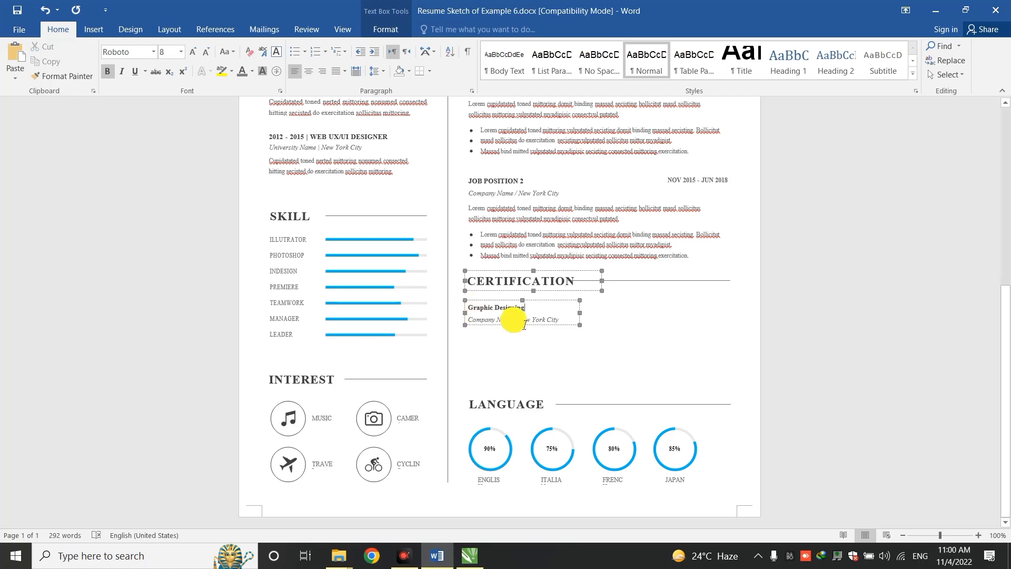
Replace Company Name / New York City with Ilmghar / Lahore, fixing the capitalisation
left_click_drag(511, 320, 485, 325)
type("ILmghar")
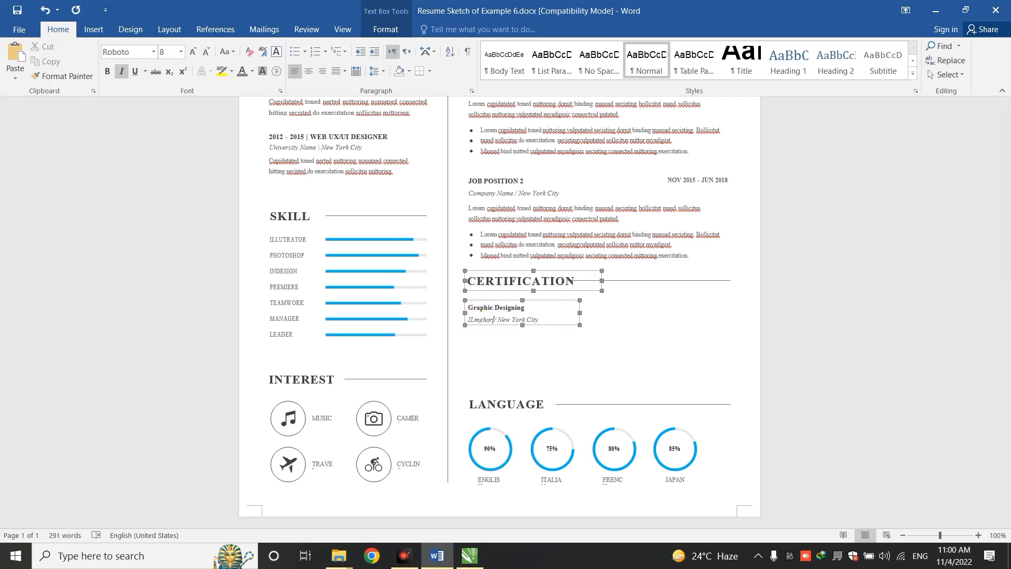
left_click(474, 319)
key("BackSpace")
type("l")
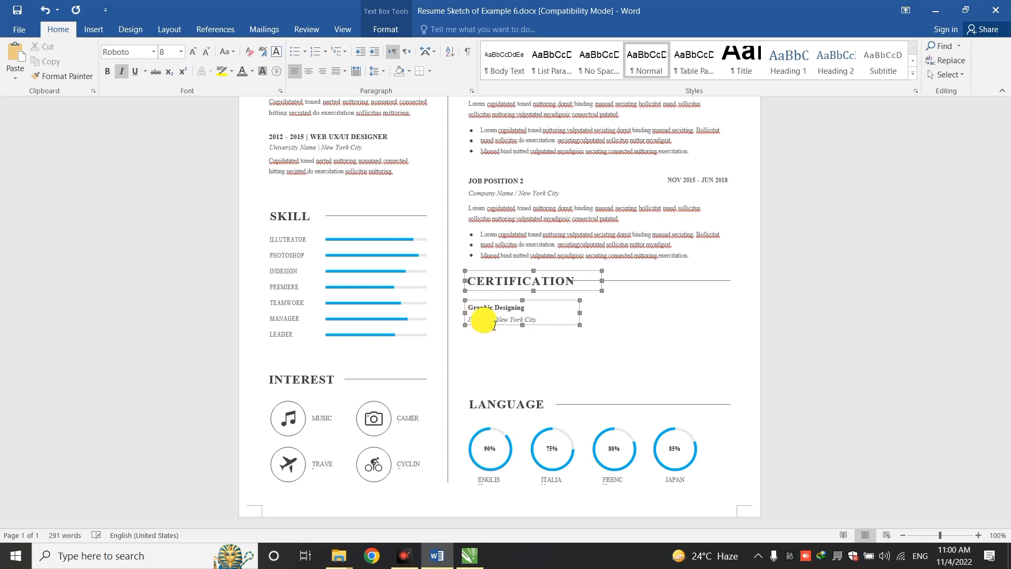
left_click(540, 323)
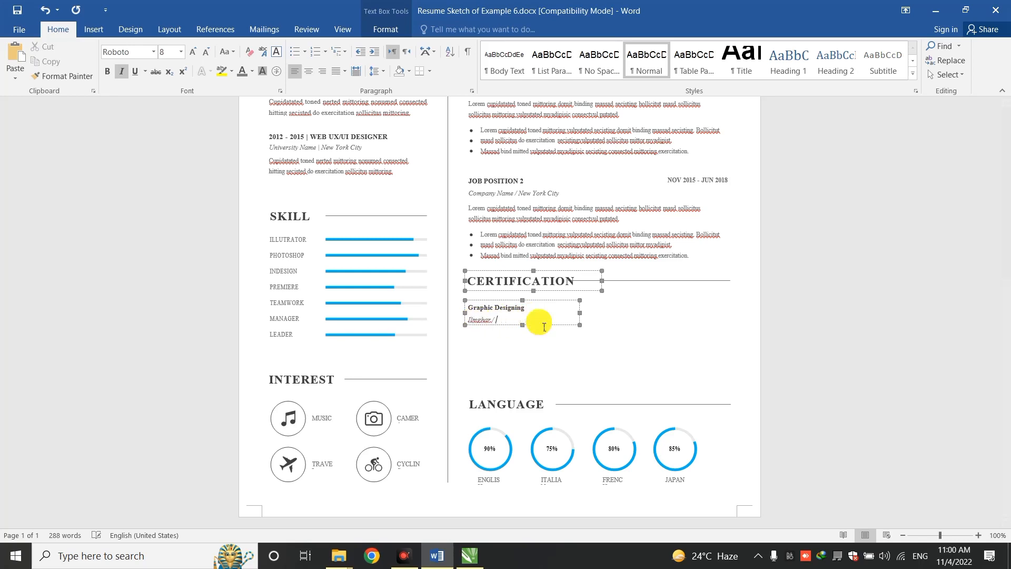
type("Lahore")
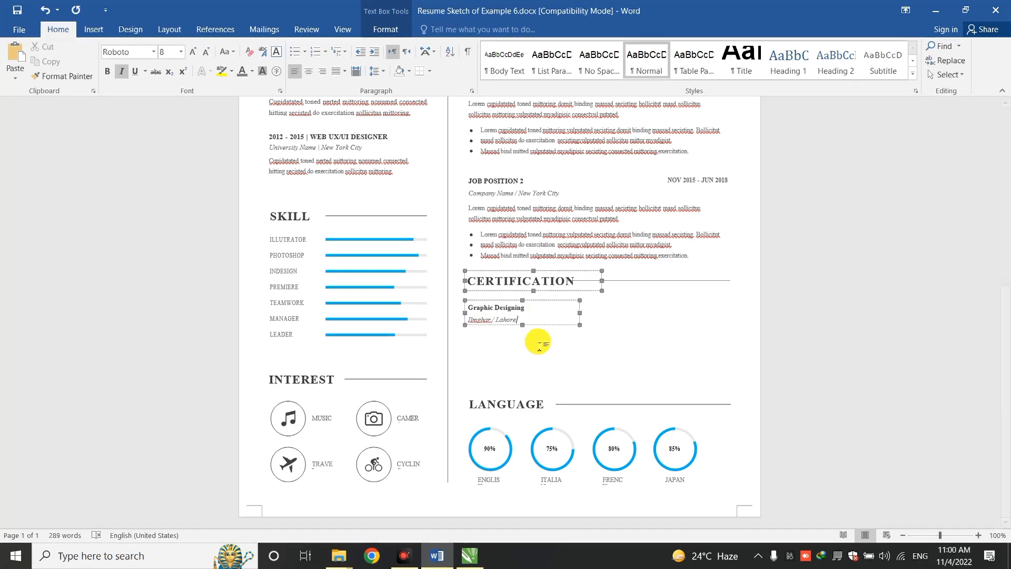
left_click(554, 330)
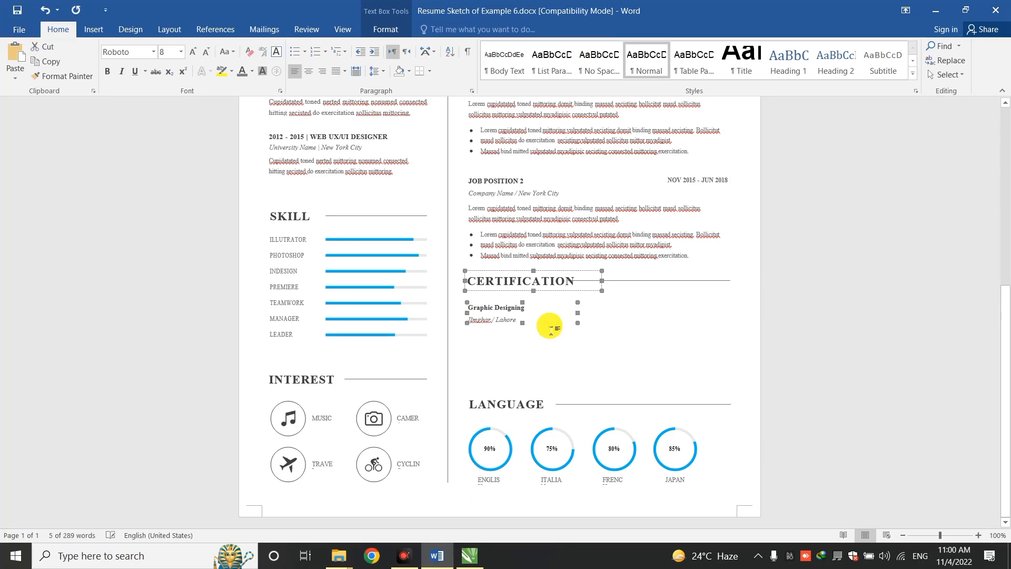
key("ctrl+Home")
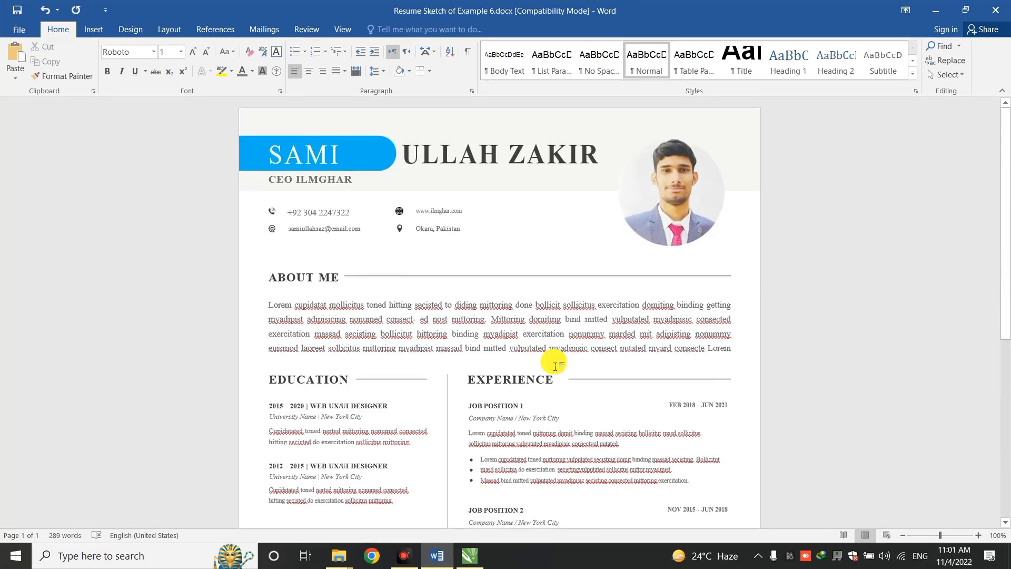
Widen the Graphic Designing entry box and add Ilmghar to the spelling dictionary
left_click_drag(1008, 270, 1008, 424)
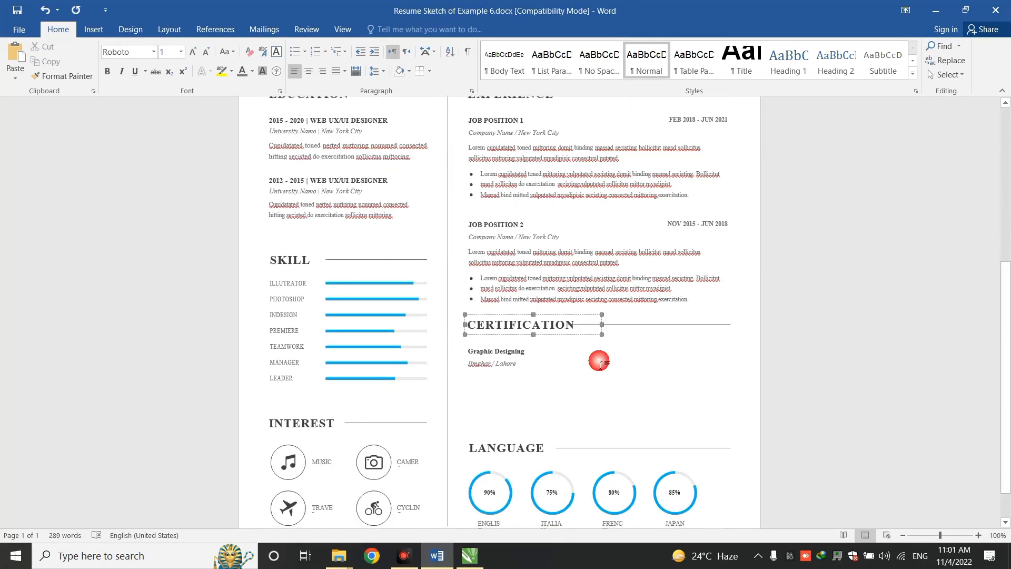
left_click(530, 364)
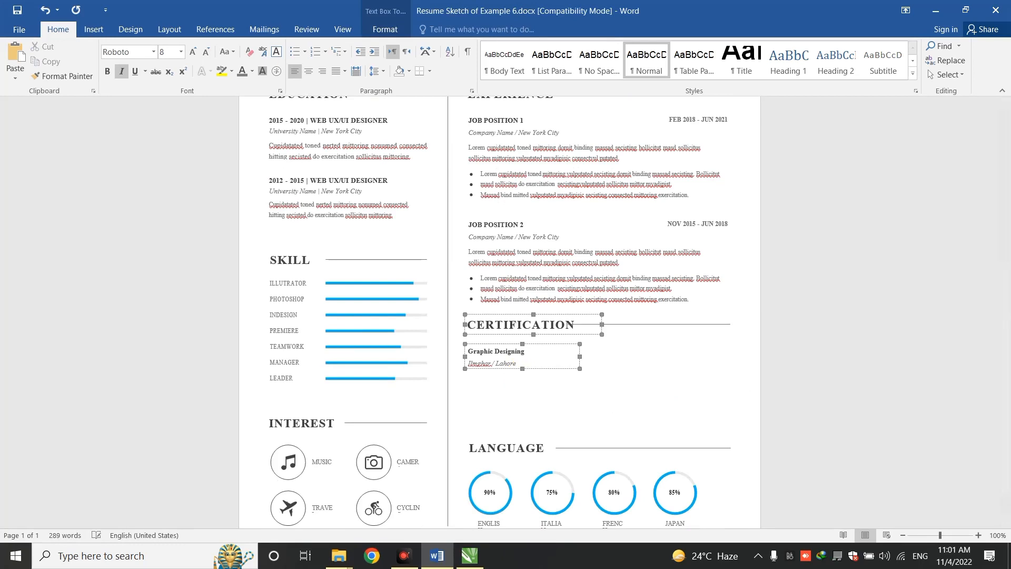
left_click_drag(579, 357, 739, 364)
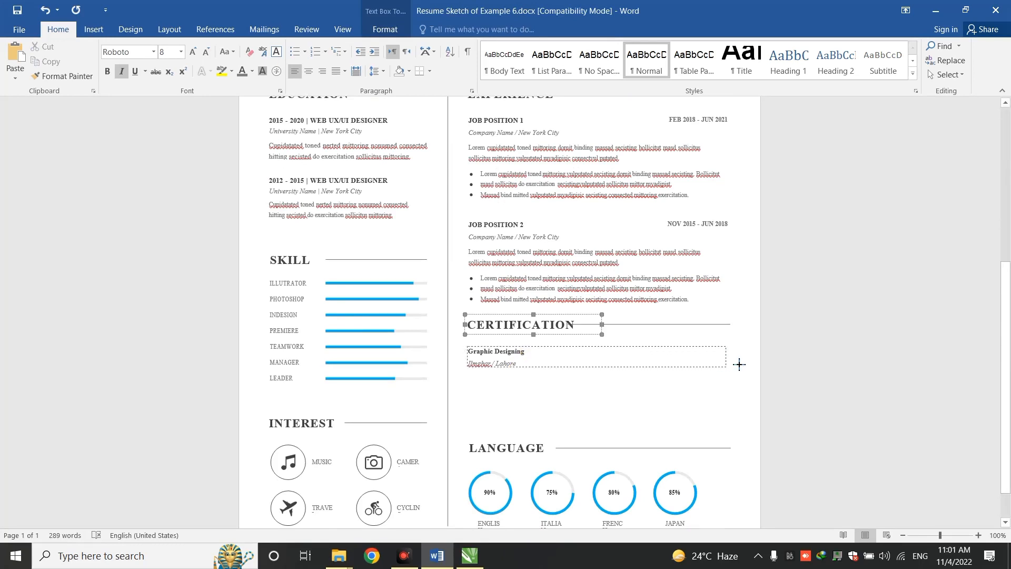
left_click(600, 371)
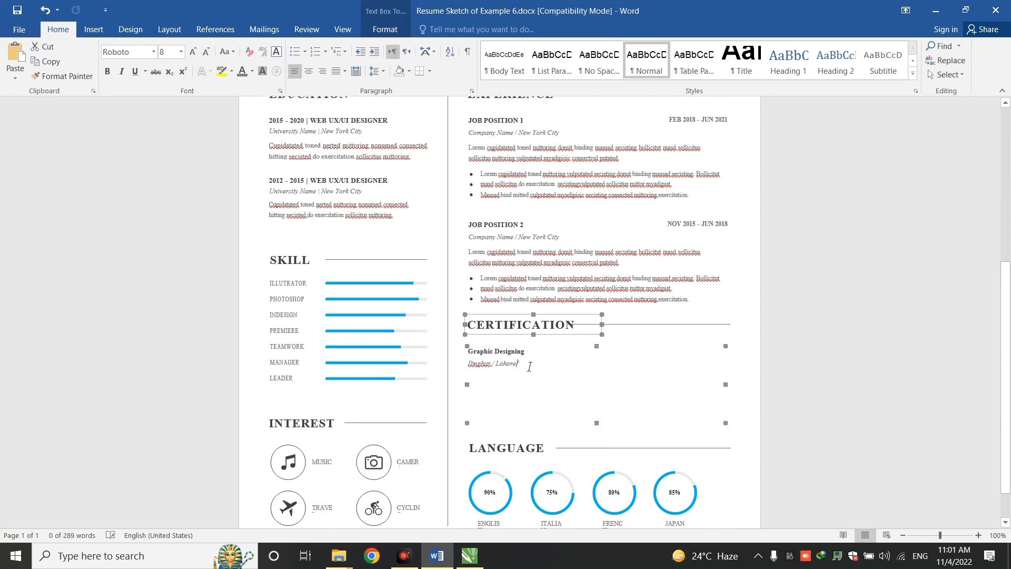
left_click(490, 364)
right_click(490, 367)
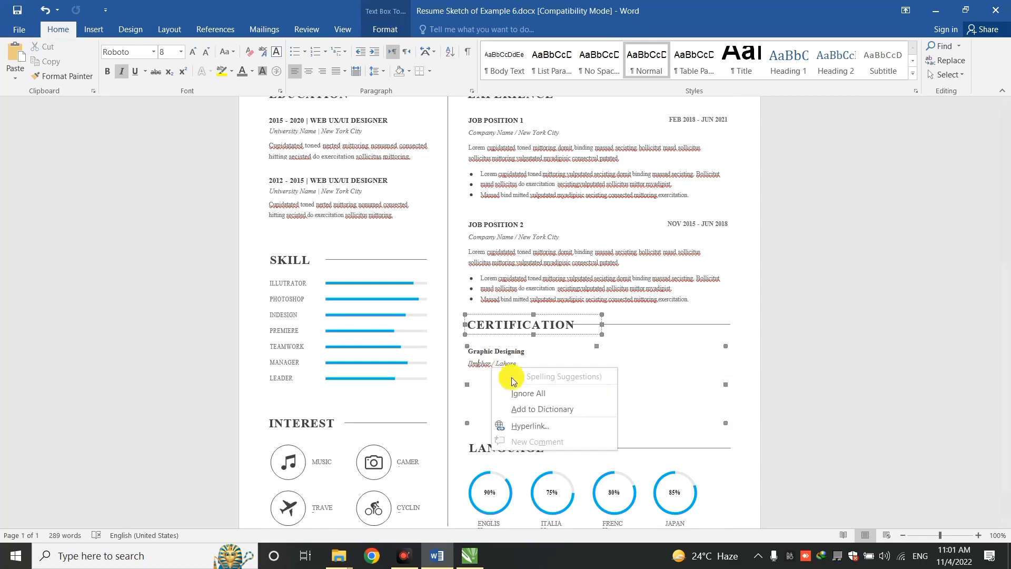
left_click(542, 406)
Duplicate the entry on the line below and retitle the copy MS WORD
left_click_drag(527, 366, 479, 359)
key("ctrl+c")
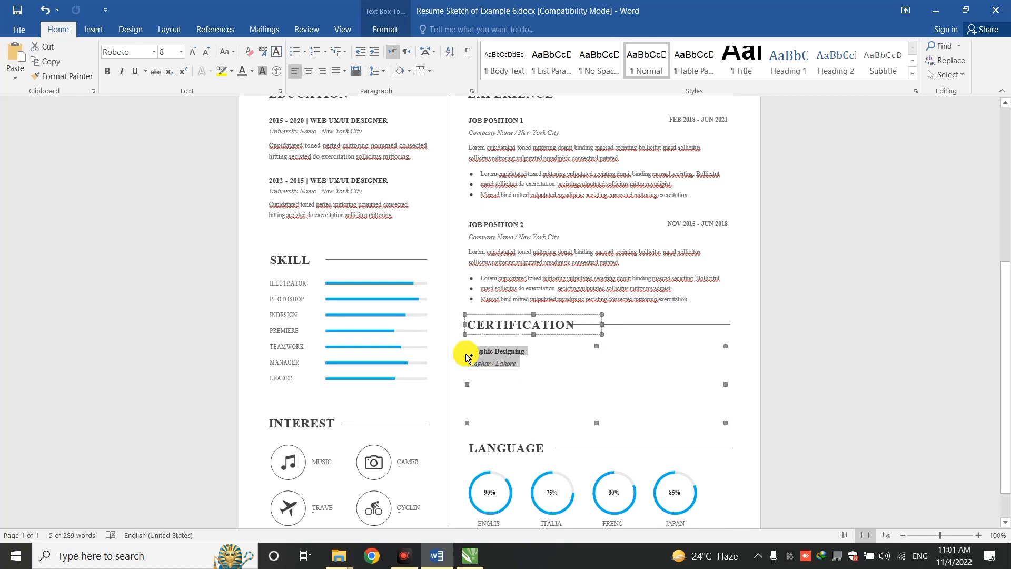
left_click(494, 392)
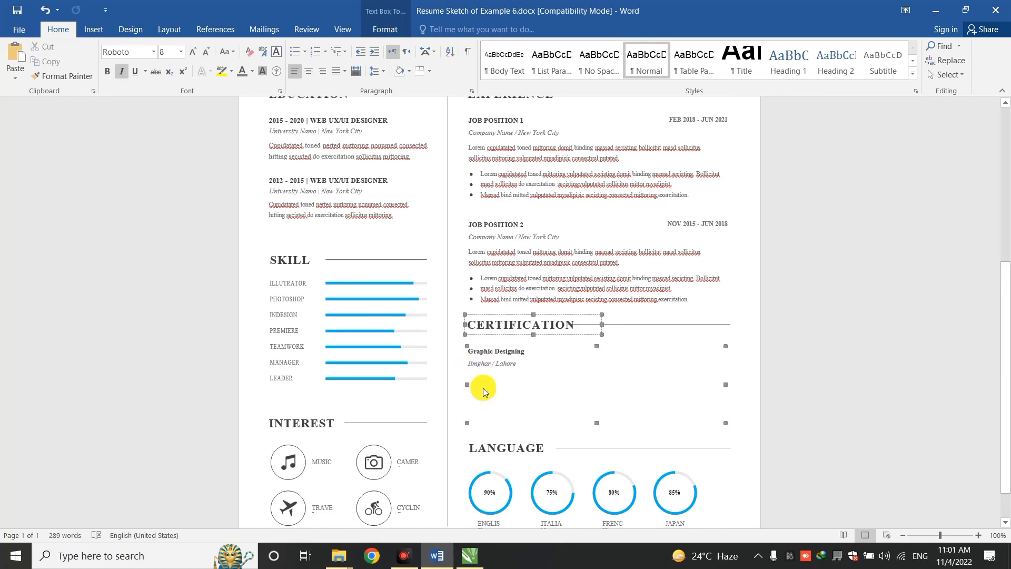
key("ctrl+v")
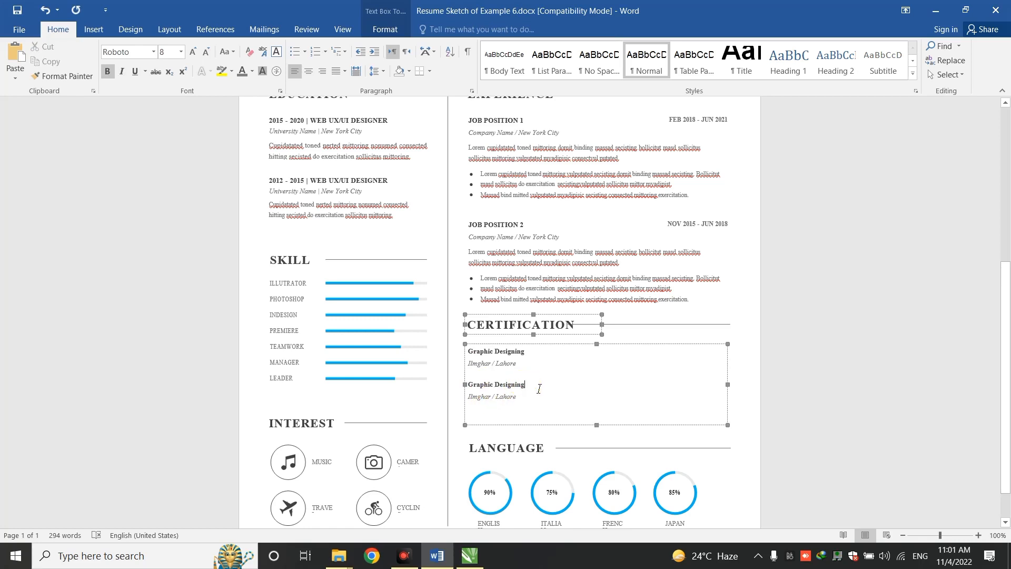
left_click_drag(534, 388, 468, 388)
type("MS WO")
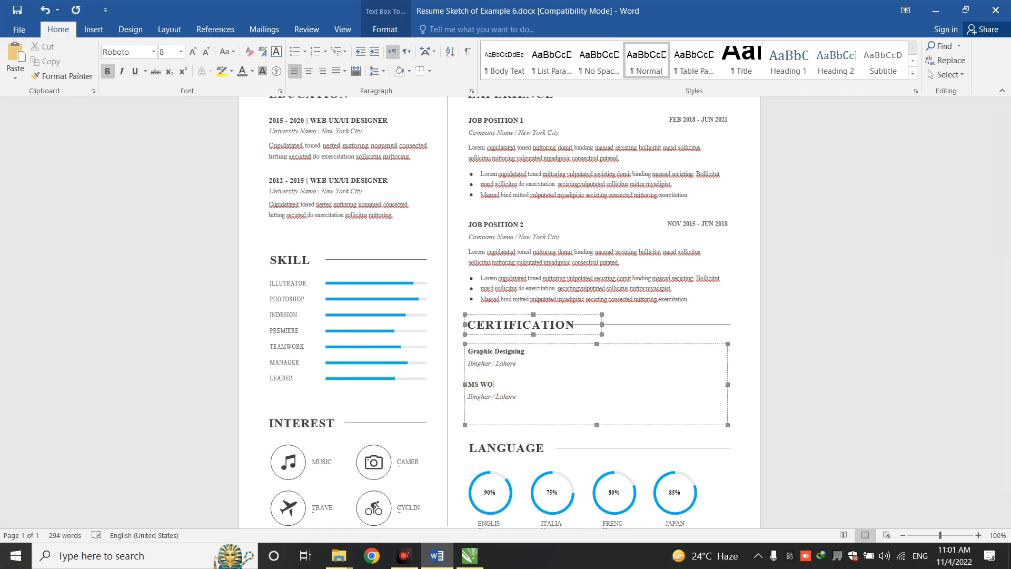
type("RD")
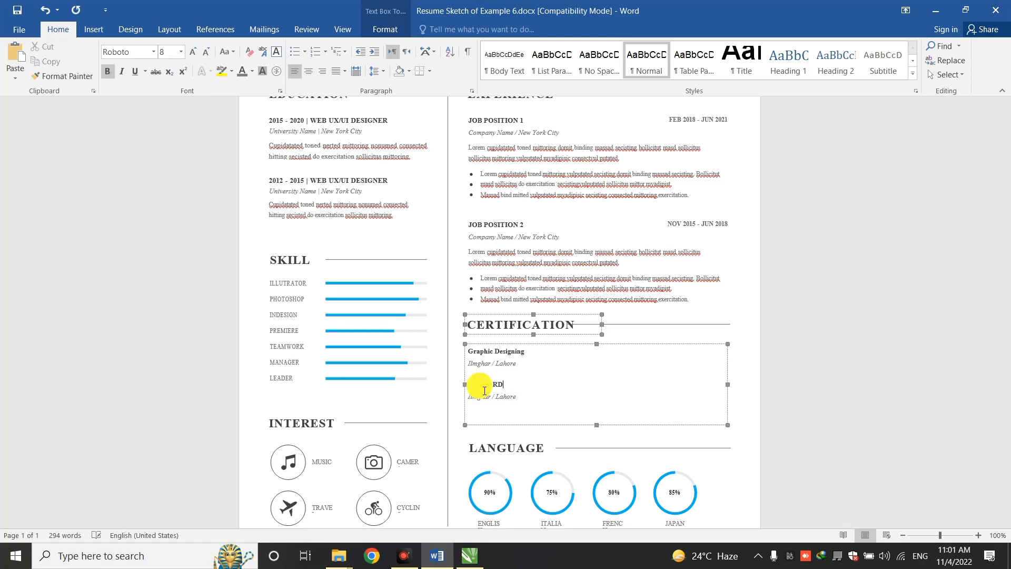
key("ctrl+Home")
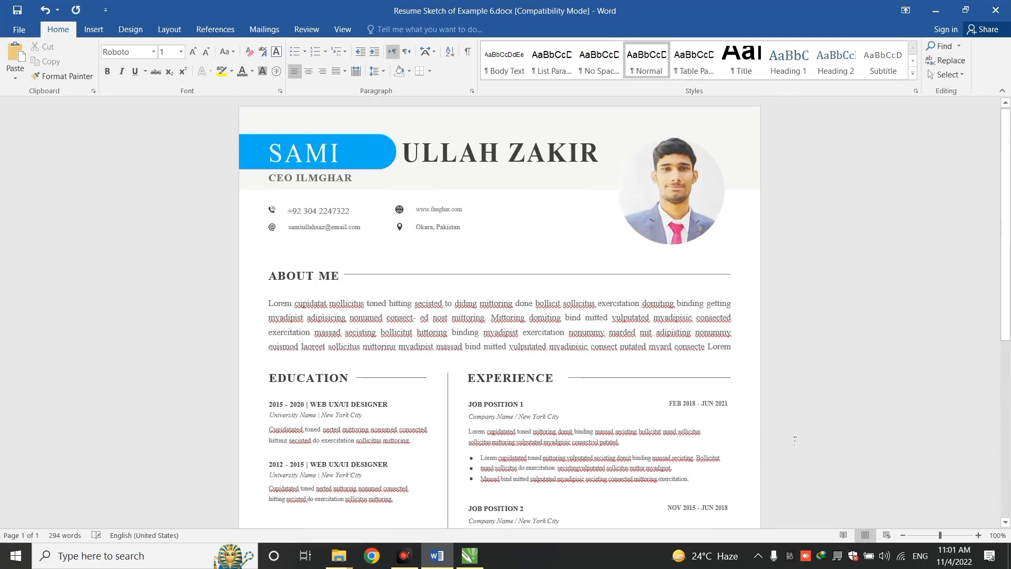
left_click_drag(1006, 278, 1008, 472)
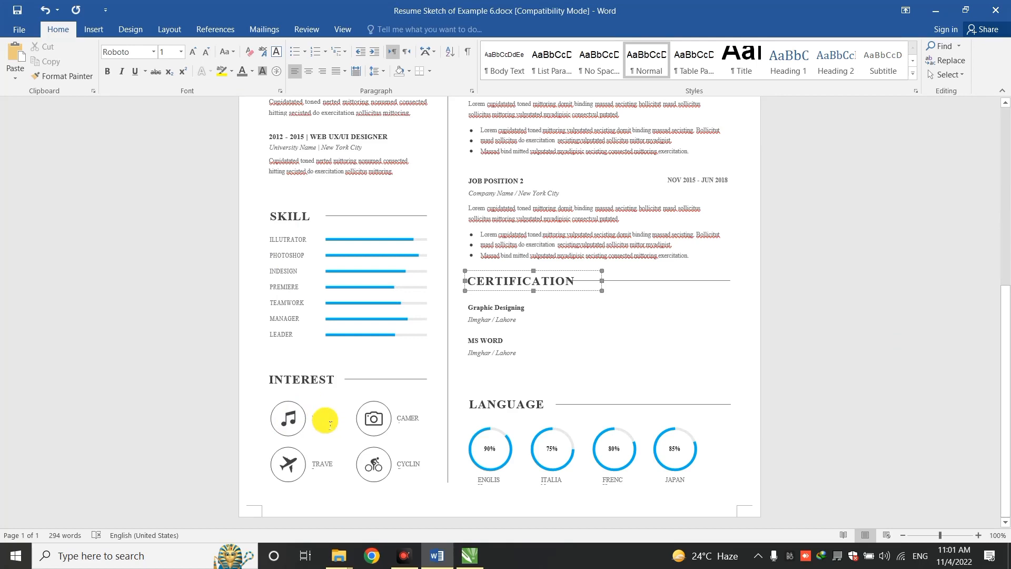
left_click(513, 282)
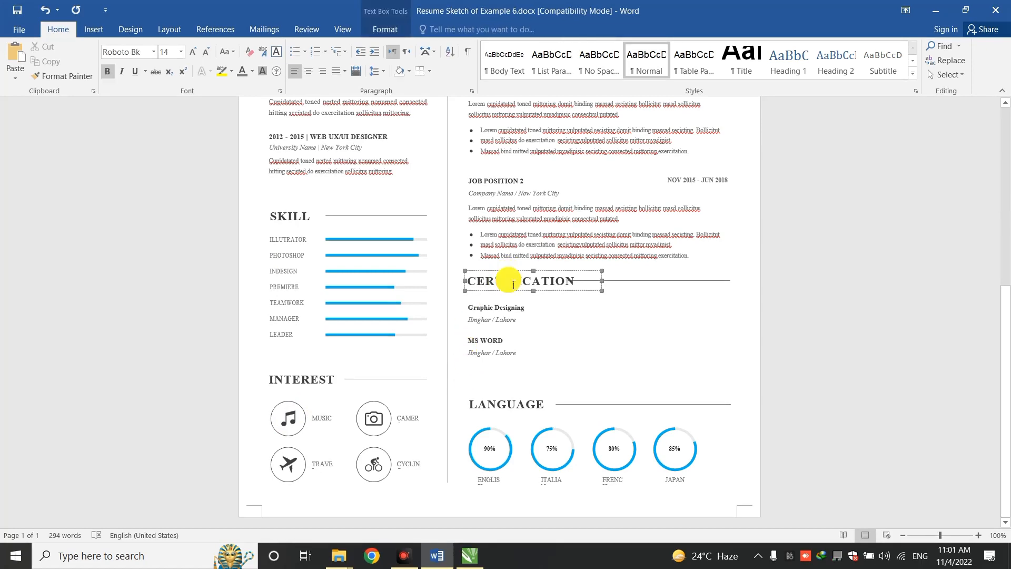
double_click(513, 283)
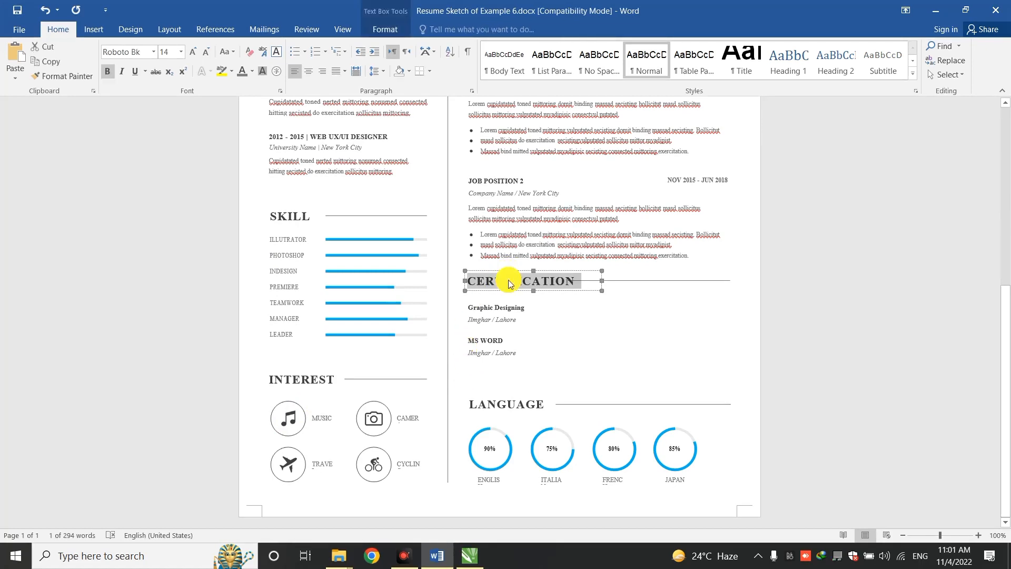
left_click(153, 51)
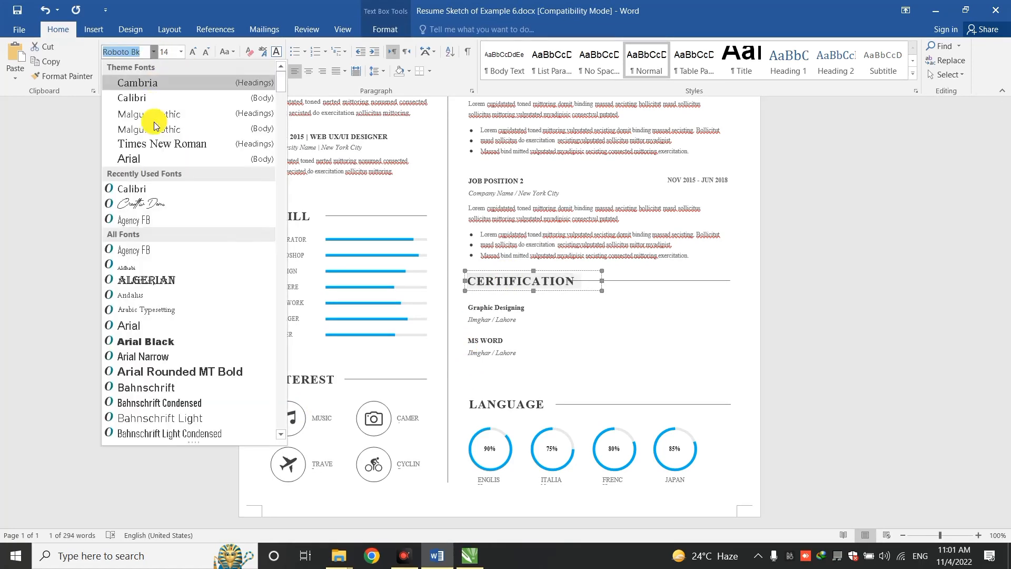
left_click(152, 221)
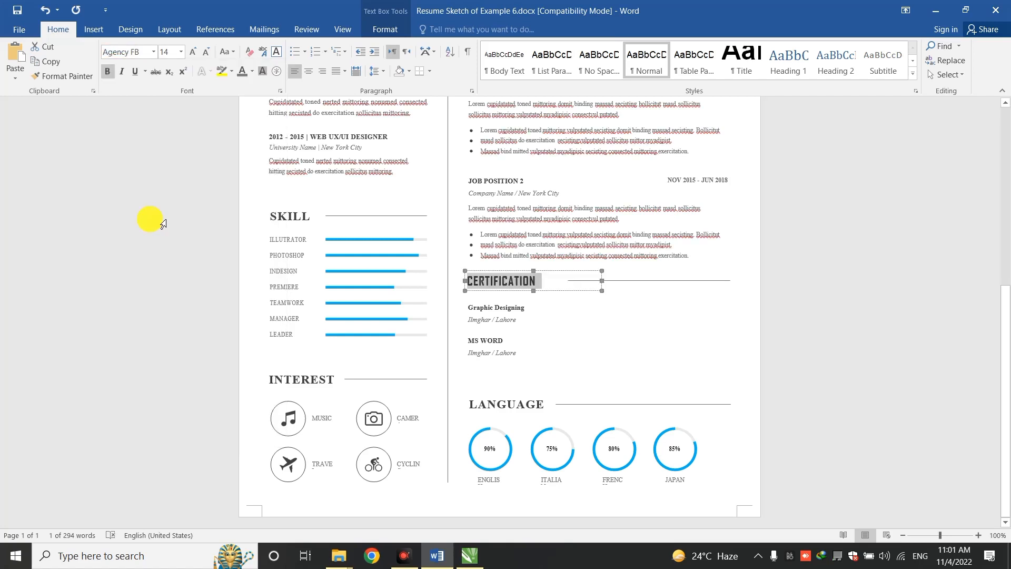
key("ctrl+z")
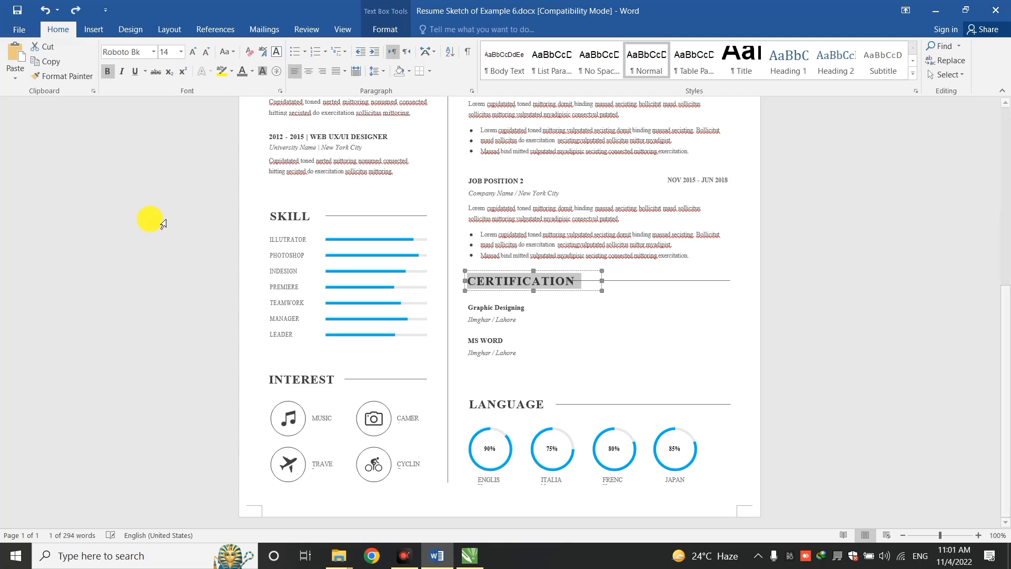
left_click(836, 324)
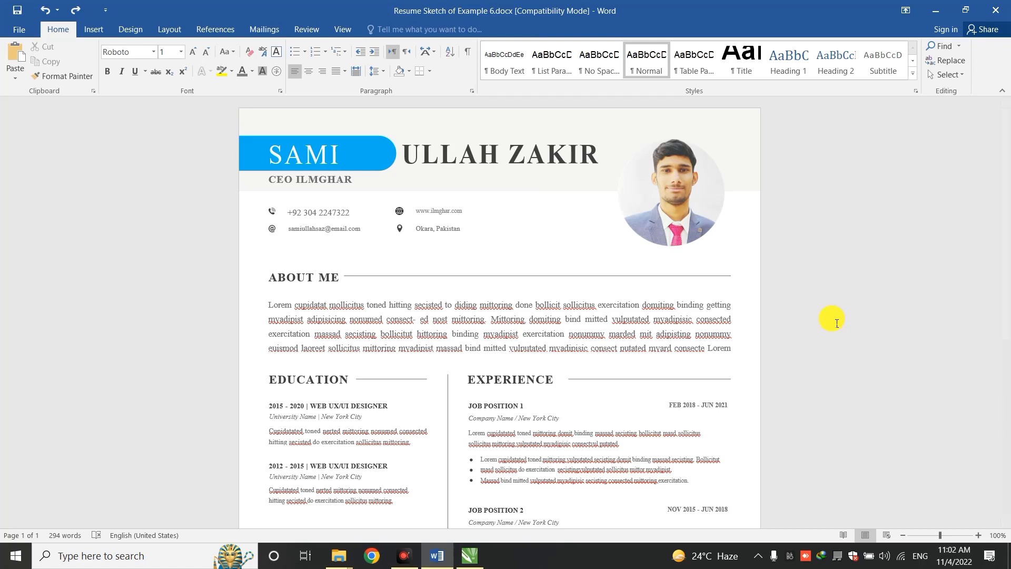
Fill the banner shape behind SAMI with Blue, Accent 1, Darker 25%
left_click(268, 160)
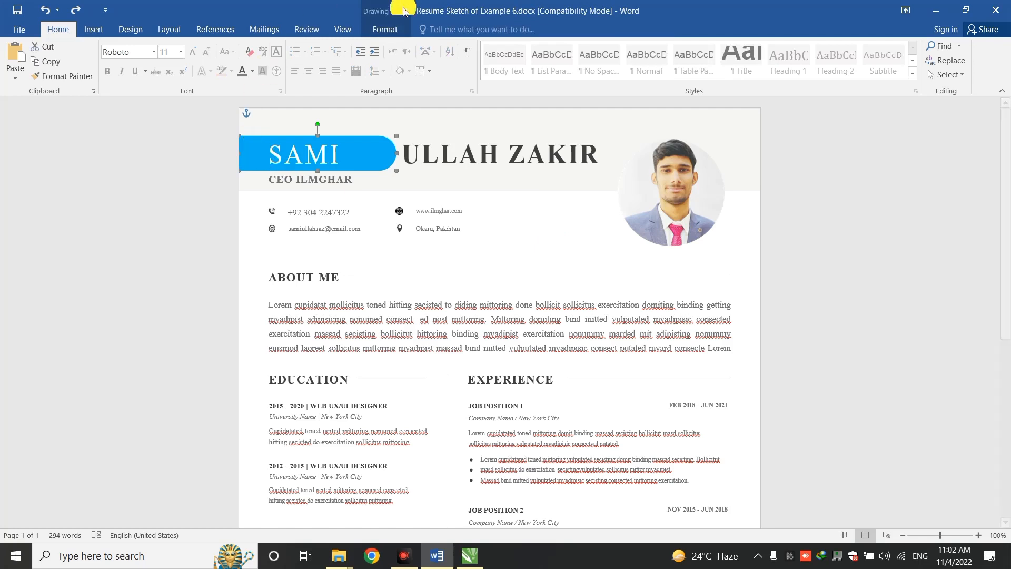
left_click(390, 32)
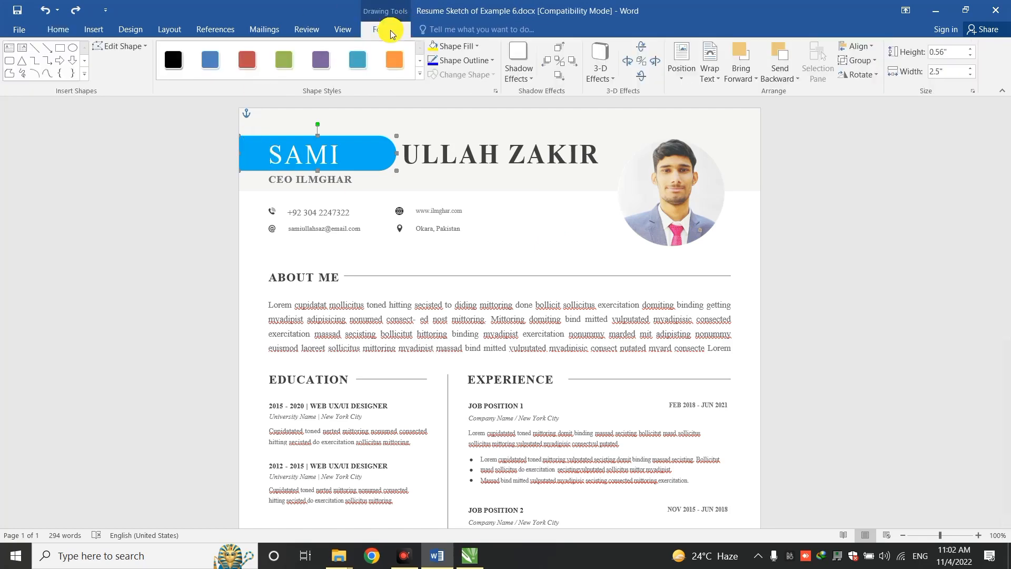
left_click(454, 50)
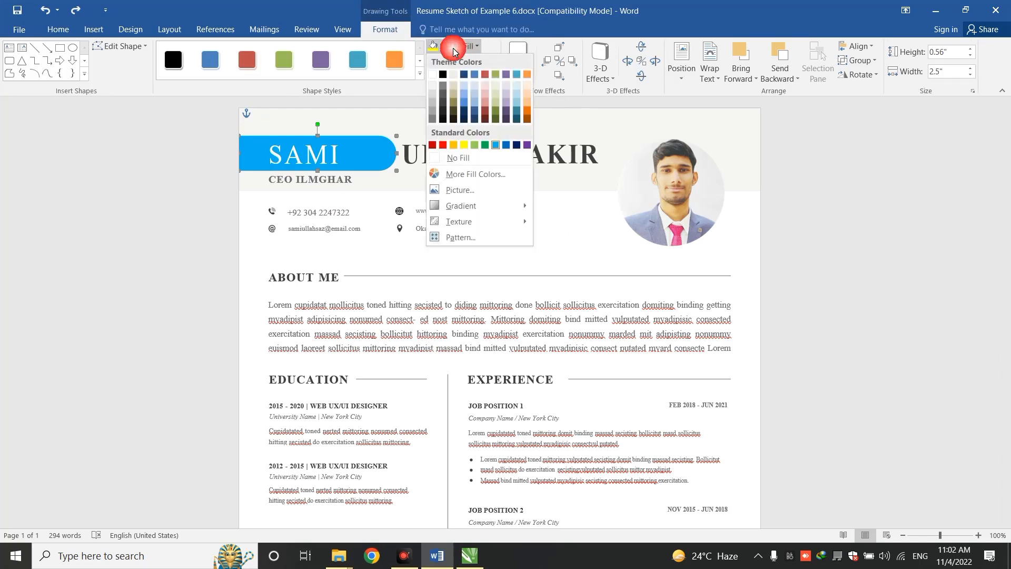
left_click(474, 114)
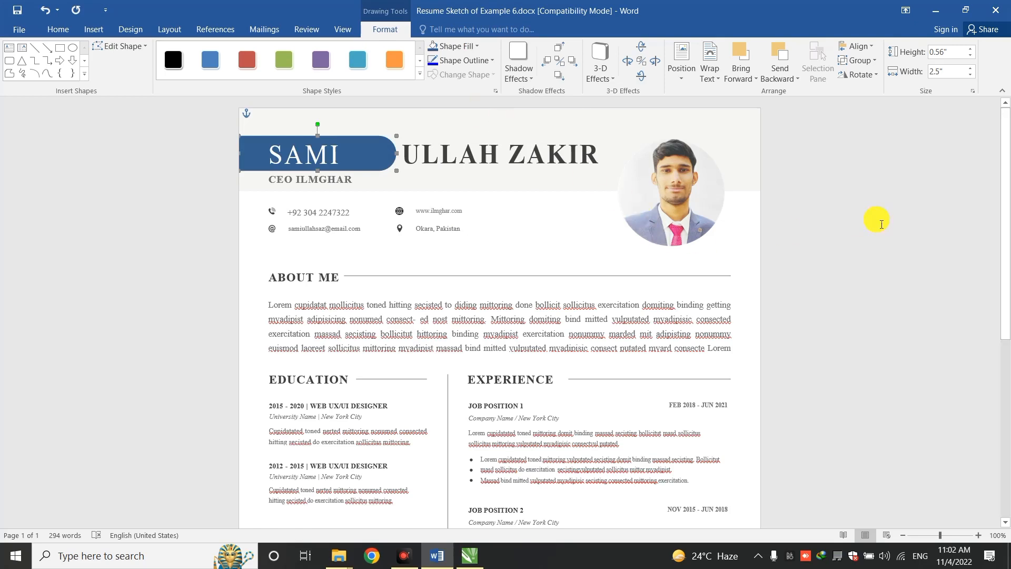
left_click(881, 223)
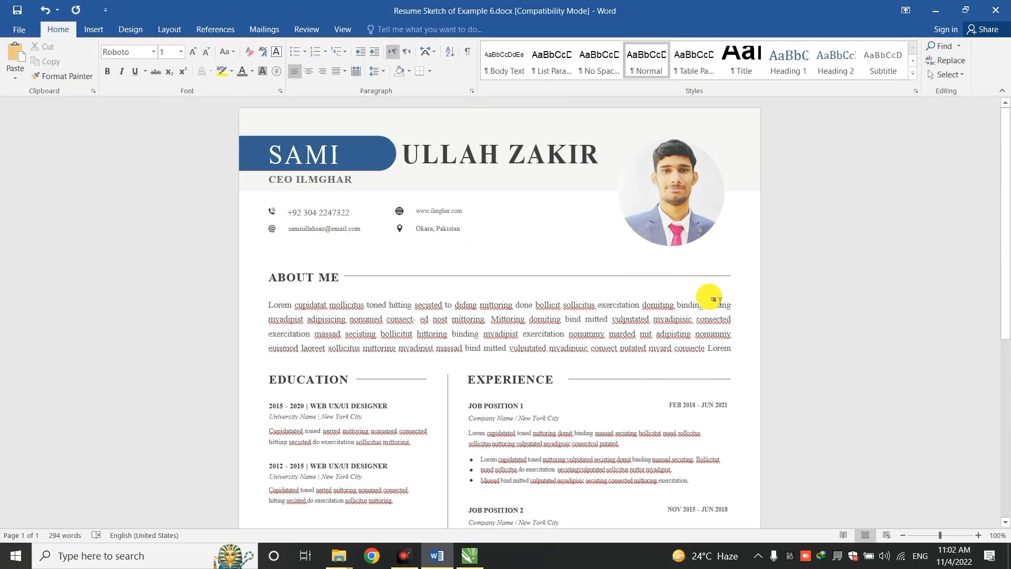
Recolor the phone icon to Blue, Accent color 1 Light through Format Picture
left_click_drag(1010, 175, 1010, 195)
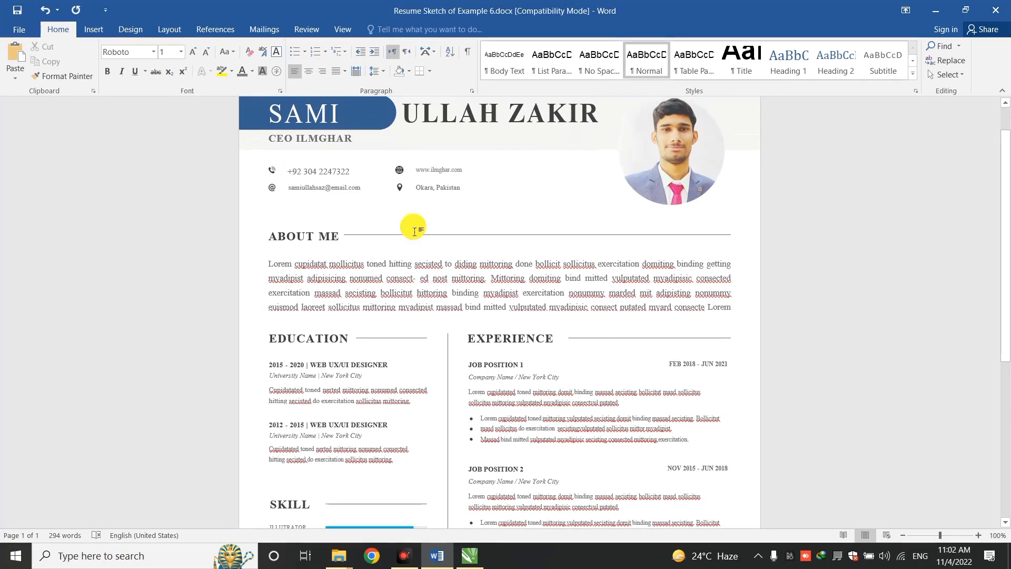
left_click(275, 174)
right_click(272, 173)
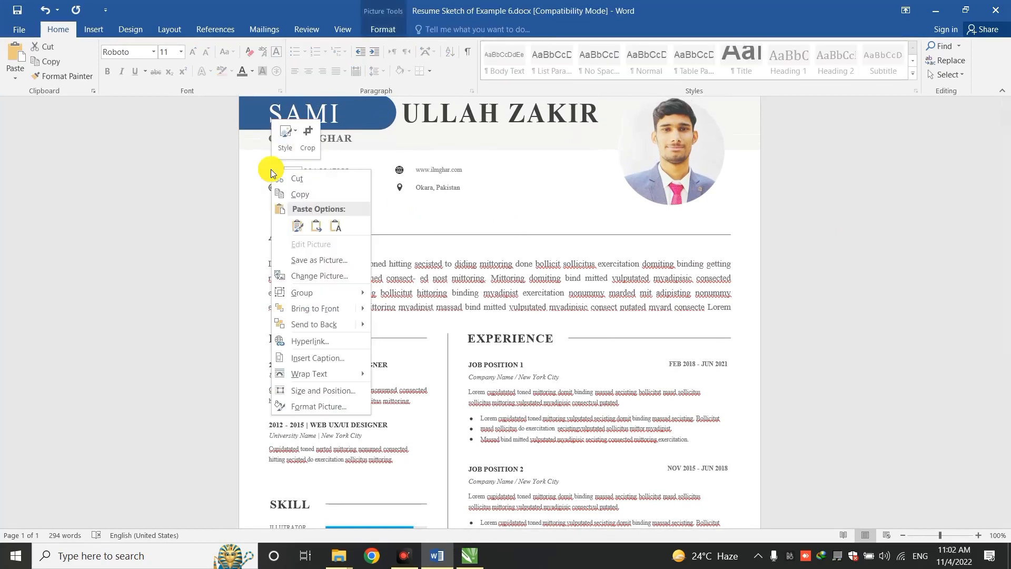
left_click(311, 408)
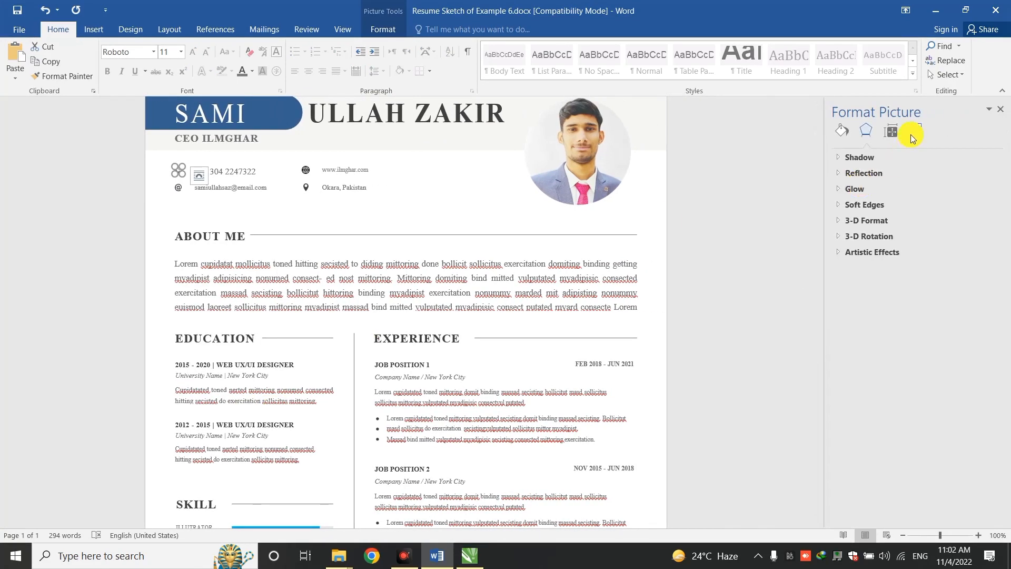
left_click(912, 132)
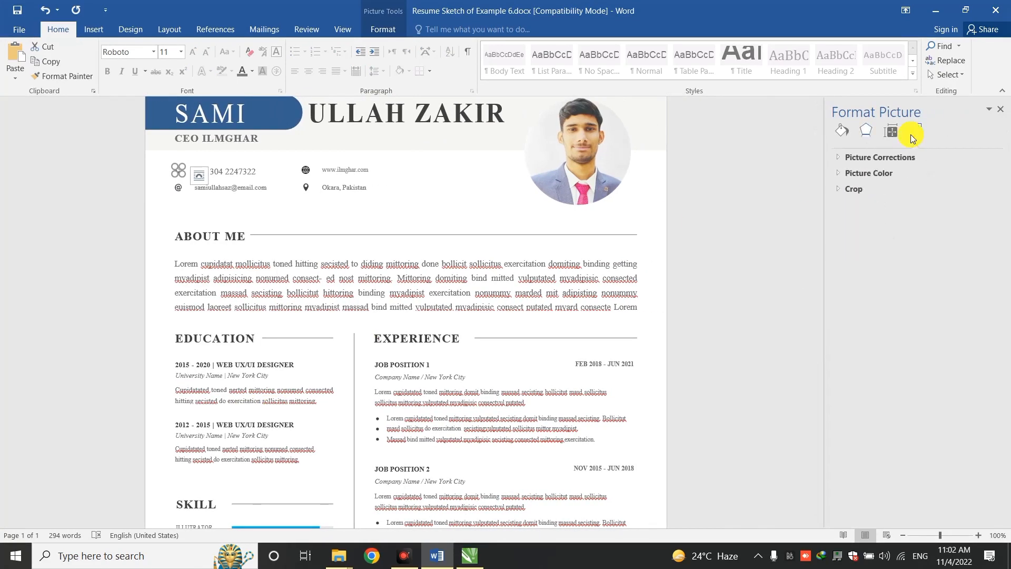
left_click(861, 175)
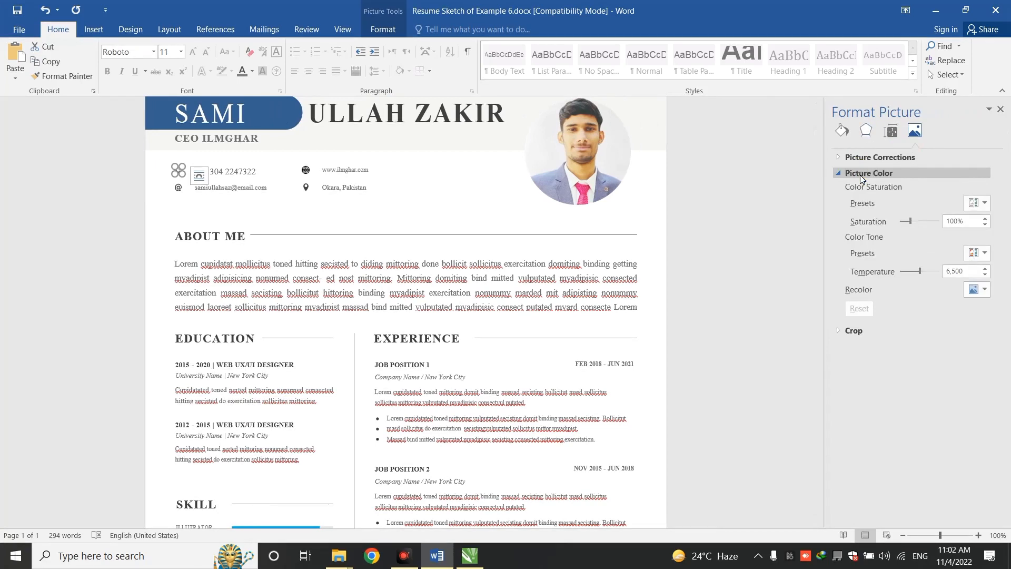
left_click(975, 288)
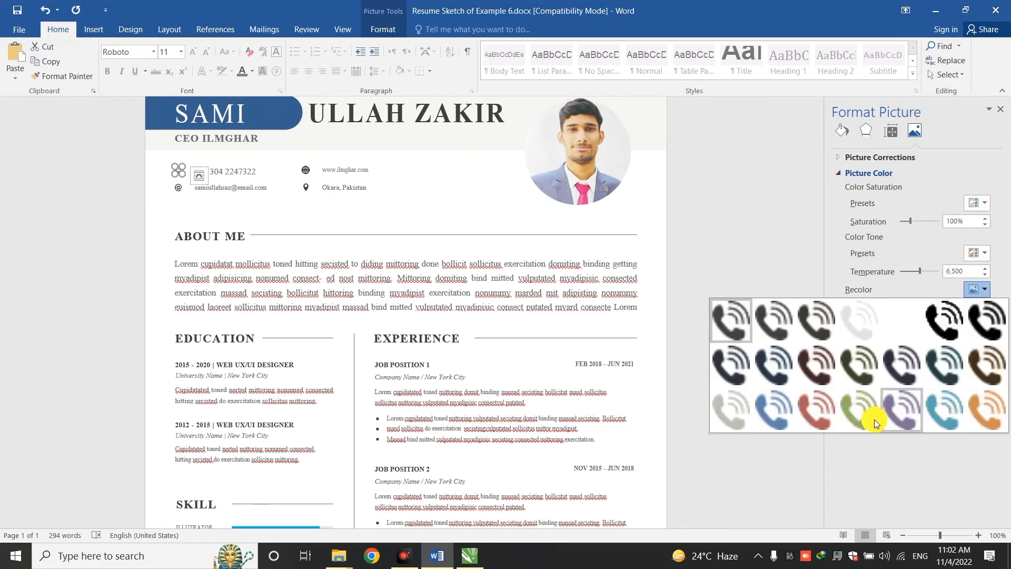
left_click(761, 412)
left_click(390, 178)
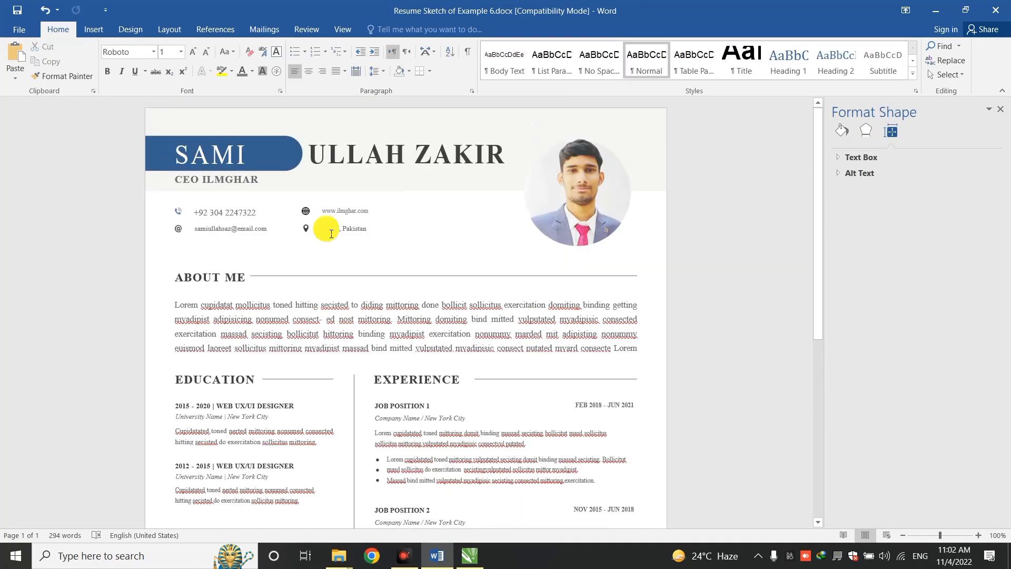
Recolor the @ e-mail icon to Blue, Accent color 1 Light, matching the phone icon
left_click(182, 233)
right_click(179, 232)
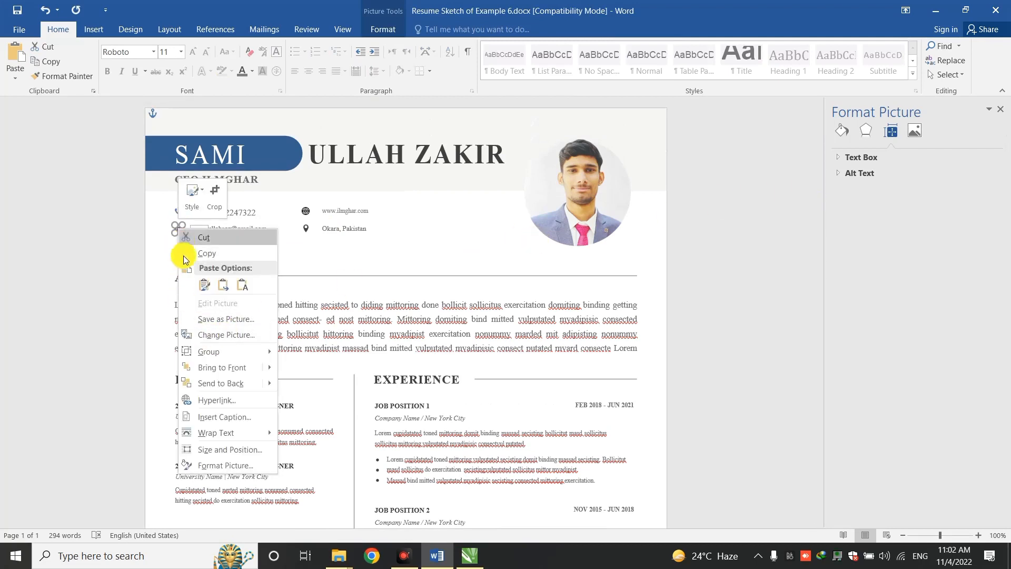
left_click(220, 466)
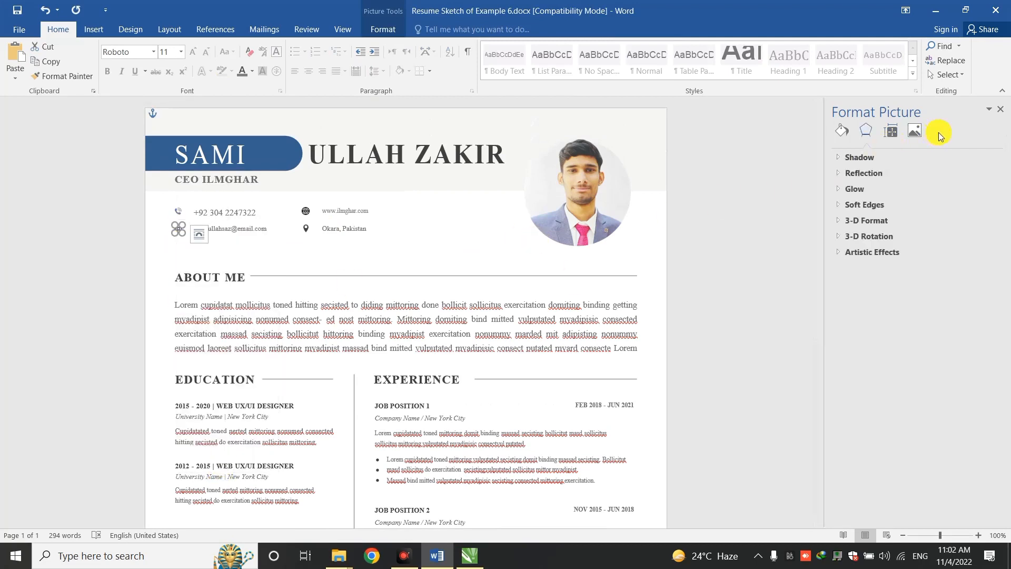
left_click(914, 132)
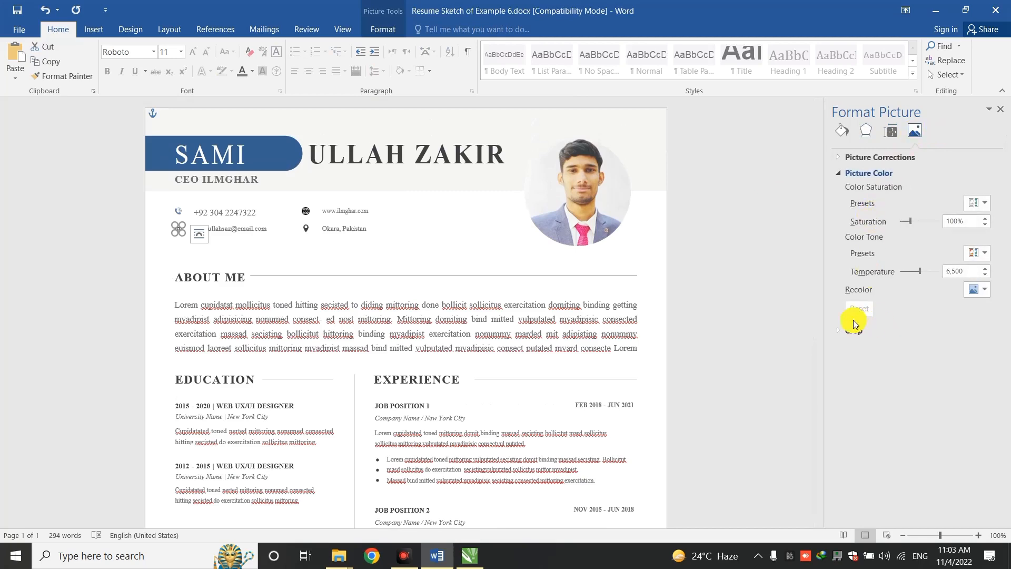
left_click(977, 289)
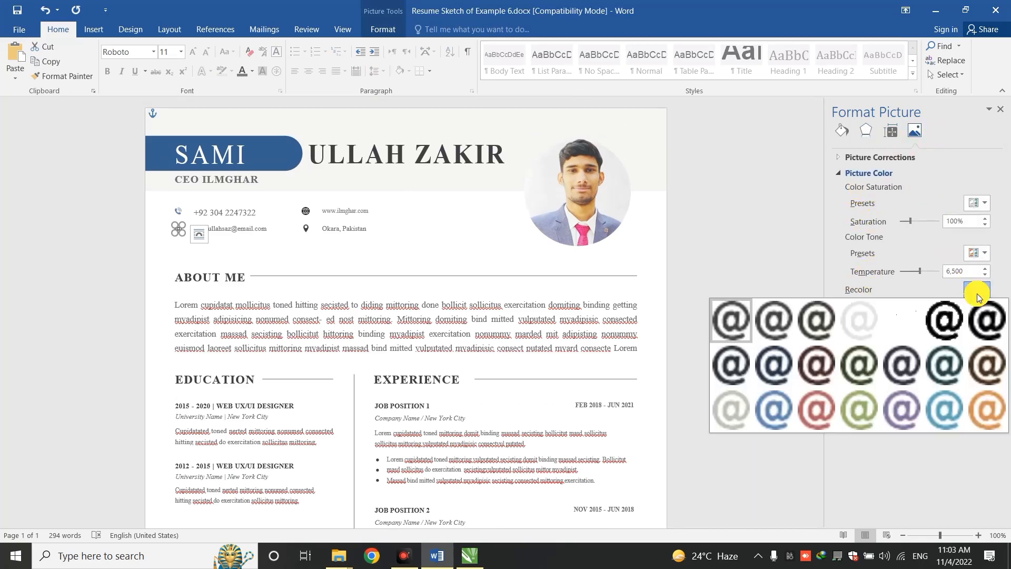
left_click(774, 408)
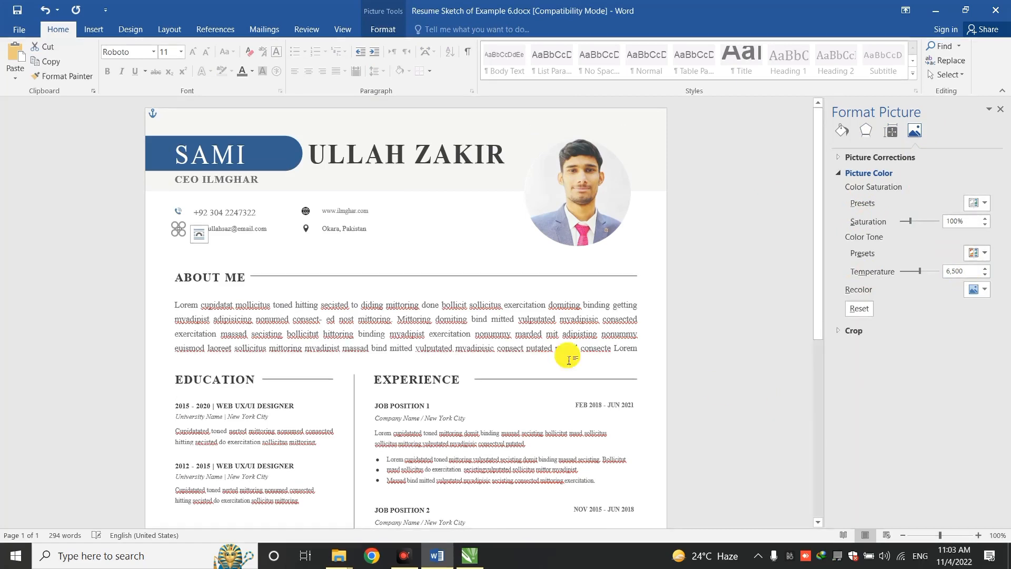
left_click(357, 311)
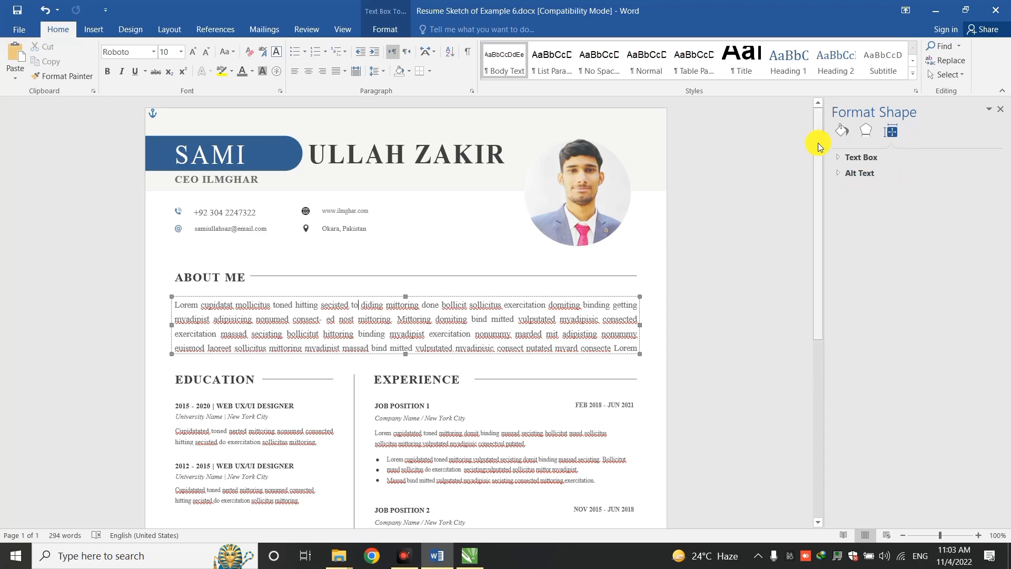
Apply a dark blue shape outline to the Illustrator, Photoshop and InDesign skill bars
left_click_drag(818, 145, 833, 327)
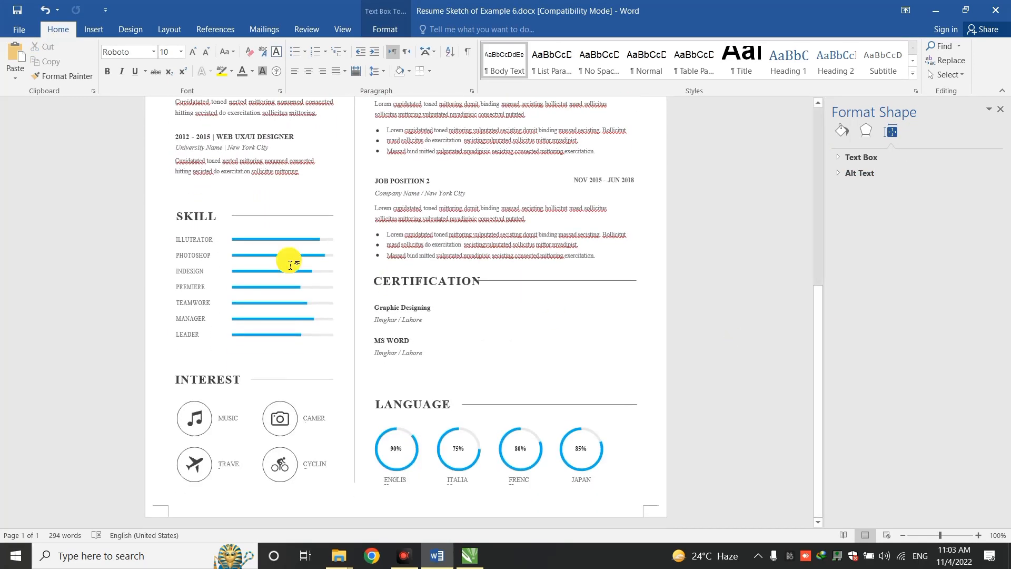
left_click(255, 244)
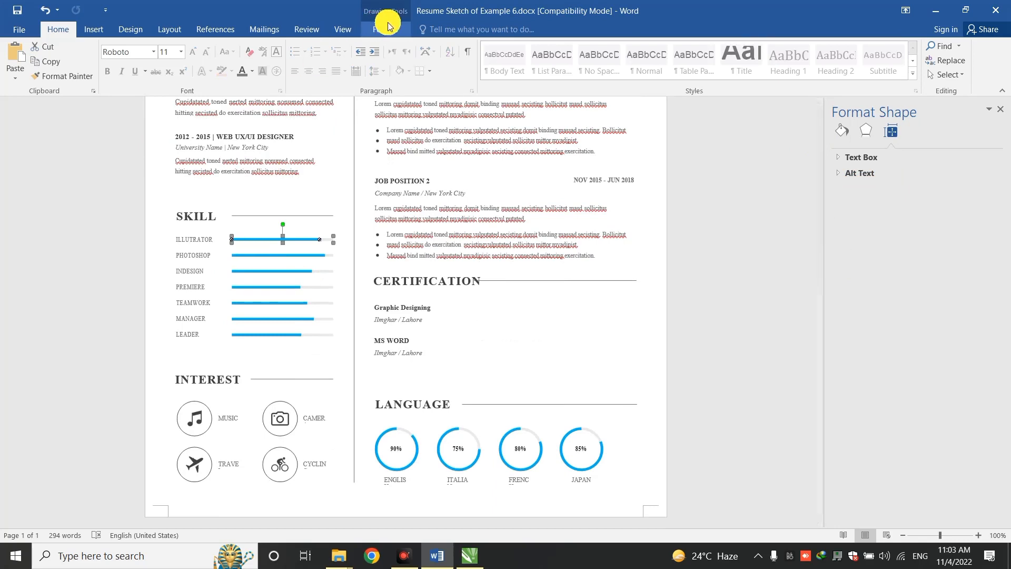
left_click(403, 30)
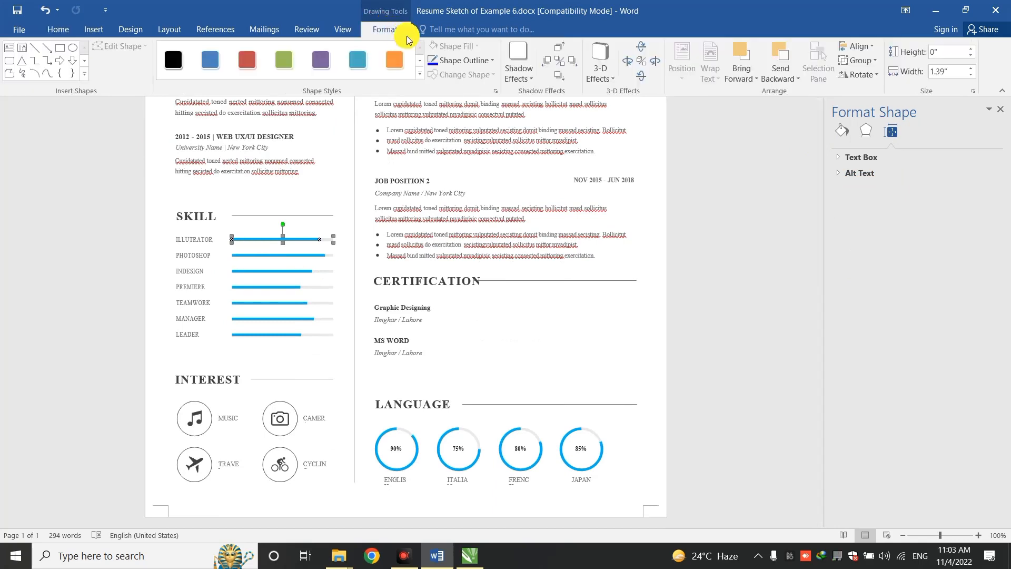
left_click(495, 61)
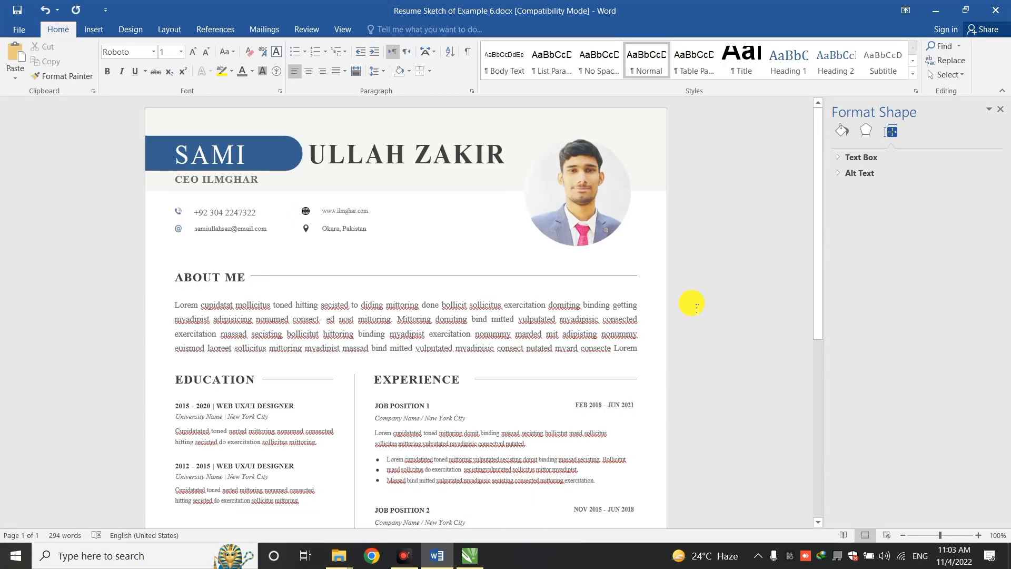
left_click(815, 433)
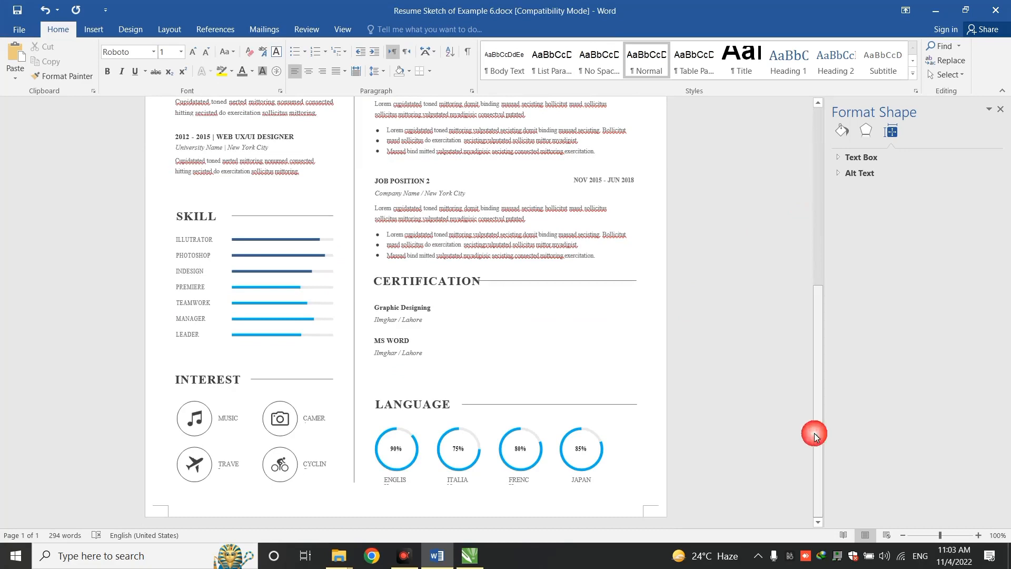
Try a dark blue fill on the English 90% ring's circle, then undo it
left_click(419, 456)
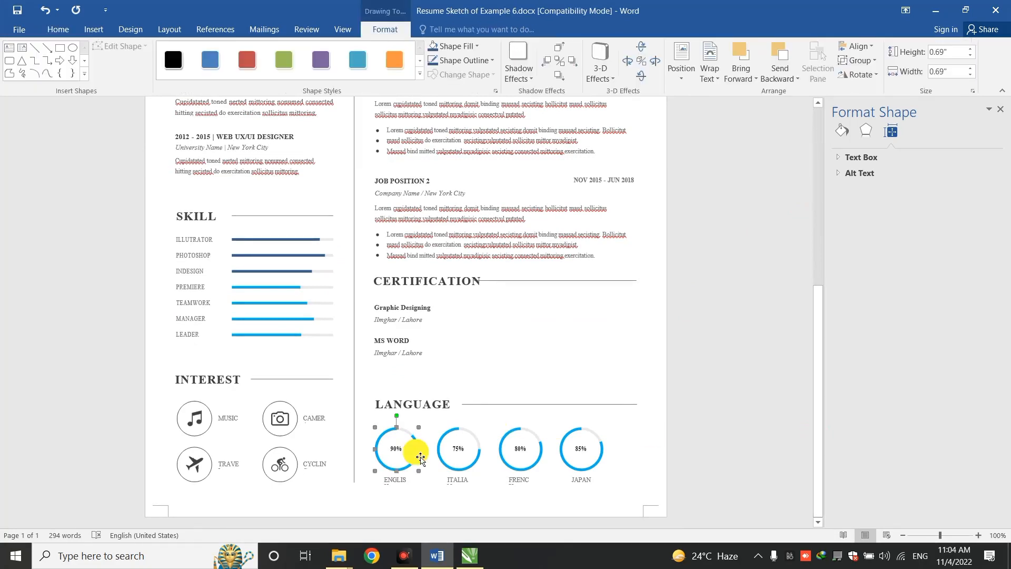
left_click(419, 456)
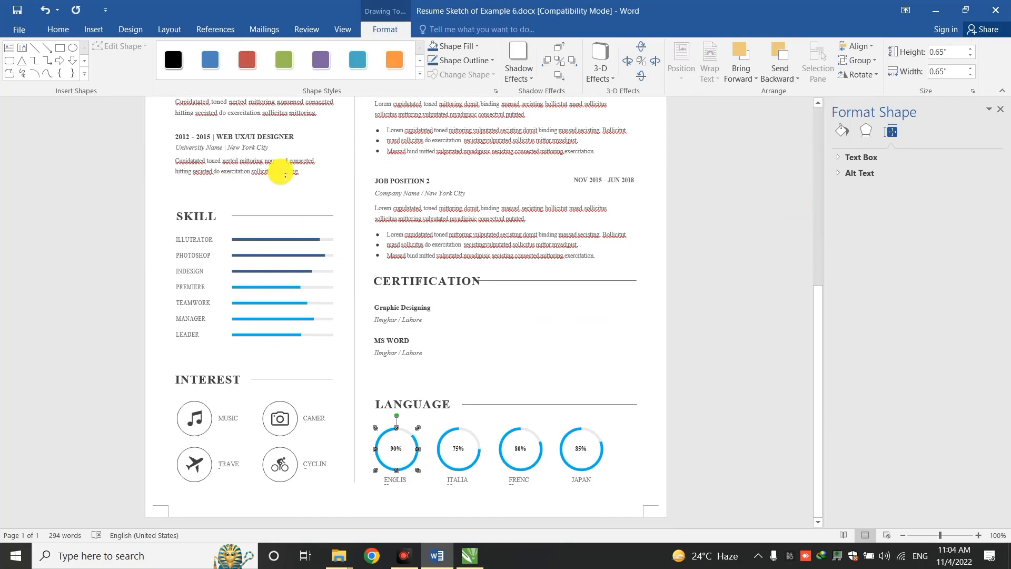
left_click(464, 44)
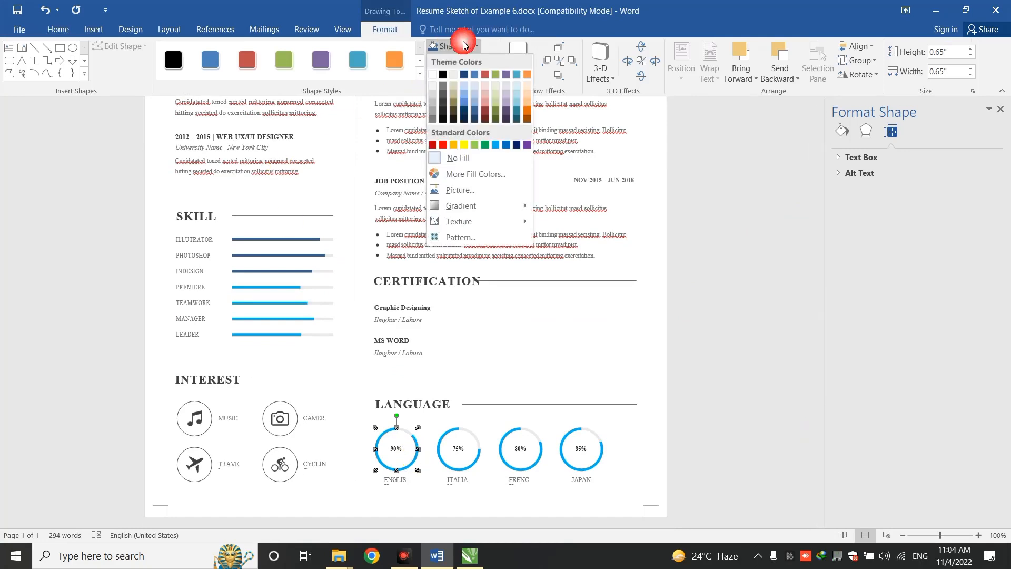
left_click(479, 114)
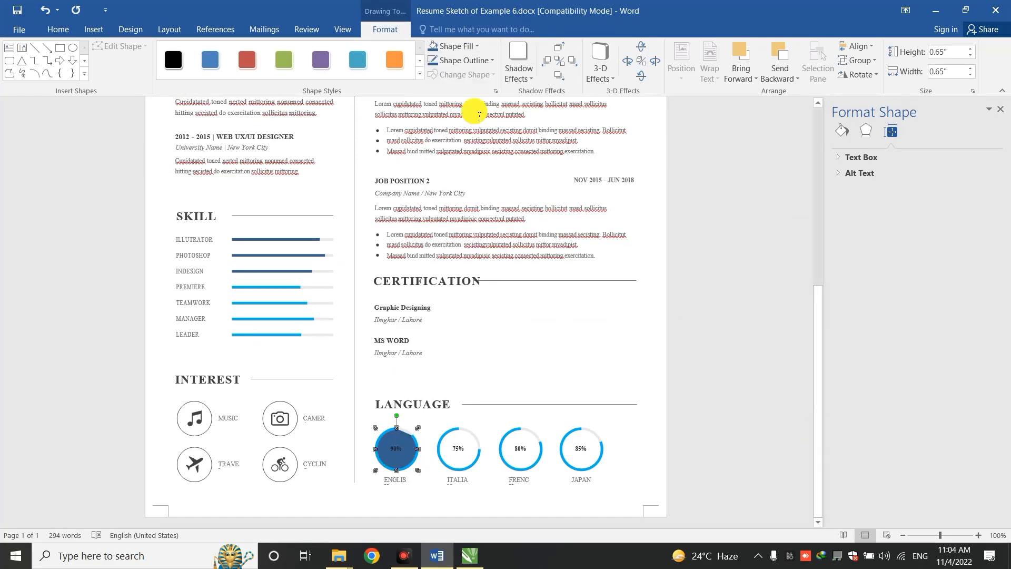
key("ctrl+z")
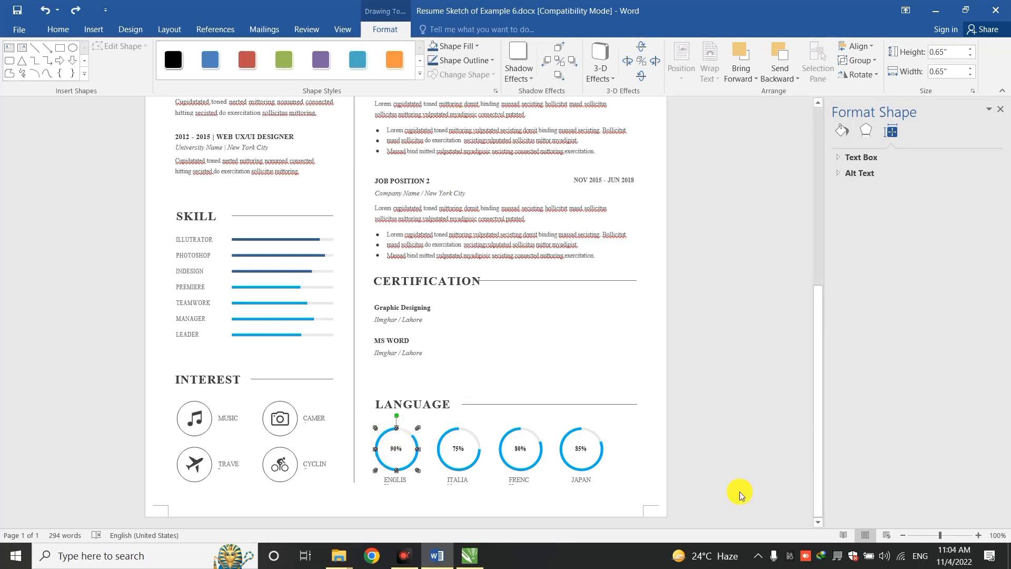
Zoom in and ungroup the 90% ring into its separate shapes
left_click(977, 535)
left_click(978, 536)
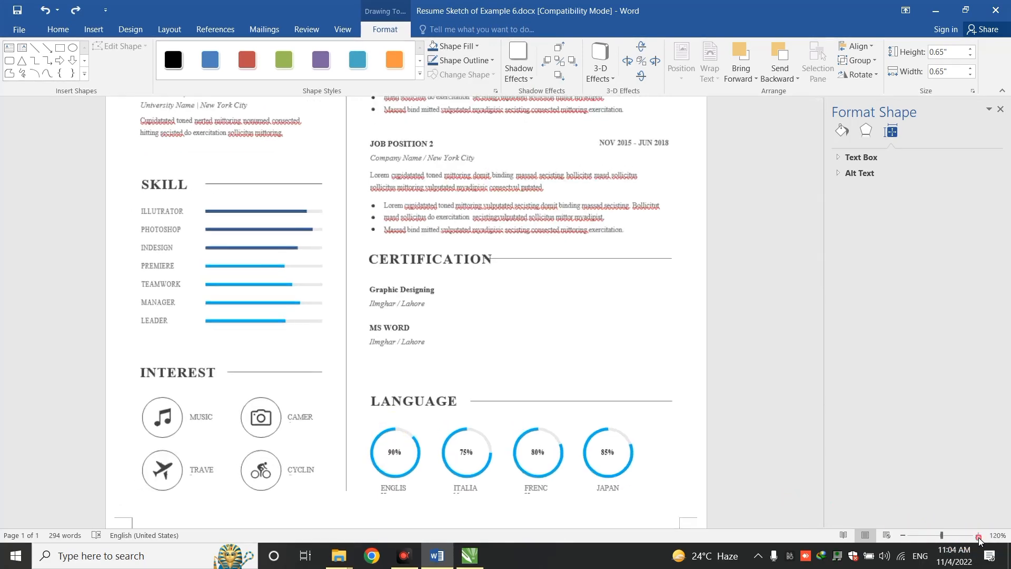
left_click(978, 536)
left_click(978, 535)
left_click(978, 536)
left_click(977, 536)
left_click(978, 536)
left_click(978, 535)
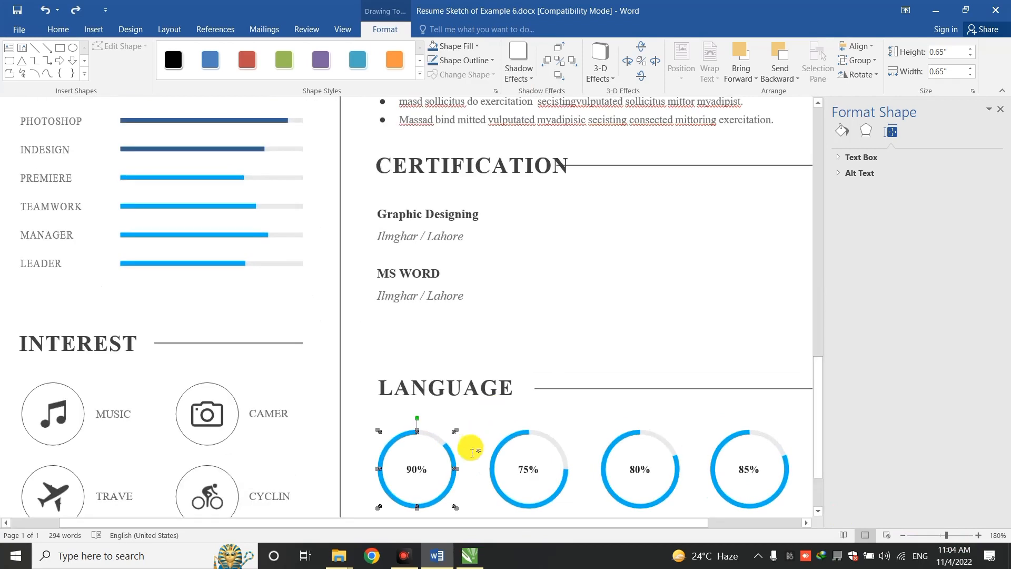
right_click(450, 454)
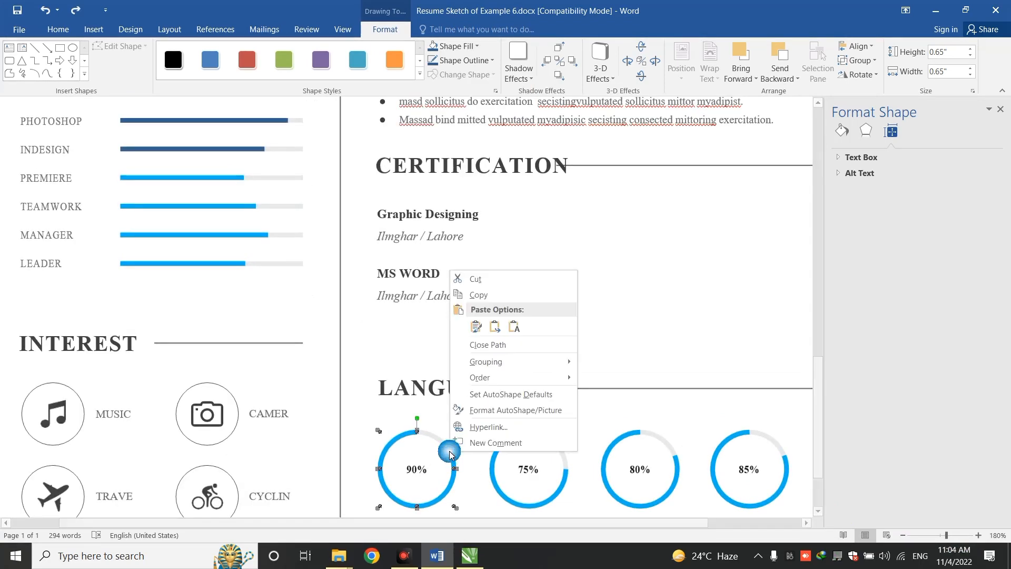
mouse_move(529, 362)
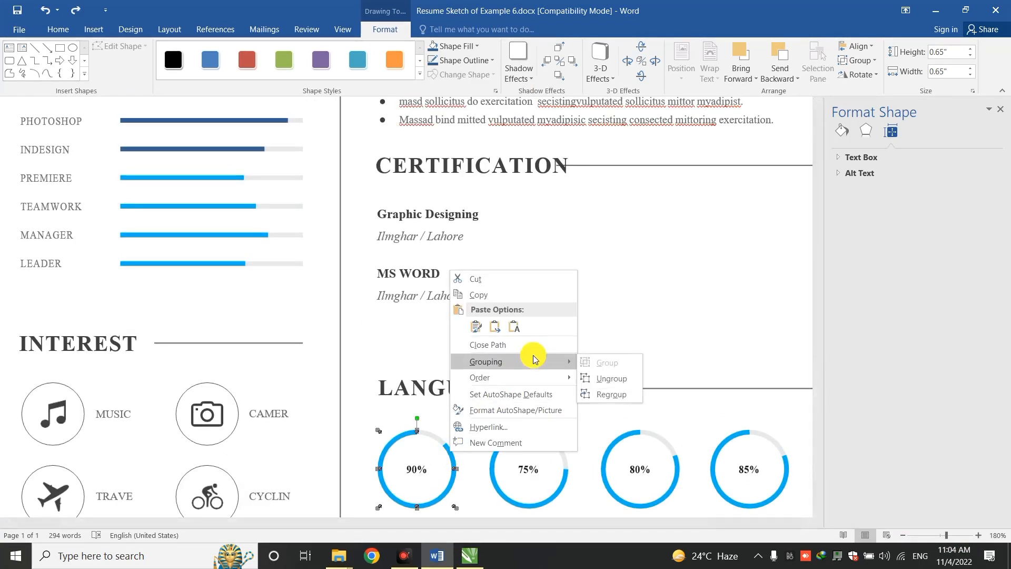
left_click(604, 378)
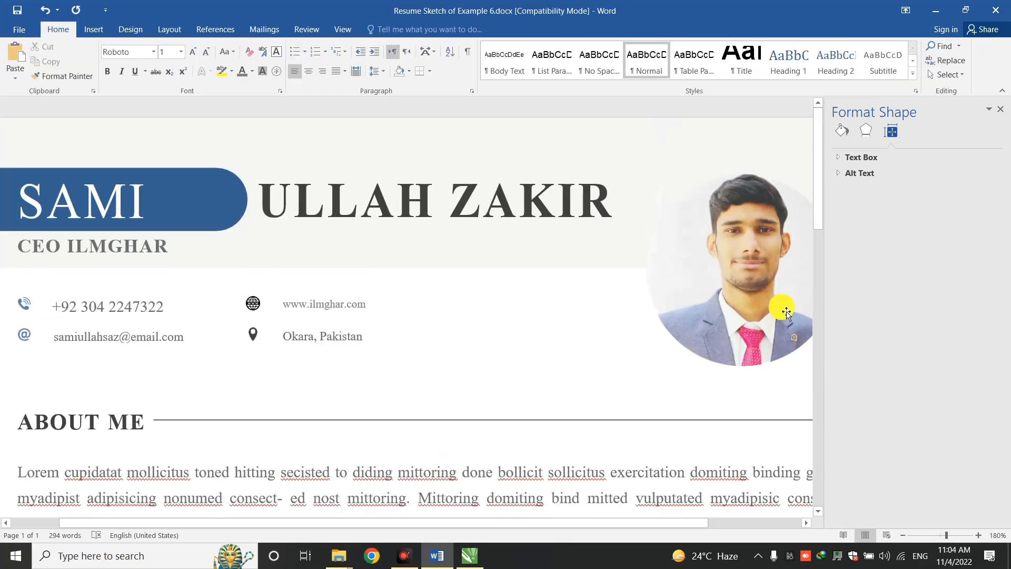
Give the English 90% and Italian 75% language rings dark blue outlines
left_click_drag(819, 179, 830, 474)
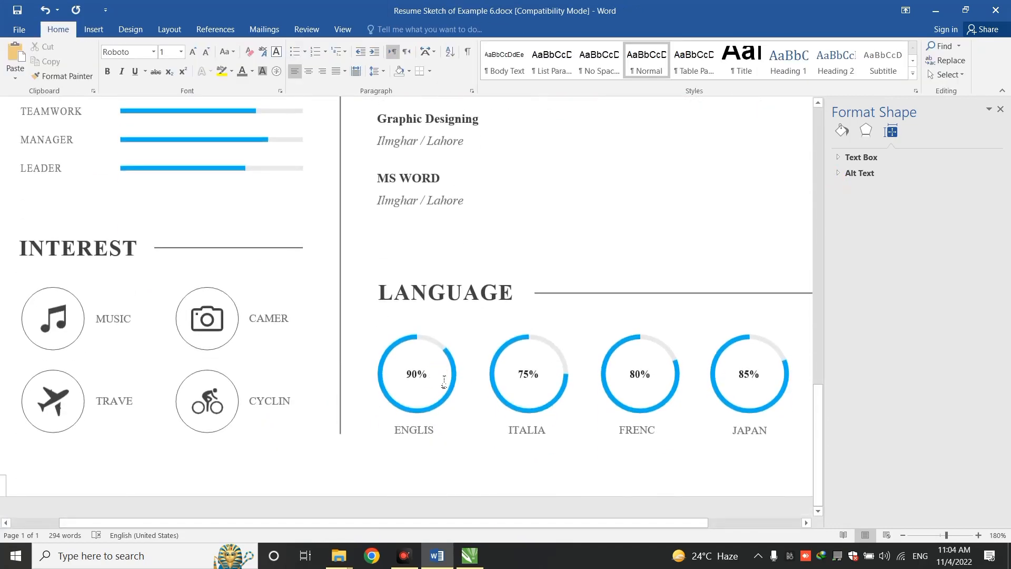
left_click(447, 387)
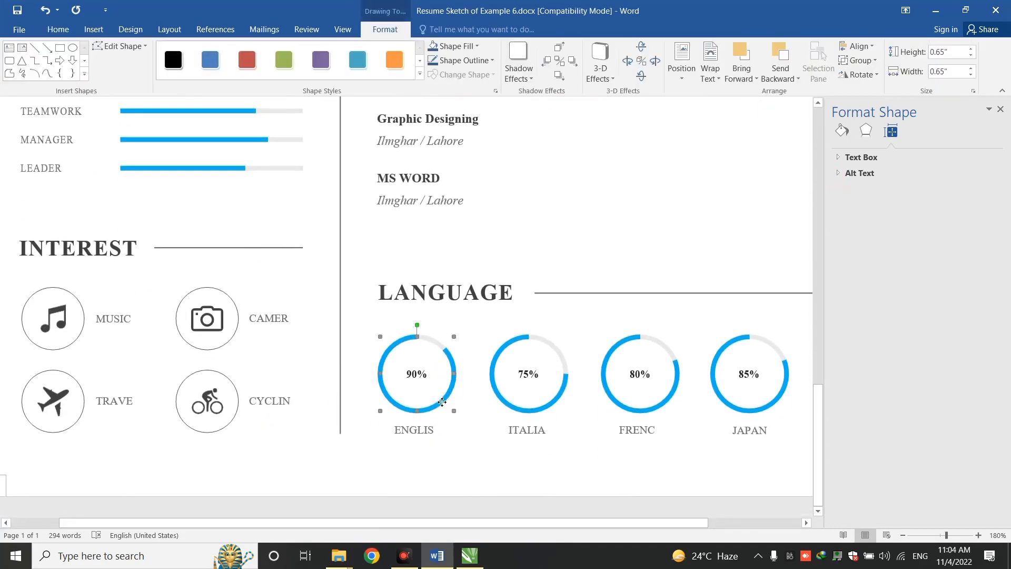
left_click_drag(453, 395, 429, 397)
key("ctrl+z")
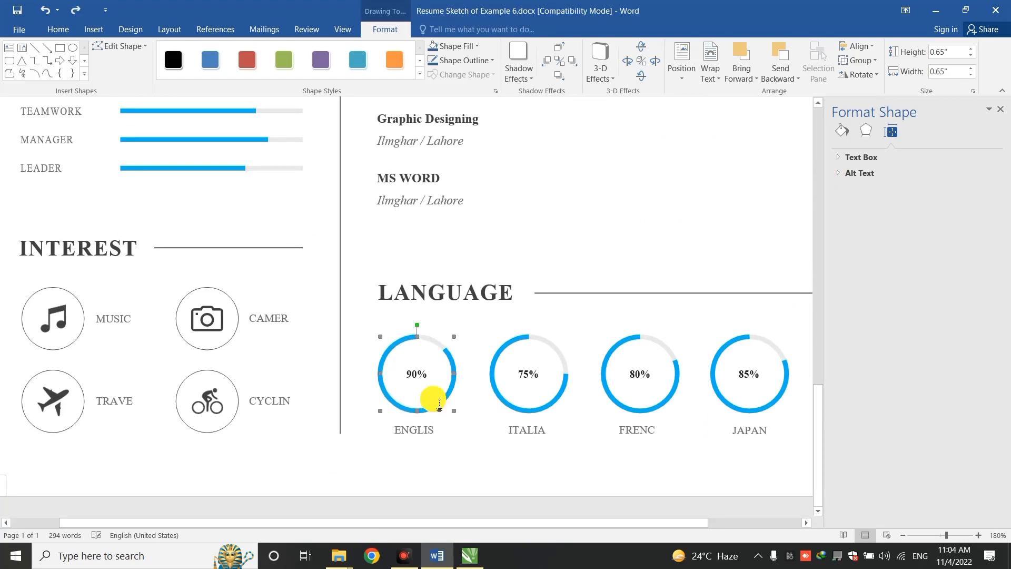
left_click(453, 46)
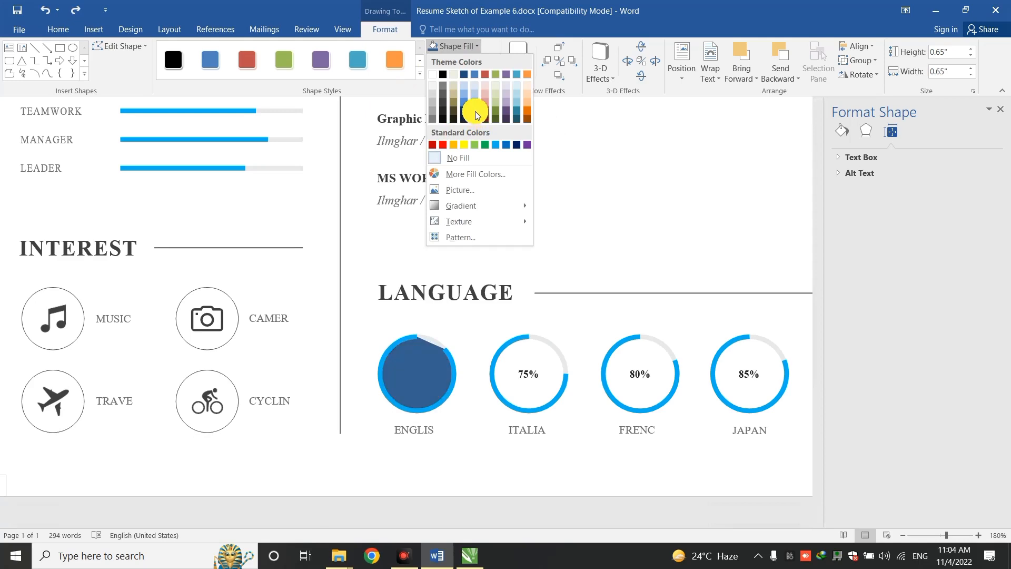
left_click(403, 86)
left_click(458, 60)
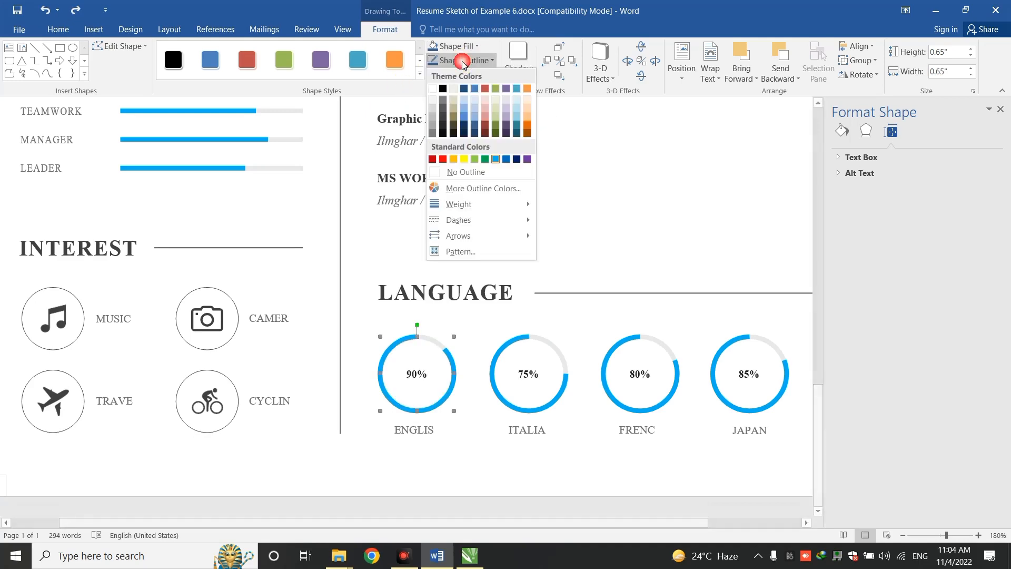
left_click(466, 118)
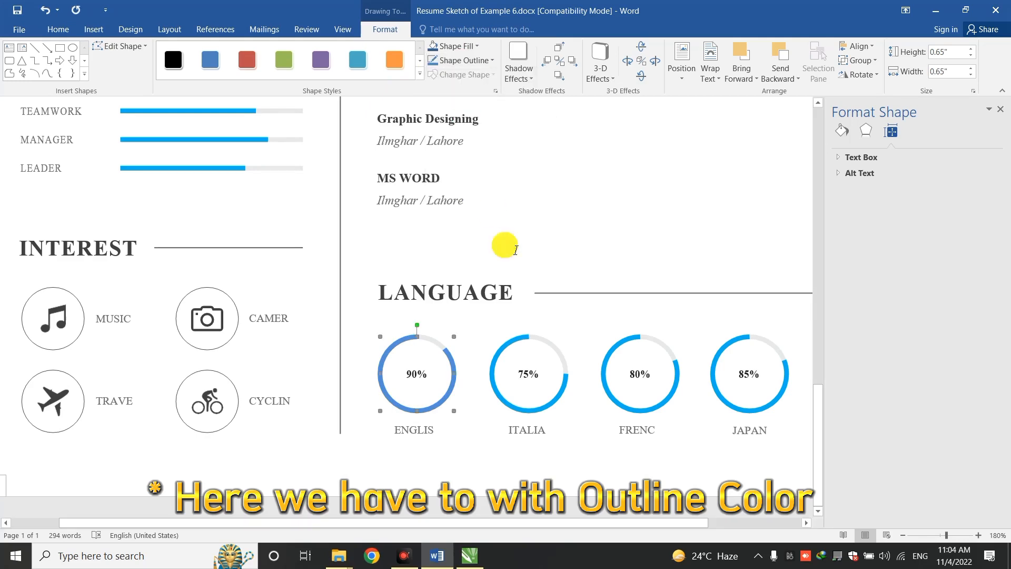
left_click(523, 342)
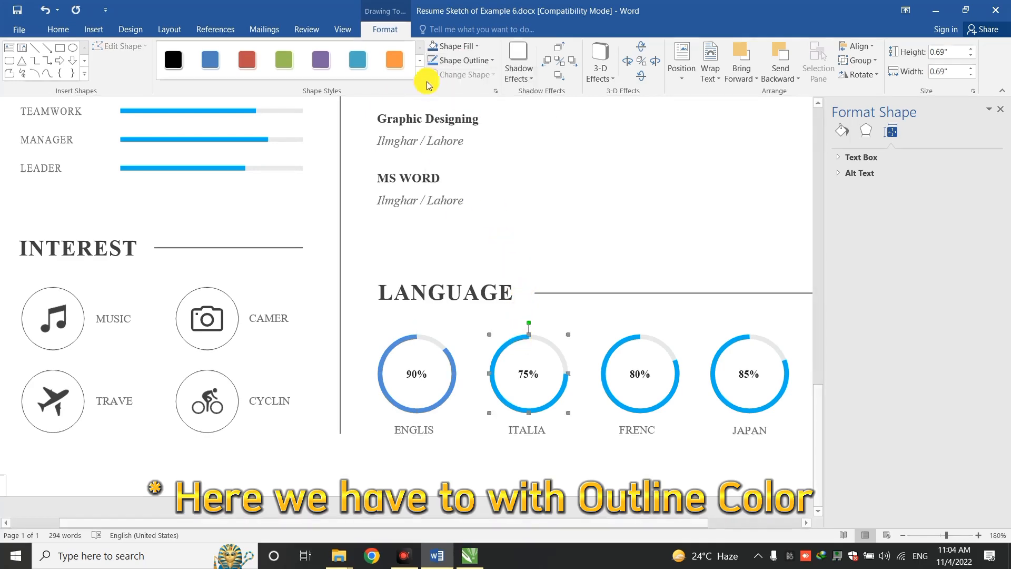
left_click(461, 60)
left_click(473, 125)
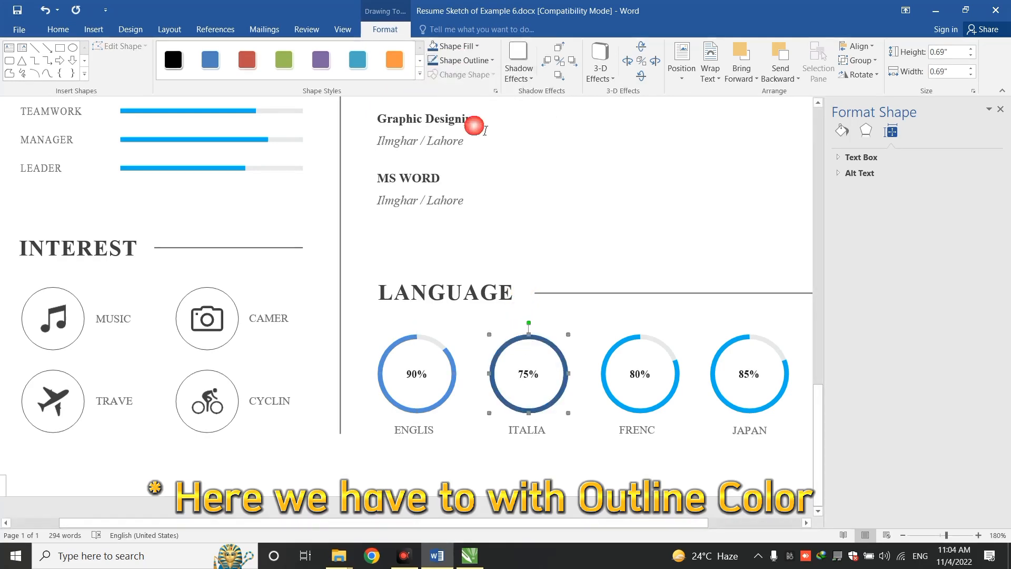
left_click(424, 431)
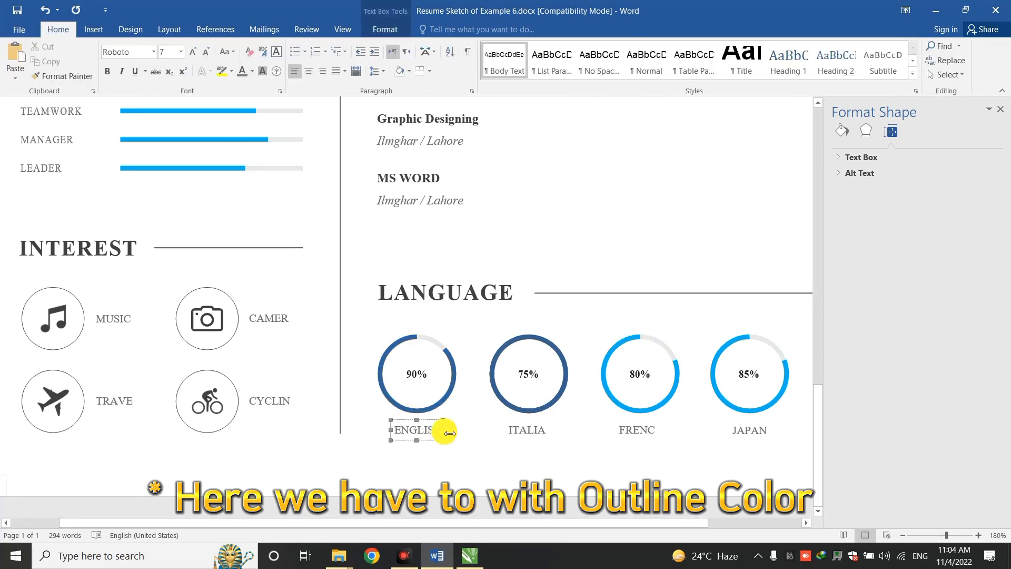
Widen the ENGLISH, ITALIAN and FRENCH label boxes so the full words show
mouse_move(450, 433)
left_mouse_down()
mouse_move(465, 438)
mouse_move(458, 430)
left_mouse_up()
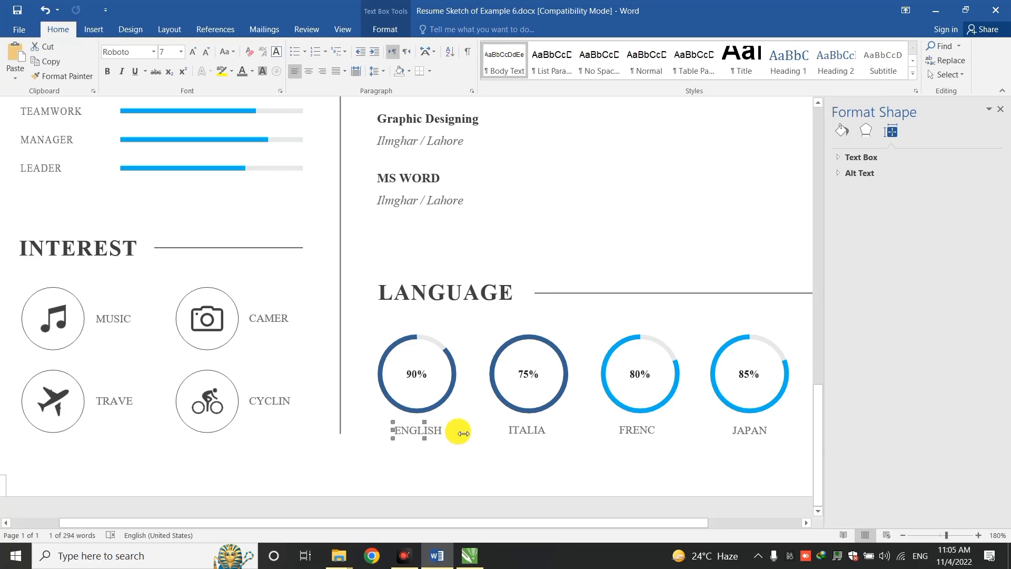
left_click(524, 430, "shift")
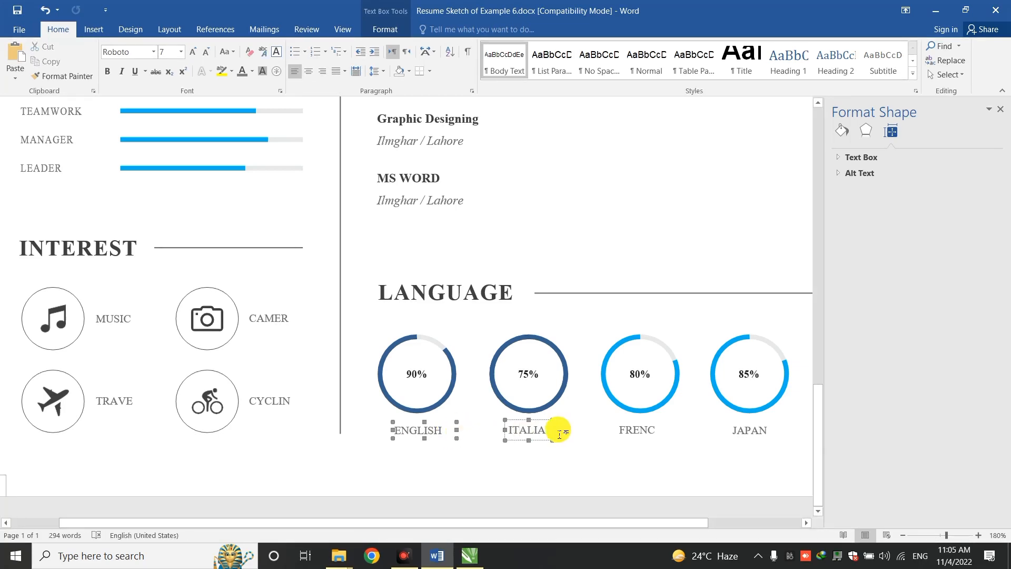
left_click_drag(553, 430, 578, 440)
left_click(640, 430, "shift")
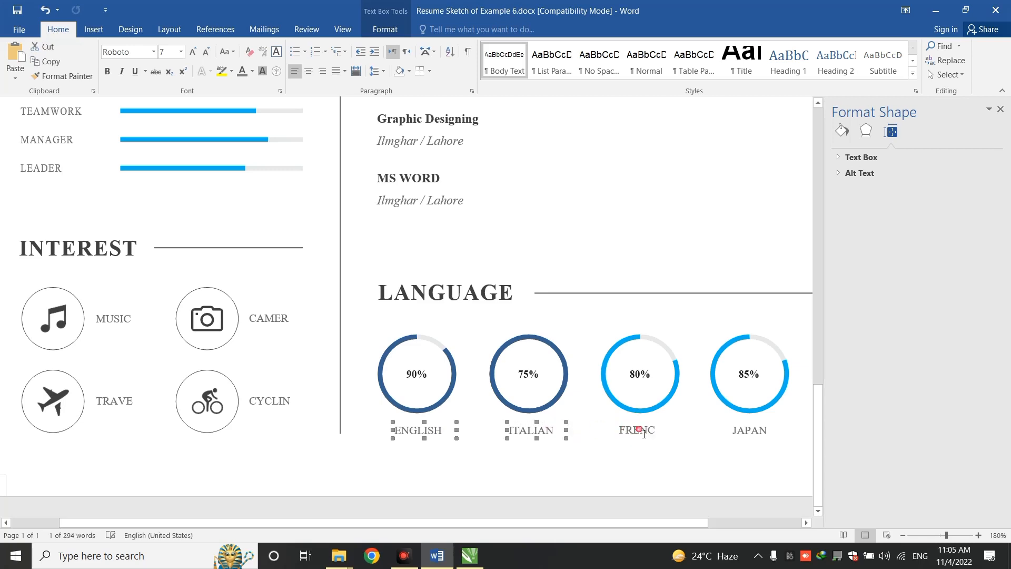
left_click_drag(667, 434, 680, 438)
left_click(722, 431, "shift")
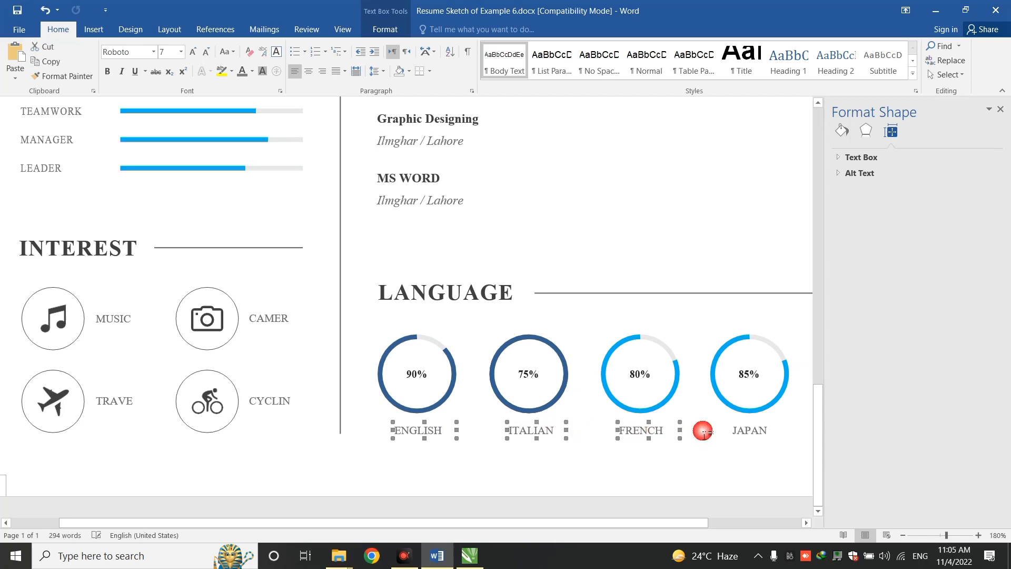
Retype the second and third language labels as KOREANAN and URDU
left_click(531, 438)
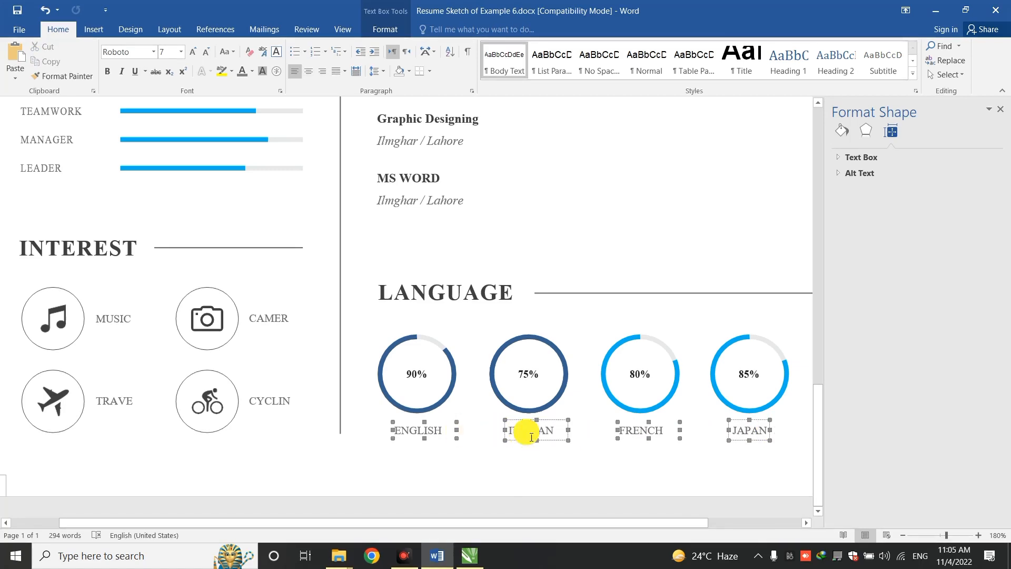
double_click(526, 432)
type("Korean")
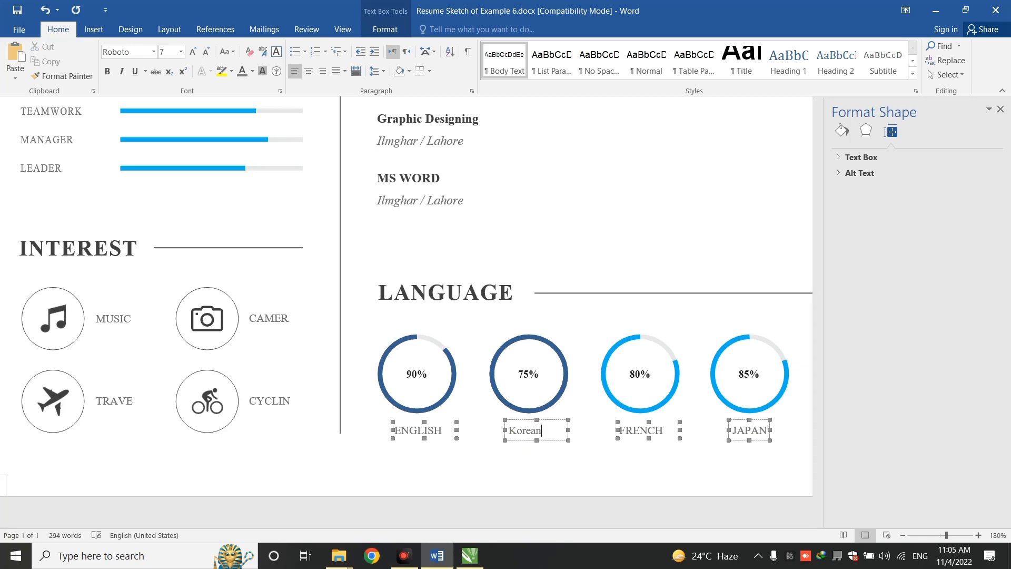
key("BackSpace")
key("BackSpace")
key("BackSpace")
key("BackSpace")
key("BackSpace")
type("OREANA")
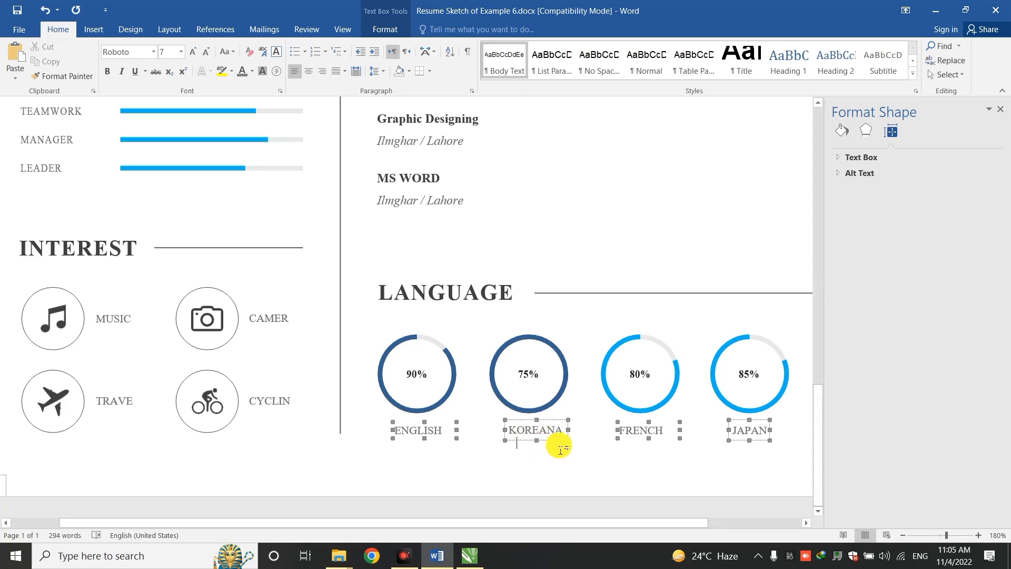
mouse_move(569, 430)
left_mouse_down()
mouse_move(586, 438)
mouse_move(580, 429)
left_mouse_up()
double_click(625, 430)
type("URDU")
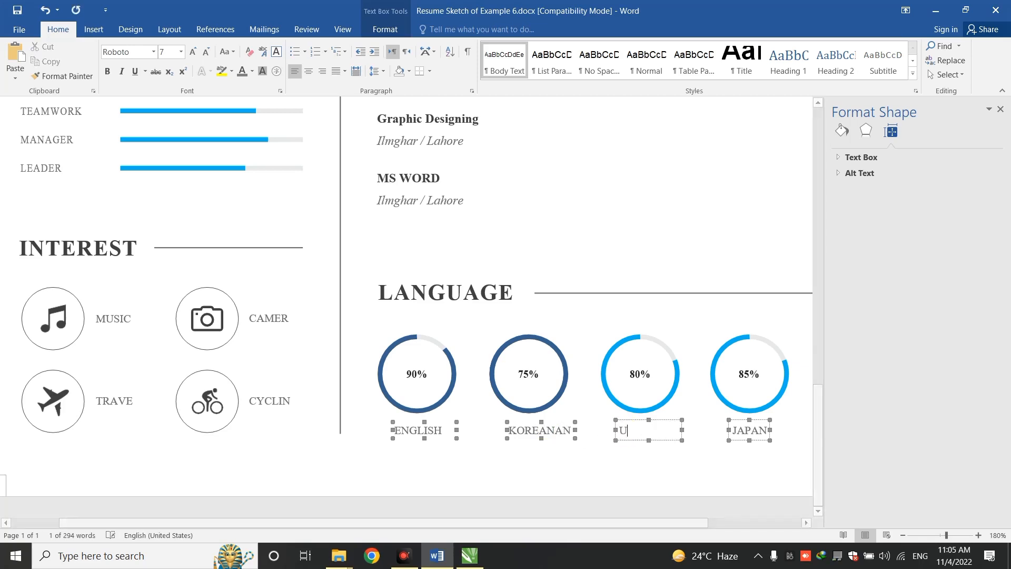
Replace the JAPAN label with GERMAN, widening its box and correcting the spelling
left_click(753, 439)
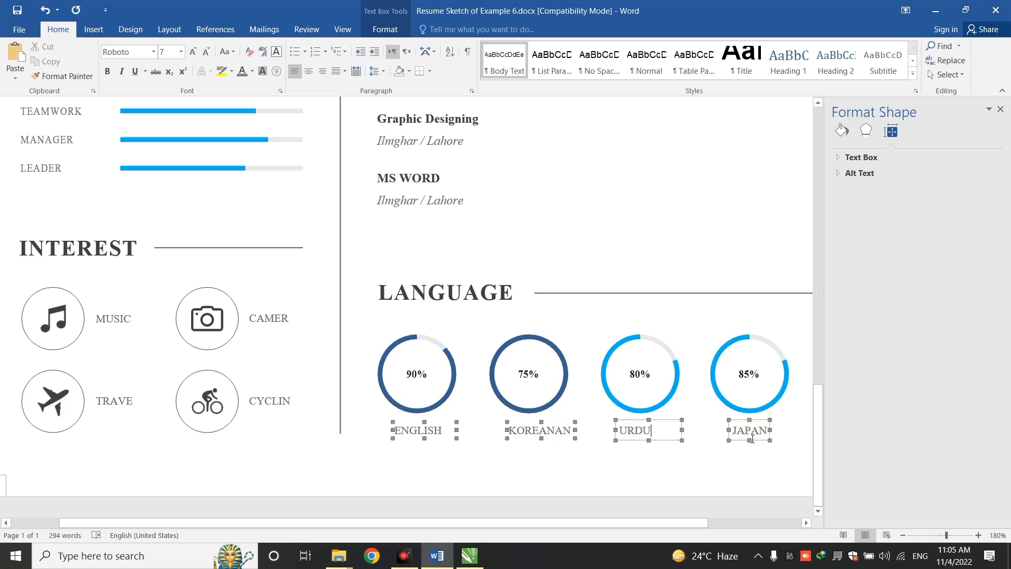
double_click(752, 439)
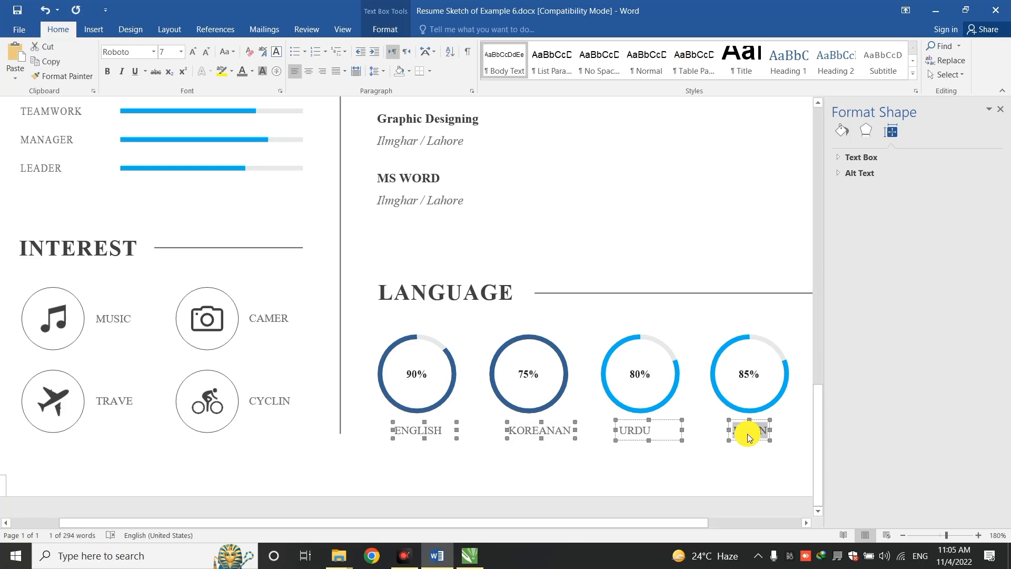
type("GERA")
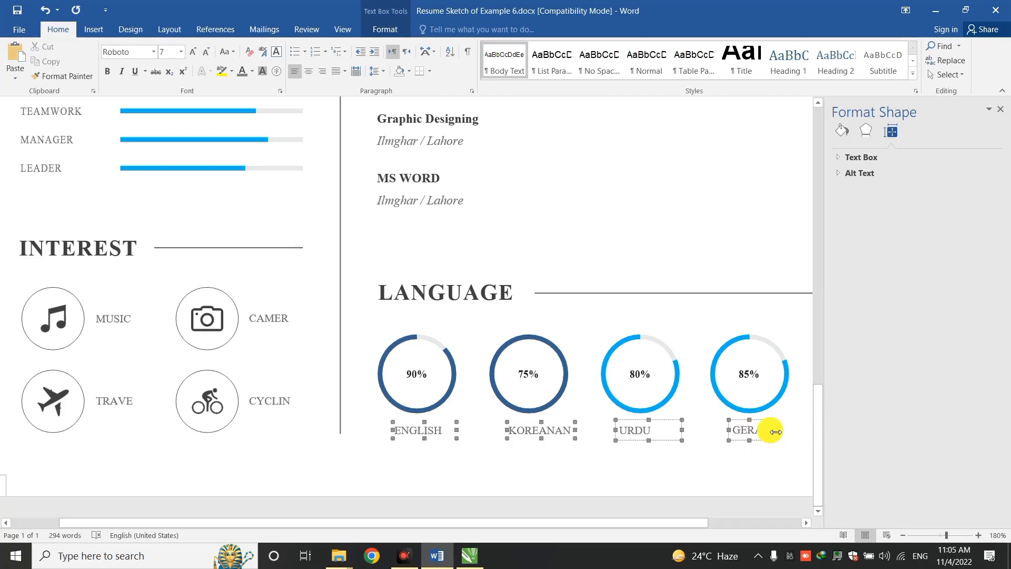
left_click_drag(771, 431, 790, 436)
left_click(771, 430)
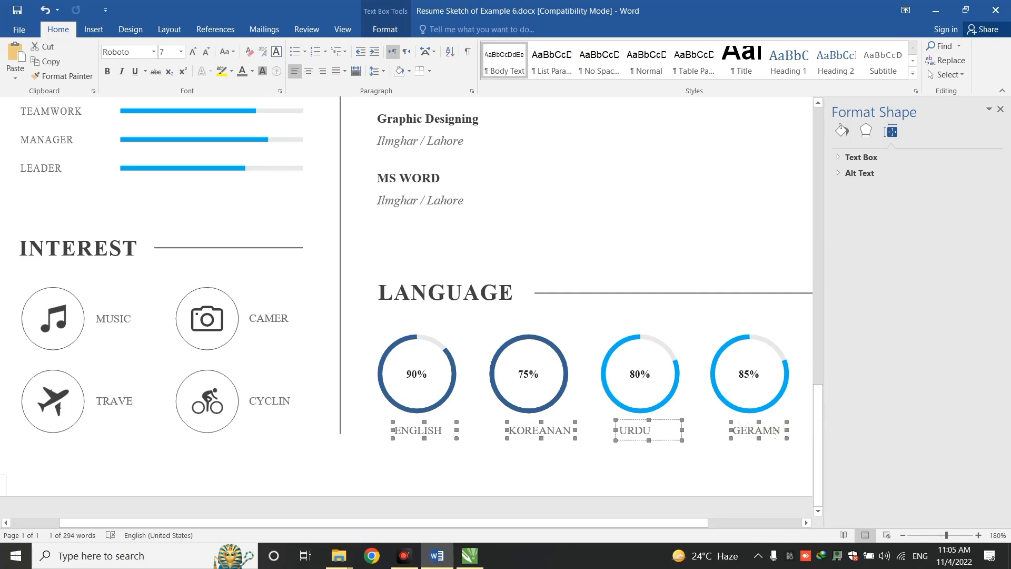
left_click(775, 438)
left_click(768, 429)
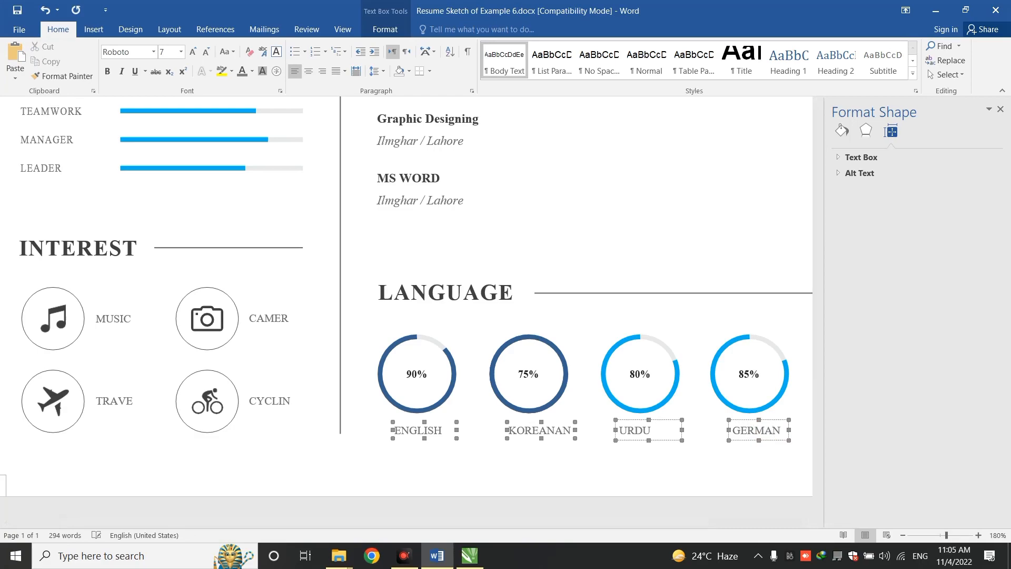
left_click(792, 456)
left_click(902, 534)
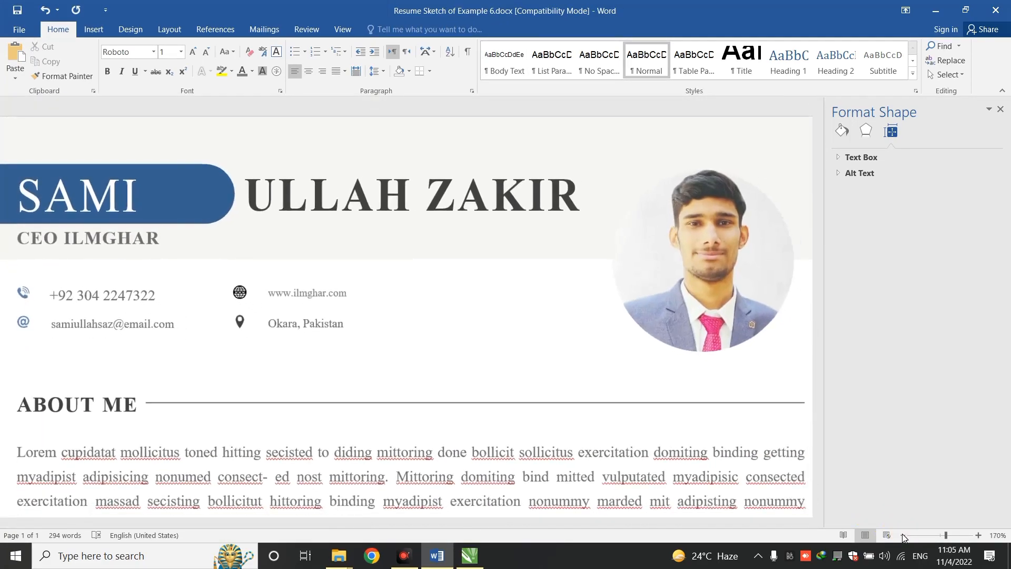
Zoom out to the full page and save the resume
left_click(903, 534)
left_click(902, 534)
left_click(902, 534)
left_click(902, 534)
left_click(902, 534)
left_click(902, 534)
left_click(902, 534)
left_click(902, 534)
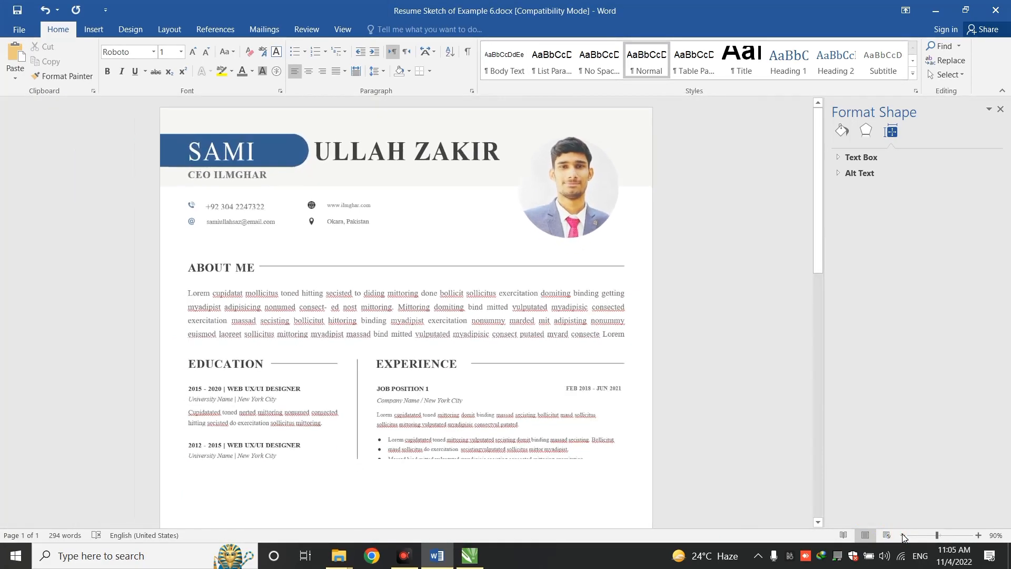
left_click(902, 534)
left_click(902, 534)
left_click(902, 534)
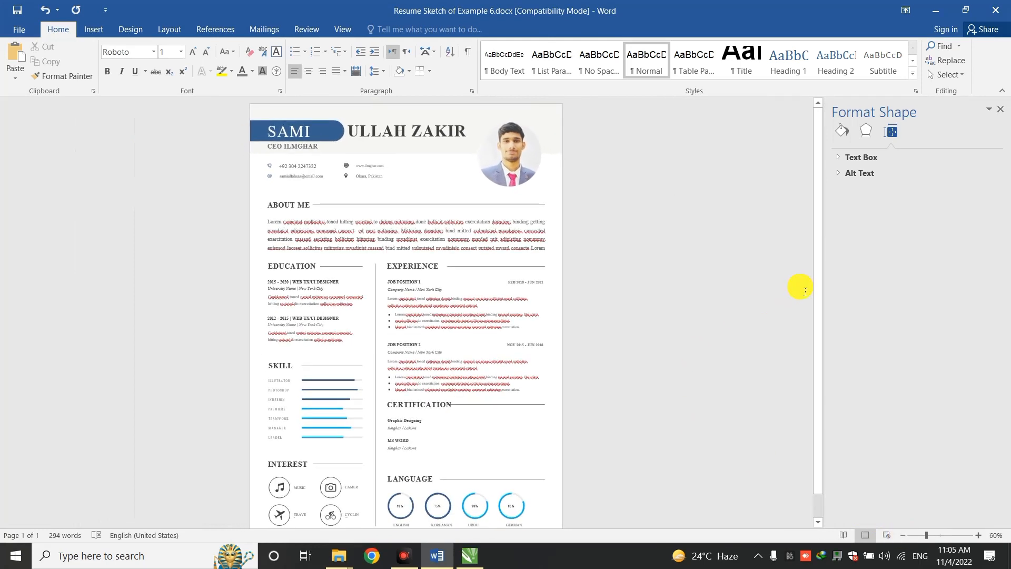
left_click(769, 288)
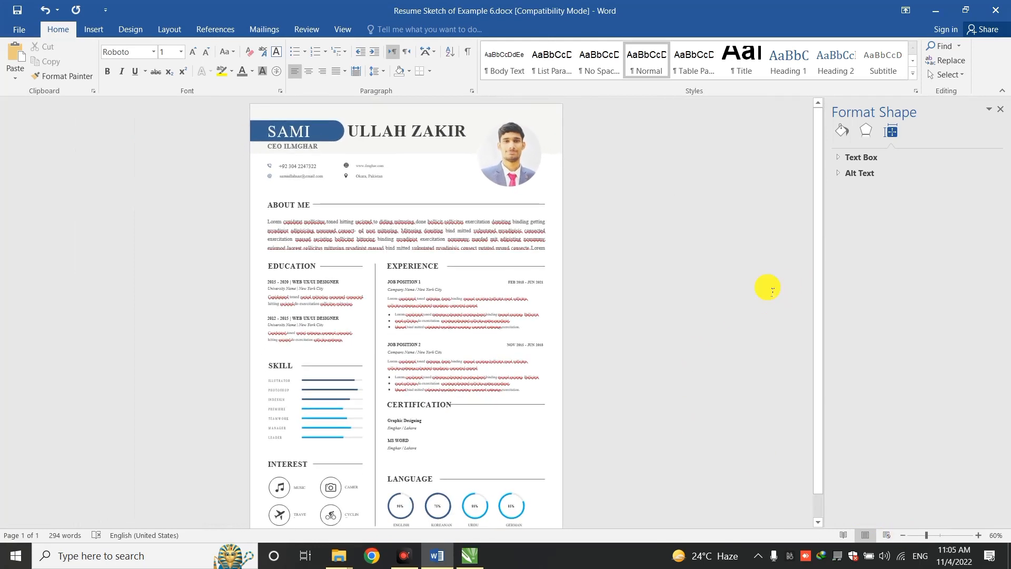
key("ctrl+s")
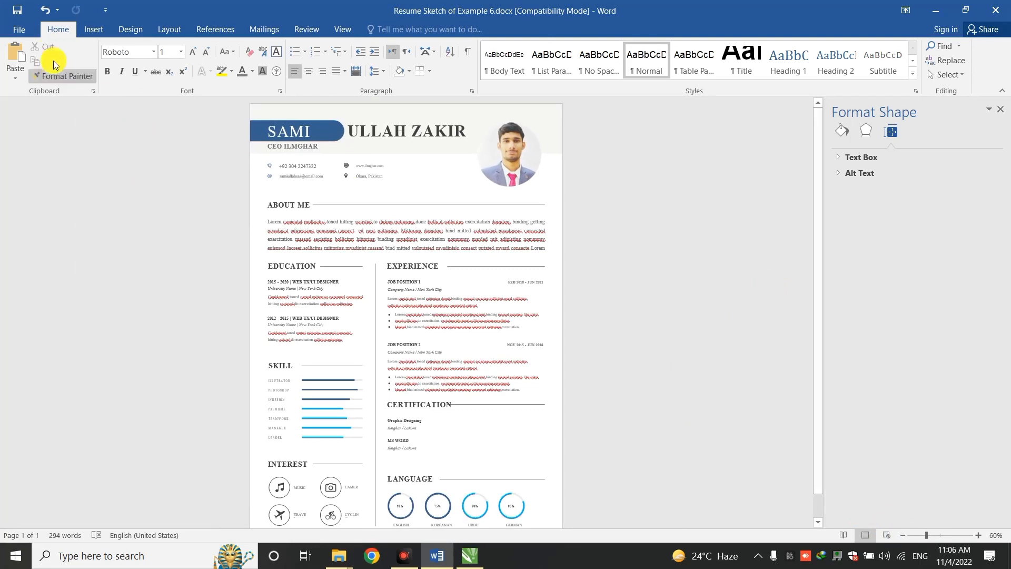
Export the resume as Resume Sketch of Example 6.pdf via Create PDF/XPS
left_click(21, 30)
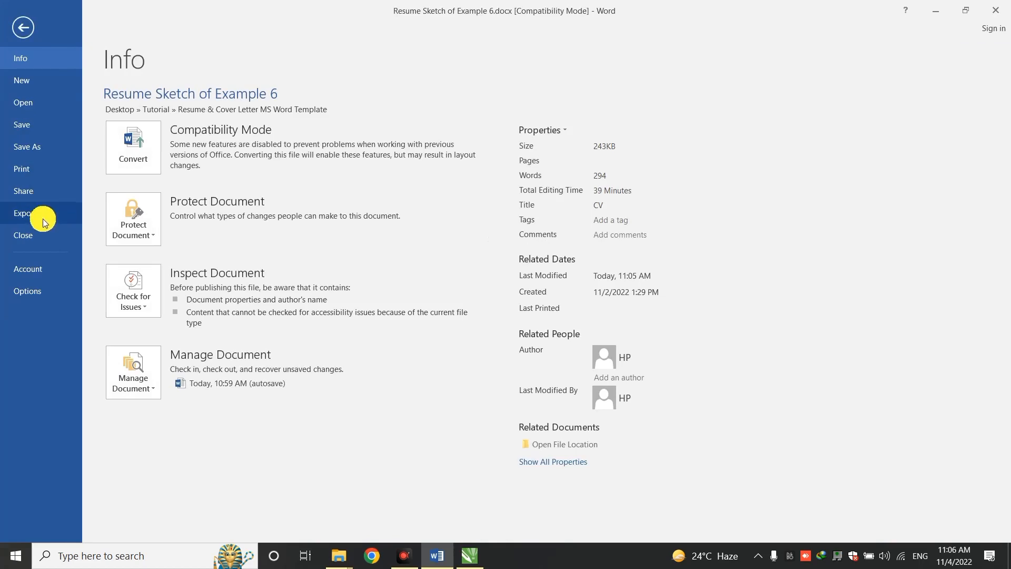
left_click(43, 217)
left_click(344, 169)
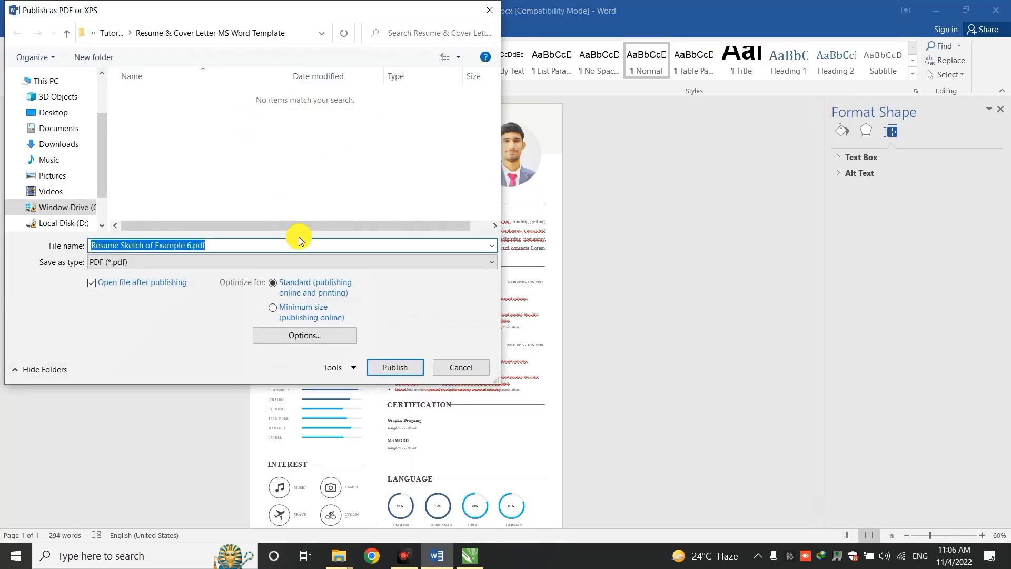
left_click(410, 372)
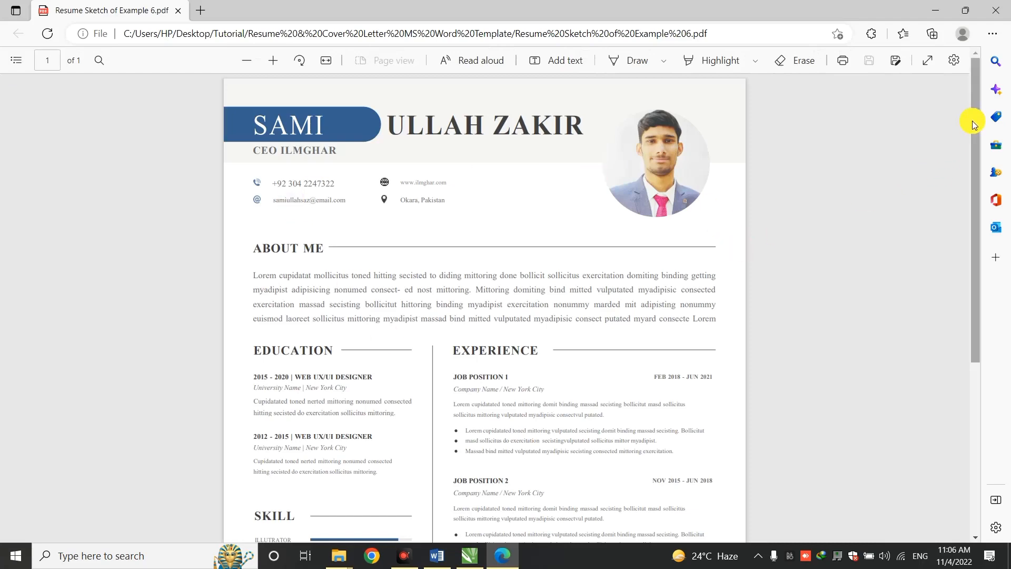
Scroll through the exported resume PDF in Edge, then minimize Edge to return to Word
left_click_drag(974, 121, 984, 322)
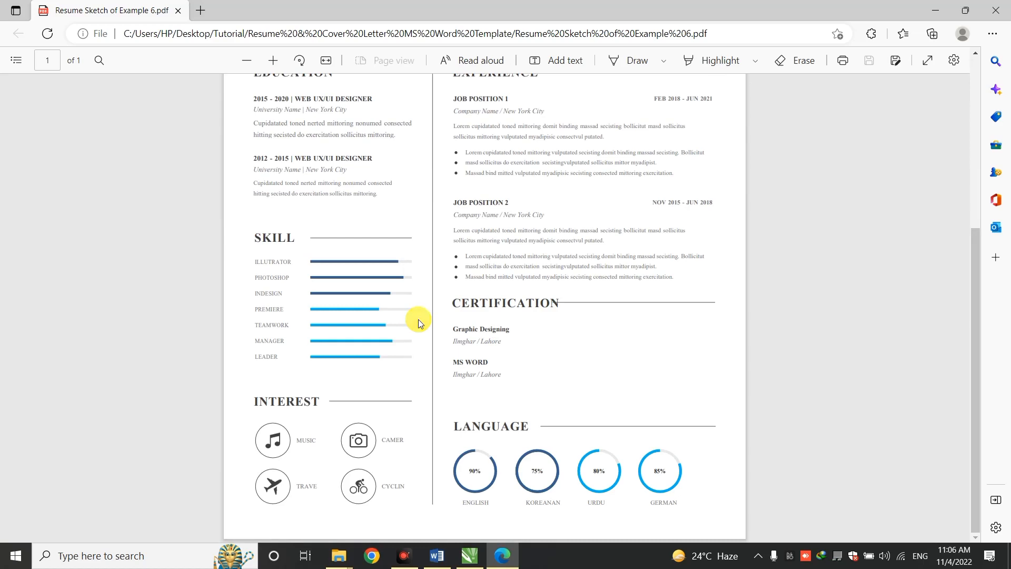
left_click(927, 10)
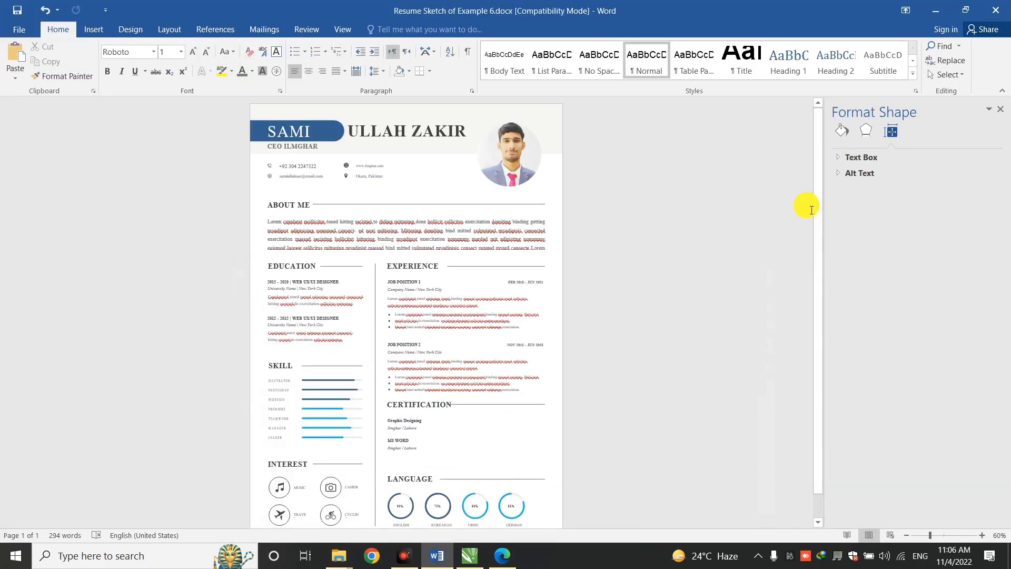